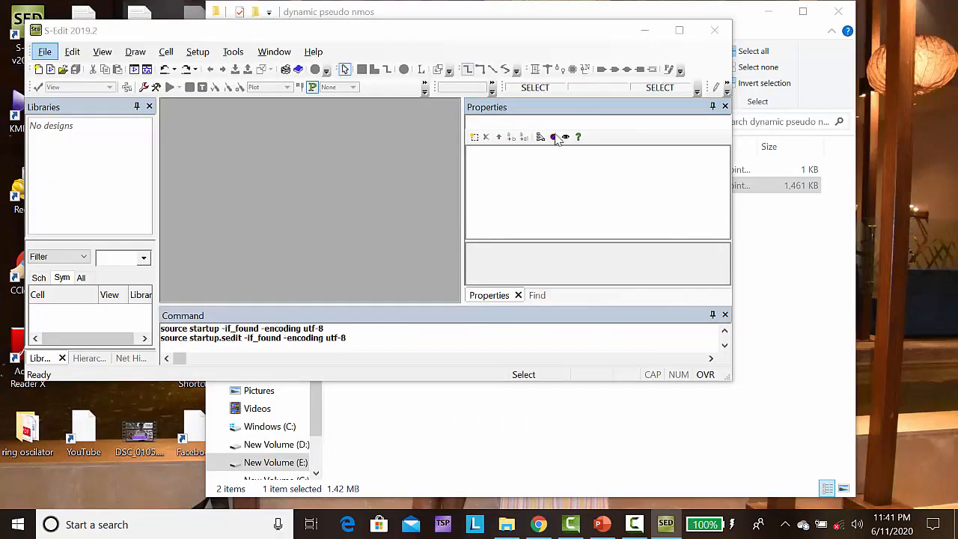
# Create a new library named mydynamic in a new mydynamic folder inside the Mtech lab folder.
pyautogui.click(679, 31)
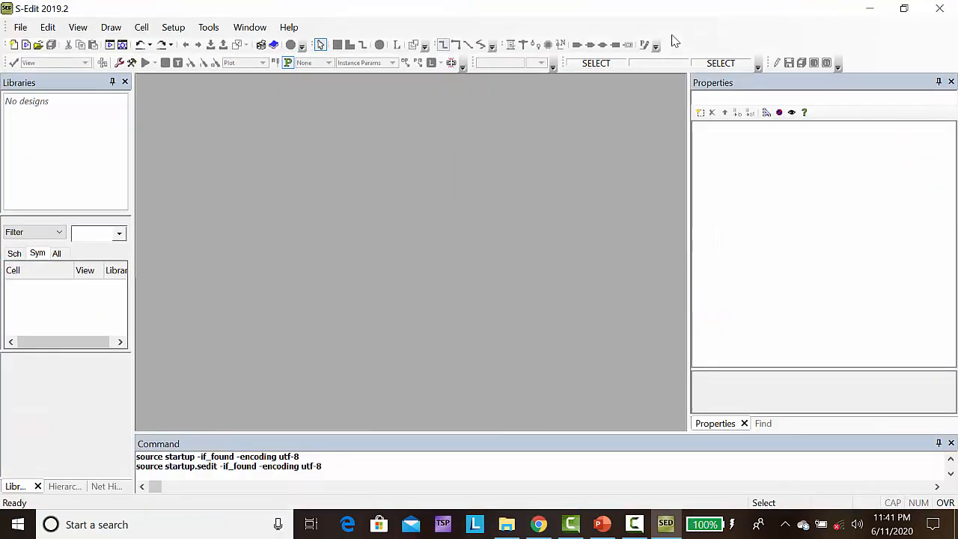
pyautogui.click(21, 27)
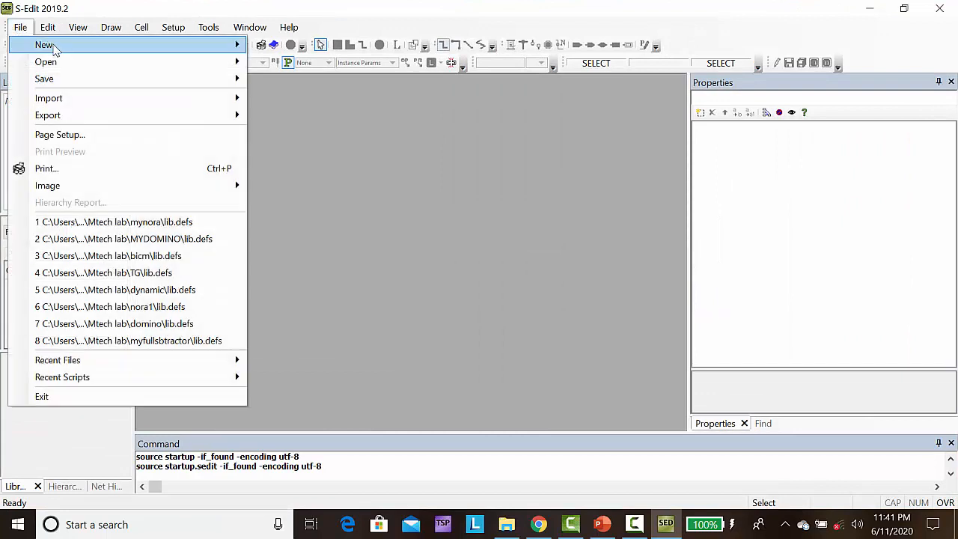
pyautogui.moveTo(67, 49)
pyautogui.click(284, 45)
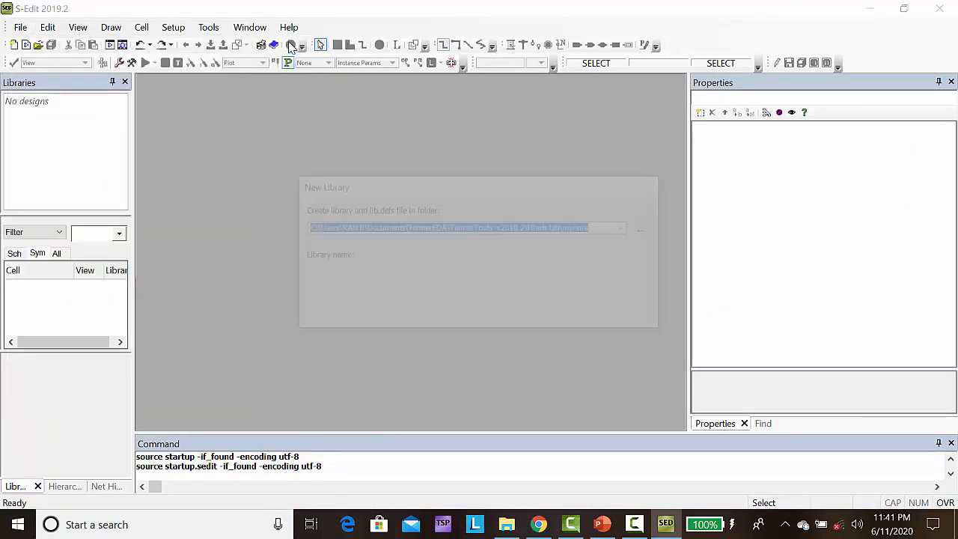
pyautogui.click(648, 228)
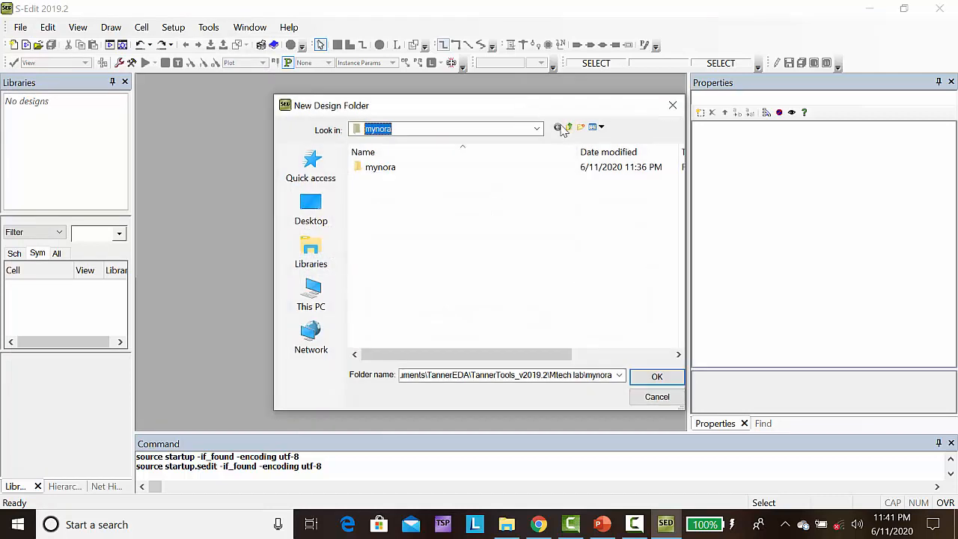
pyautogui.click(571, 128)
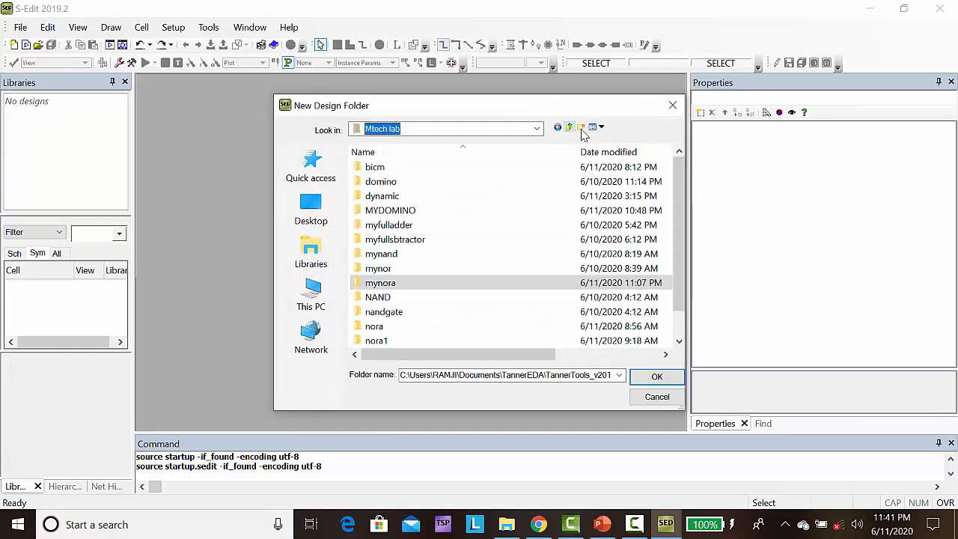
pyautogui.click(582, 128)
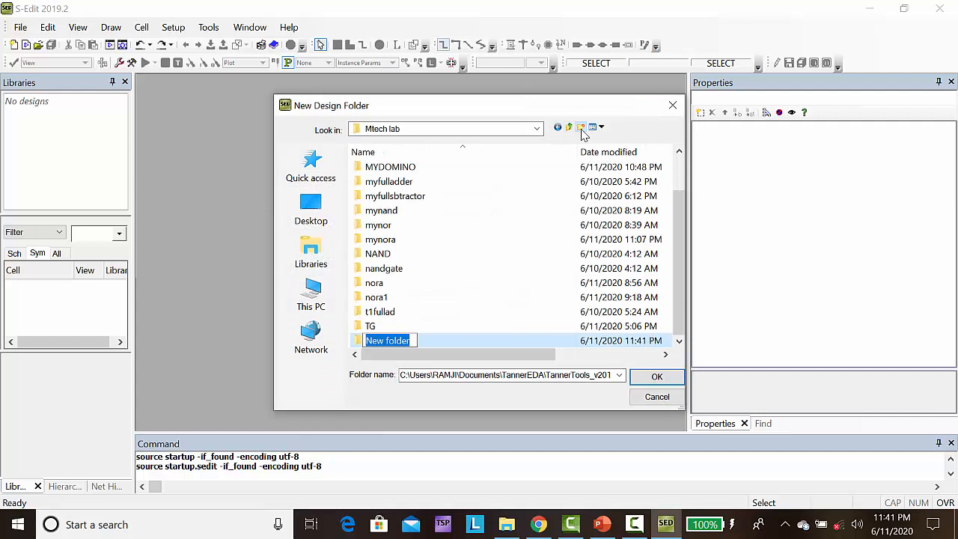
pyautogui.write('my')
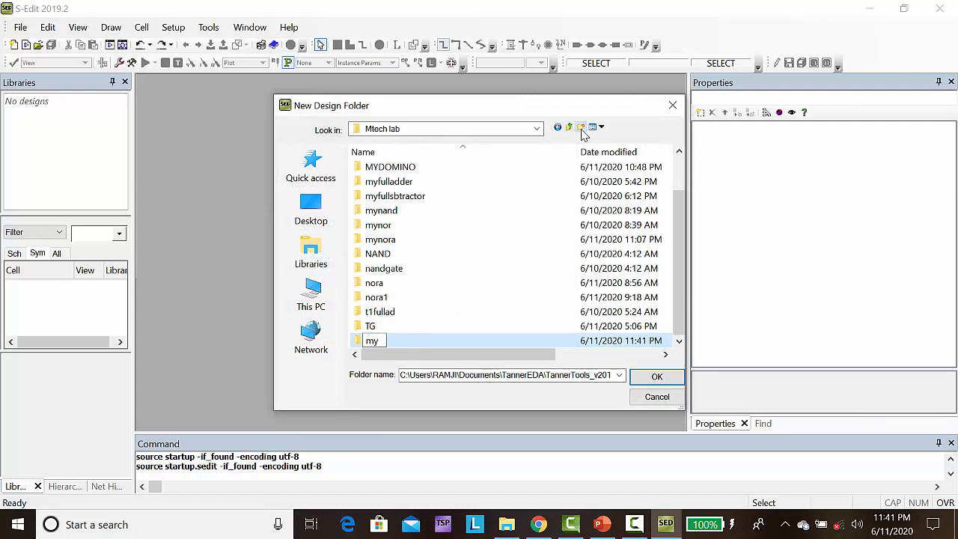
pyautogui.write('dynamic')
pyautogui.click(642, 379)
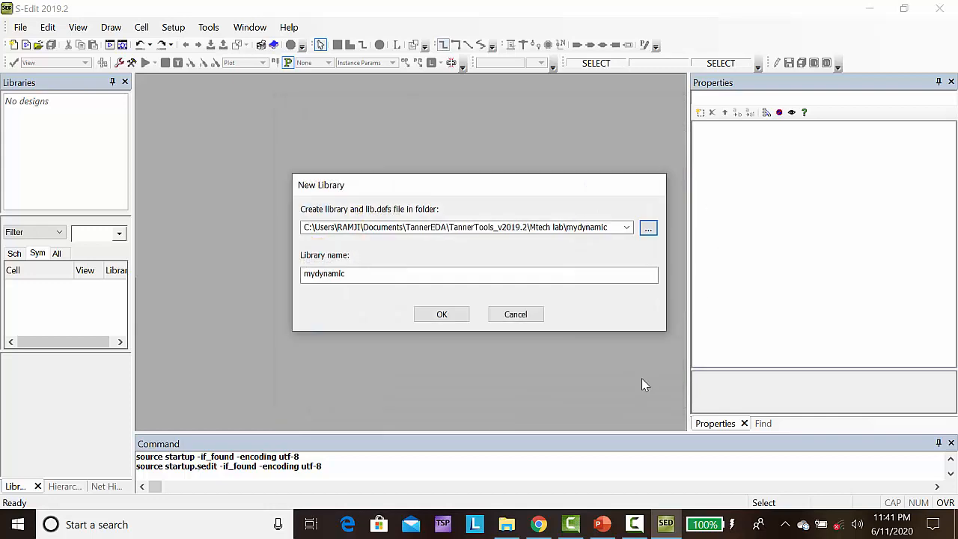
pyautogui.click(423, 311)
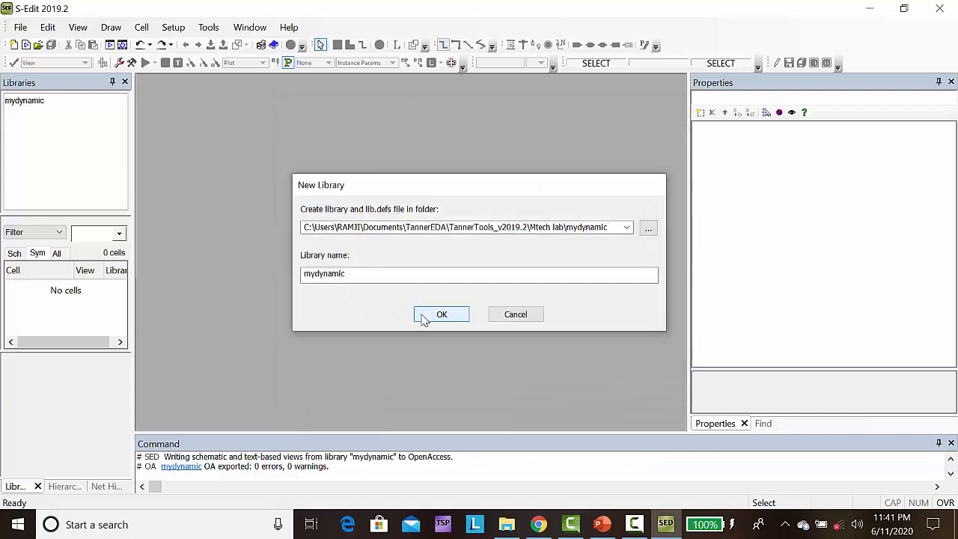
# Add the Generic_250nm_Devices library from the Process\Generic_250nm folder to the design.
pyautogui.click(12, 107)
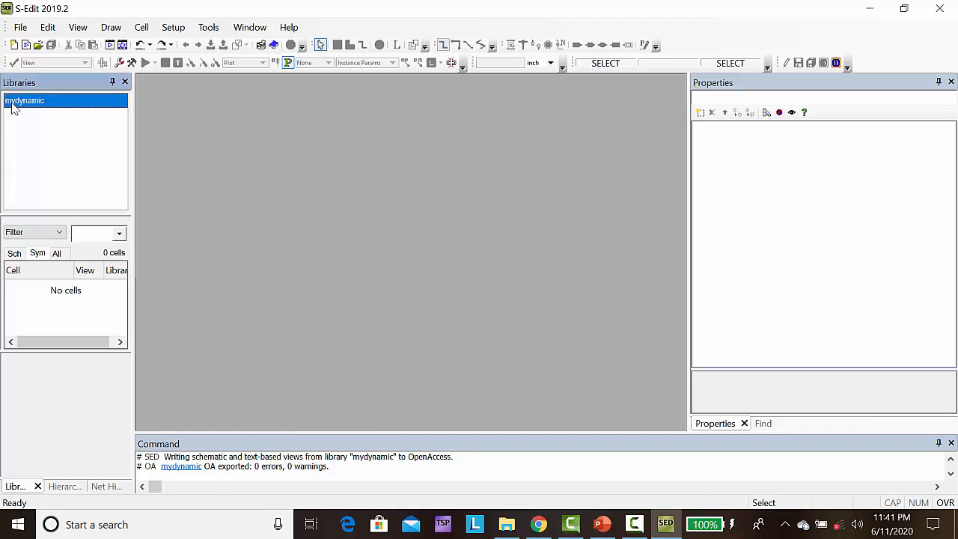
pyautogui.rightClick(11, 105)
pyautogui.click(59, 128)
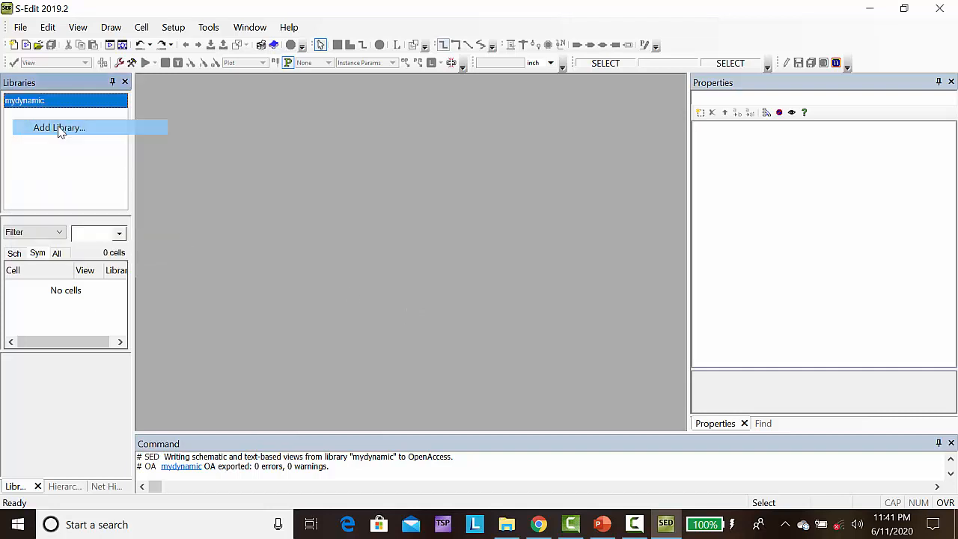
pyautogui.click(649, 230)
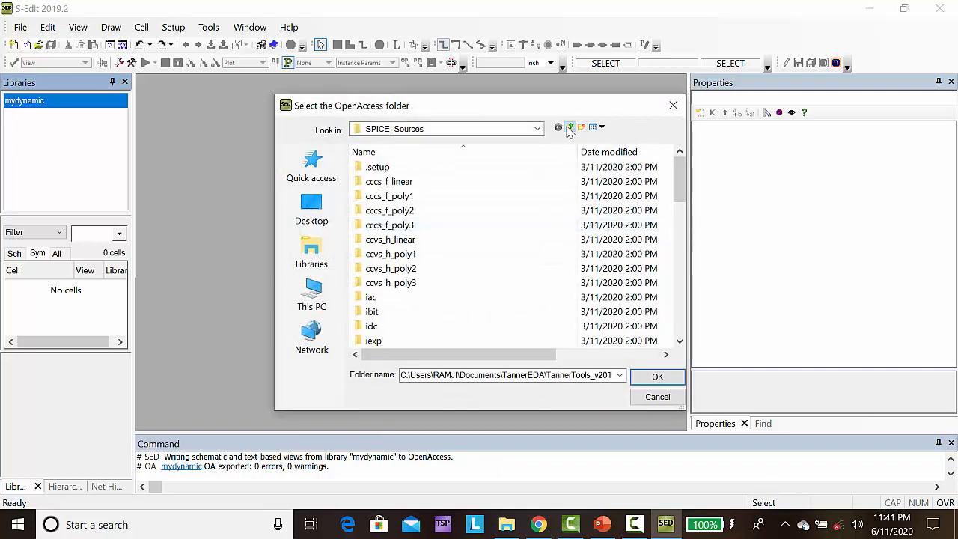
pyautogui.click(570, 128)
pyautogui.click(569, 128)
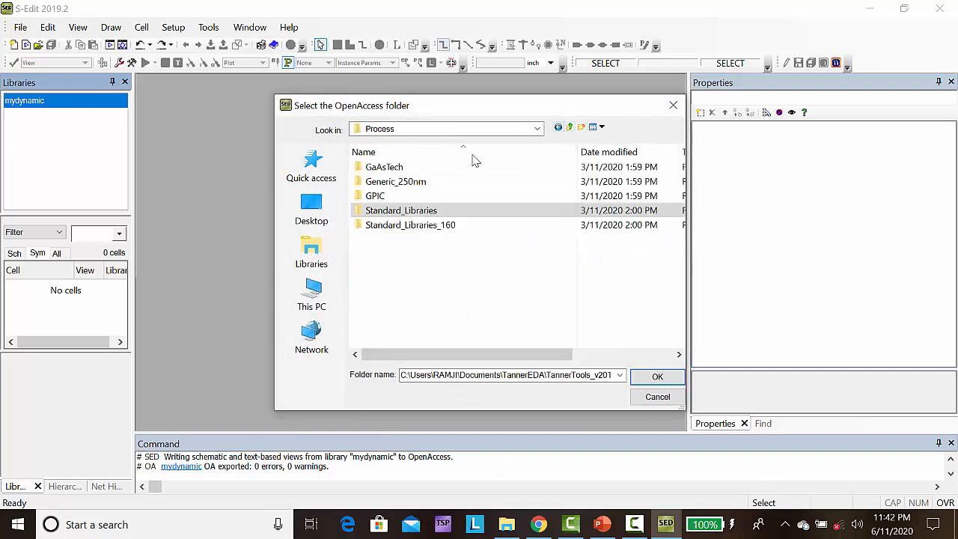
pyautogui.doubleClick(434, 182)
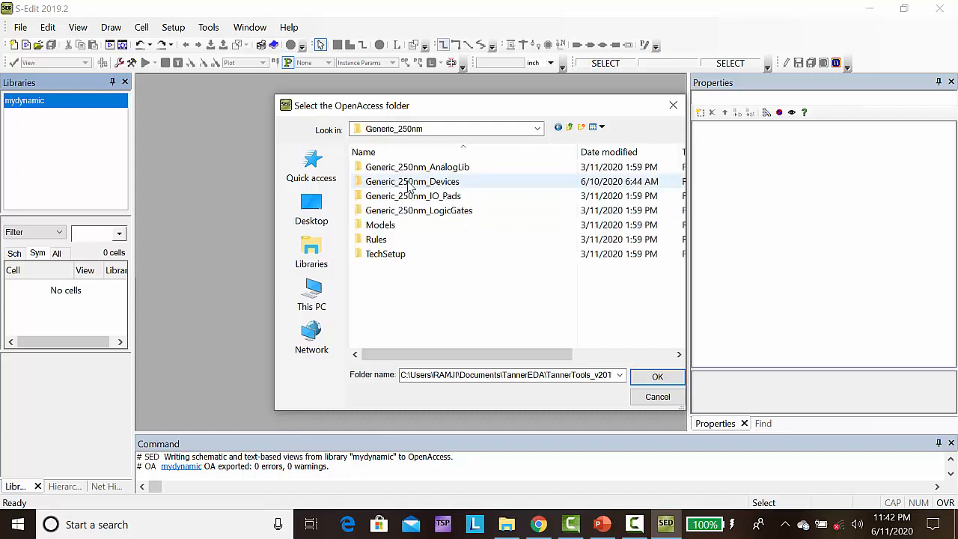
pyautogui.click(410, 182)
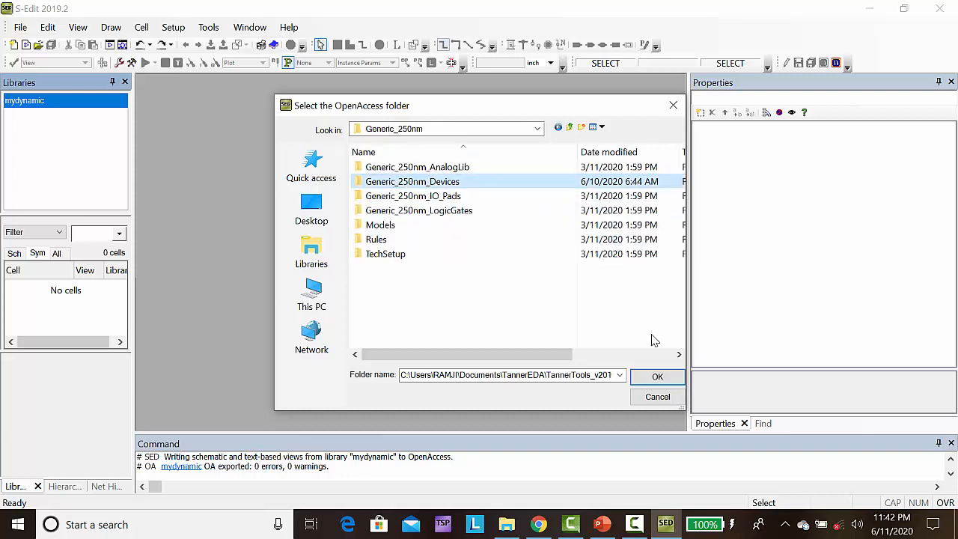
pyautogui.click(649, 378)
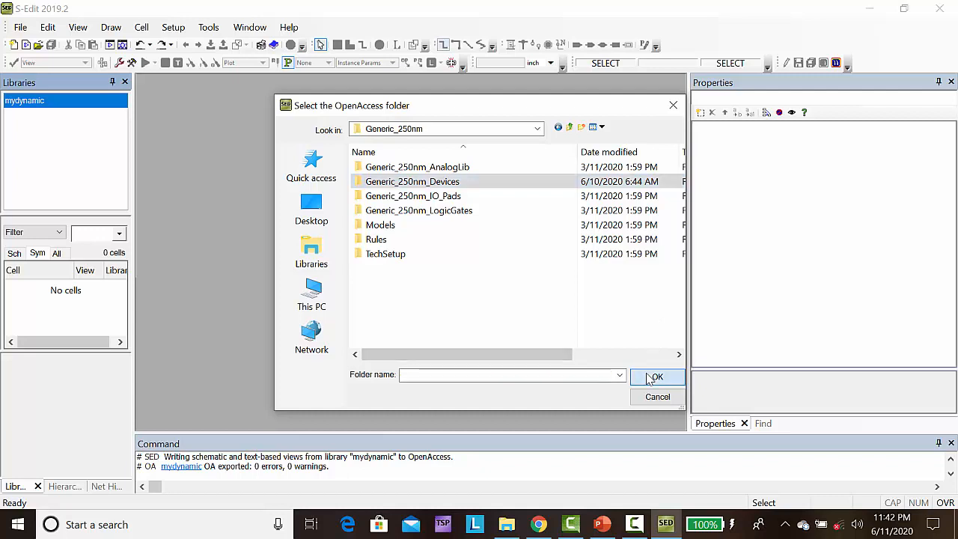
pyautogui.click(440, 314)
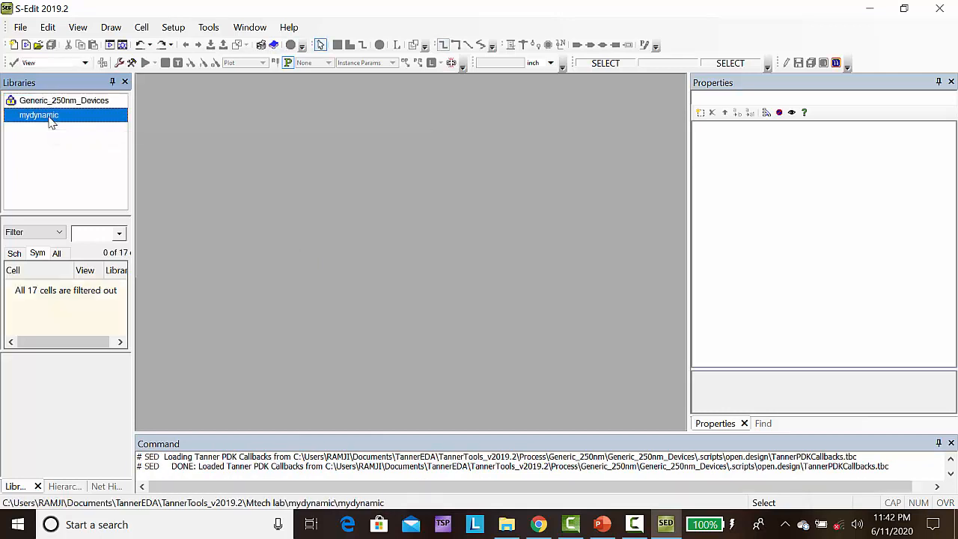
# Add the Misc library from the Process\Standard_Libraries folder to the design.
pyautogui.rightClick(50, 122)
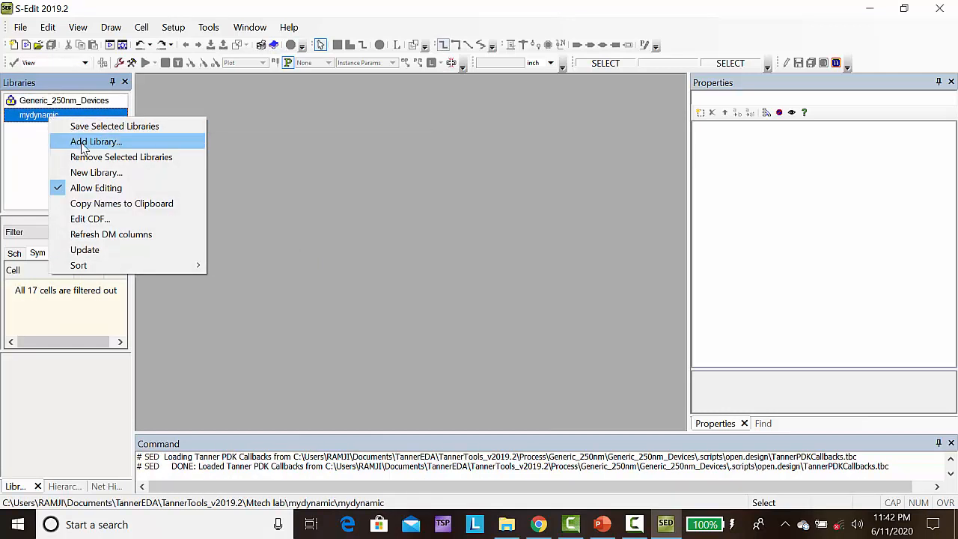
pyautogui.click(84, 144)
pyautogui.click(648, 230)
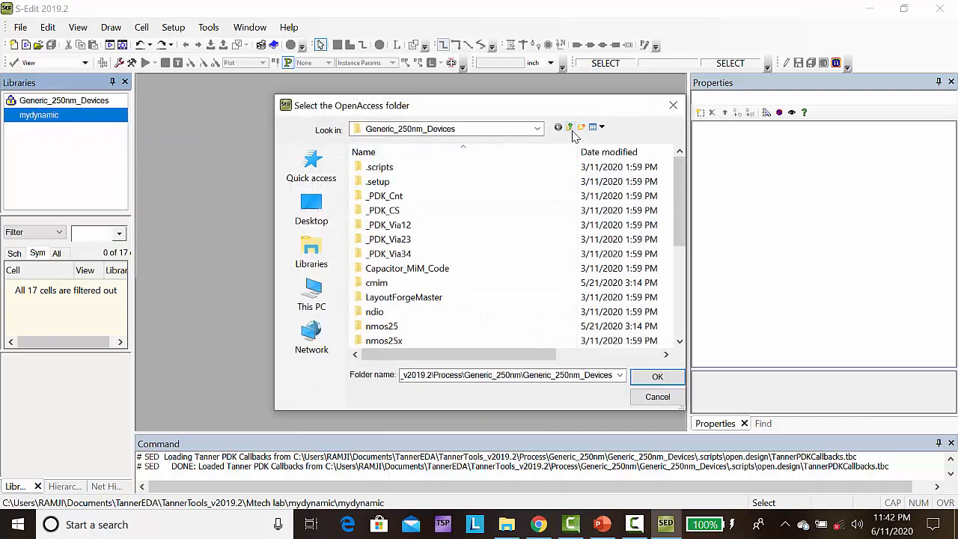
pyautogui.click(569, 128)
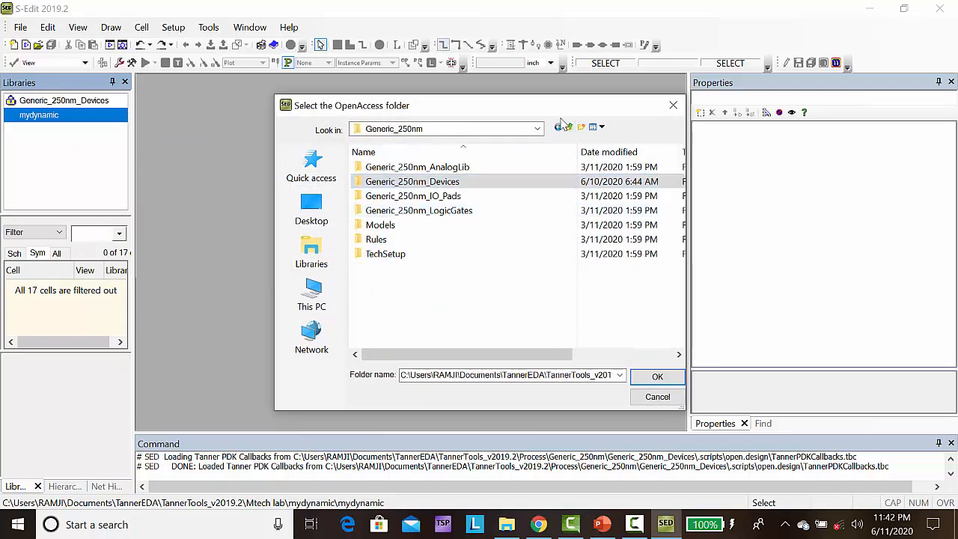
pyautogui.click(570, 128)
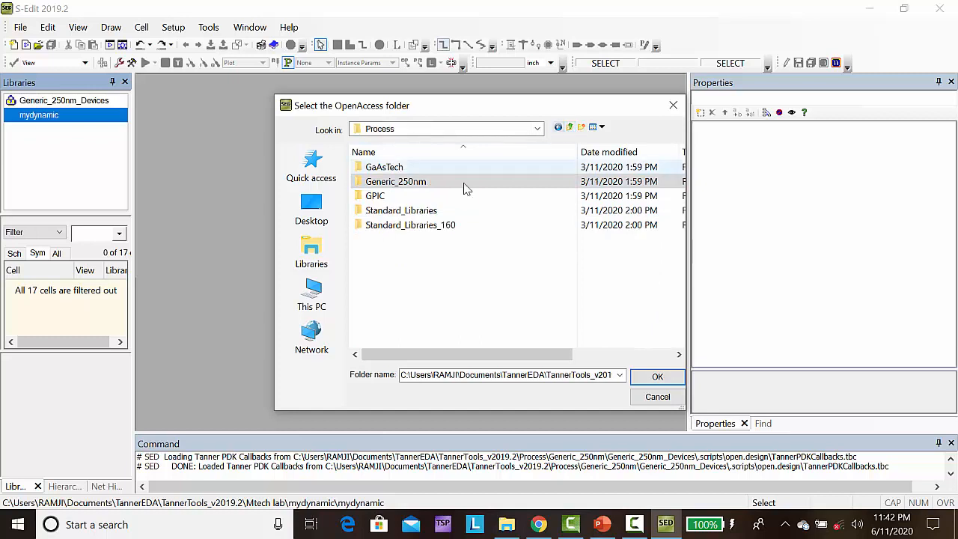
pyautogui.doubleClick(387, 210)
pyautogui.click(376, 182)
pyautogui.click(667, 377)
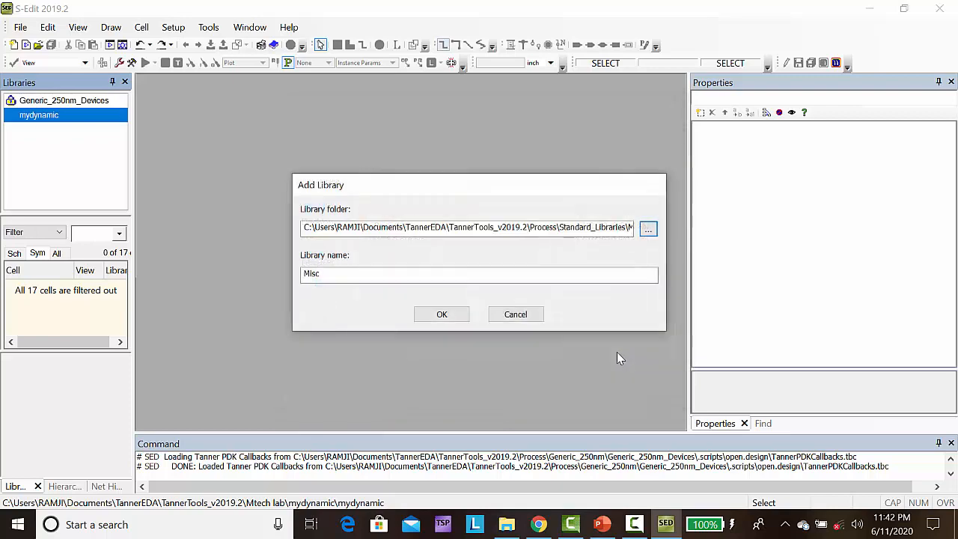
pyautogui.click(447, 314)
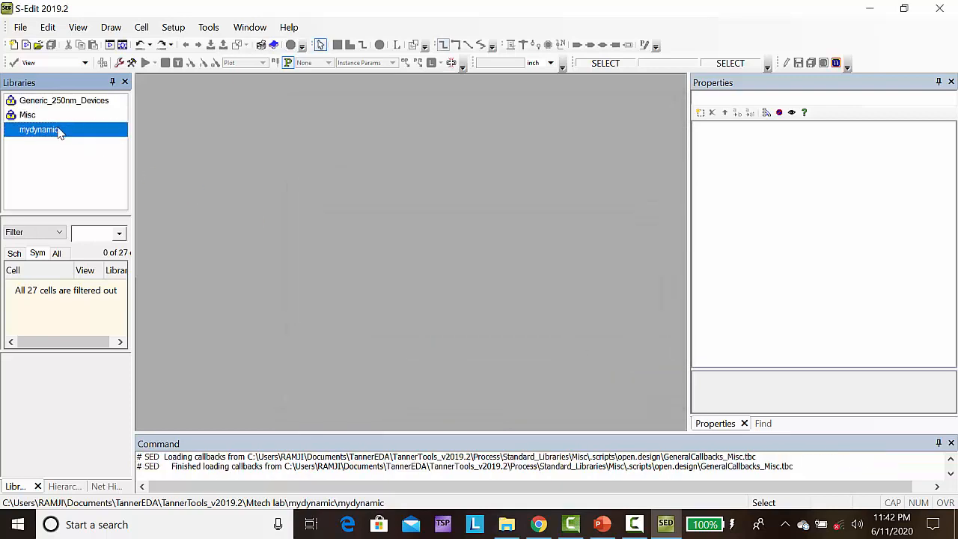
# Add the SPICE_Plot library from the Standard_Libraries folder to the design.
pyautogui.rightClick(53, 130)
pyautogui.click(78, 151)
pyautogui.click(648, 231)
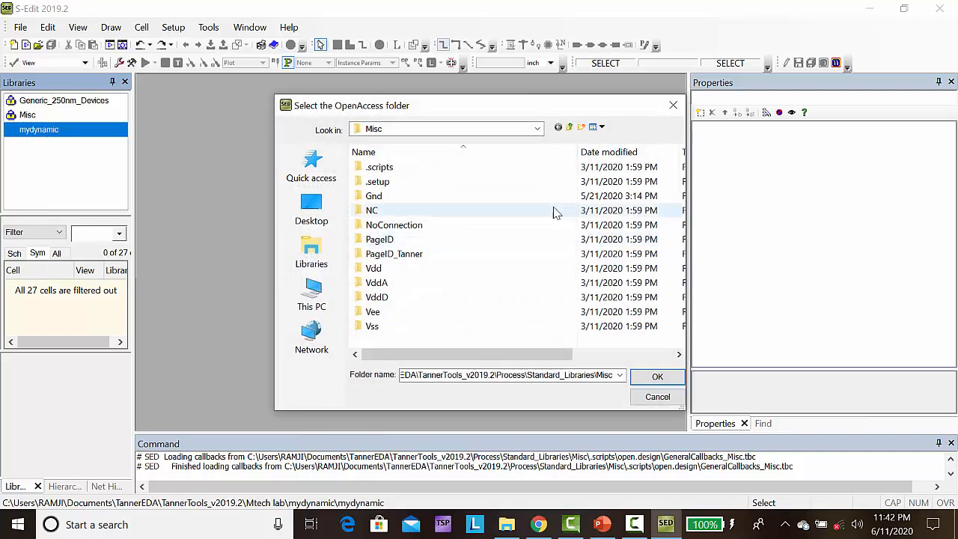
pyautogui.click(570, 129)
pyautogui.click(407, 226)
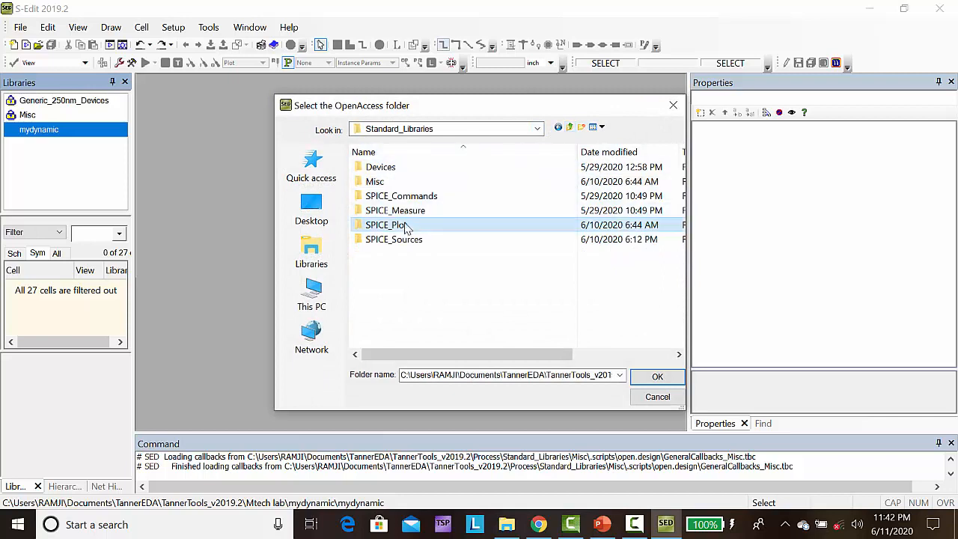
pyautogui.click(658, 378)
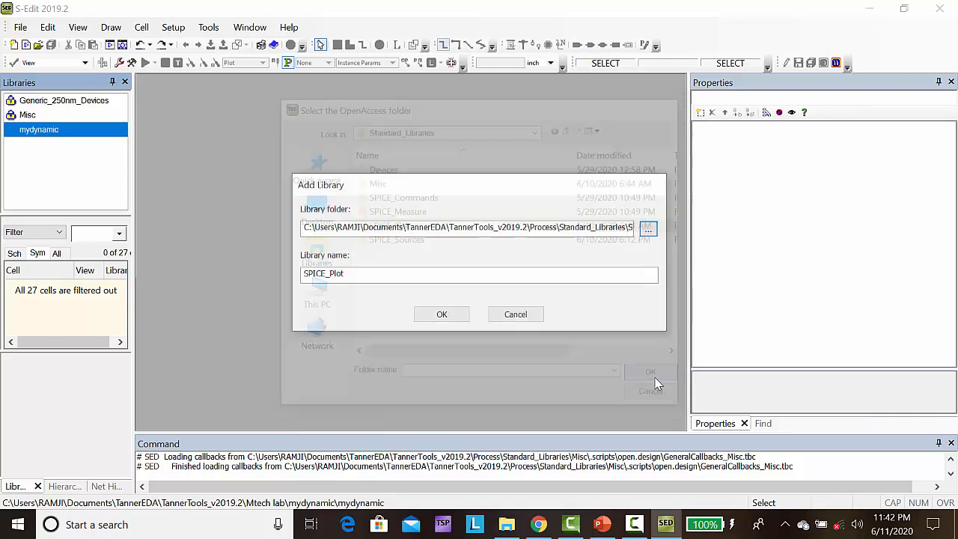
pyautogui.click(442, 316)
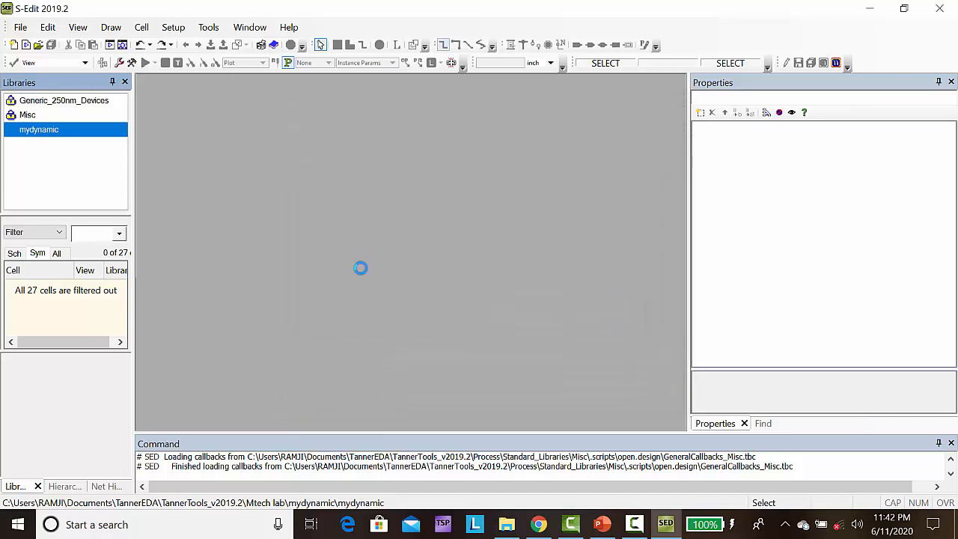
# Add the SPICE_Sources library from the Standard_Libraries folder to the design.
pyautogui.rightClick(52, 131)
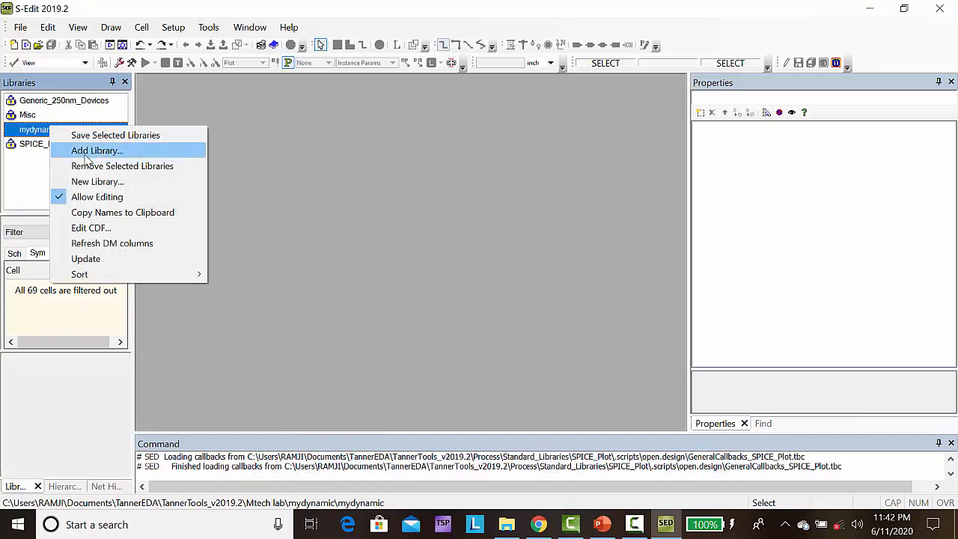
pyautogui.click(86, 152)
pyautogui.click(648, 231)
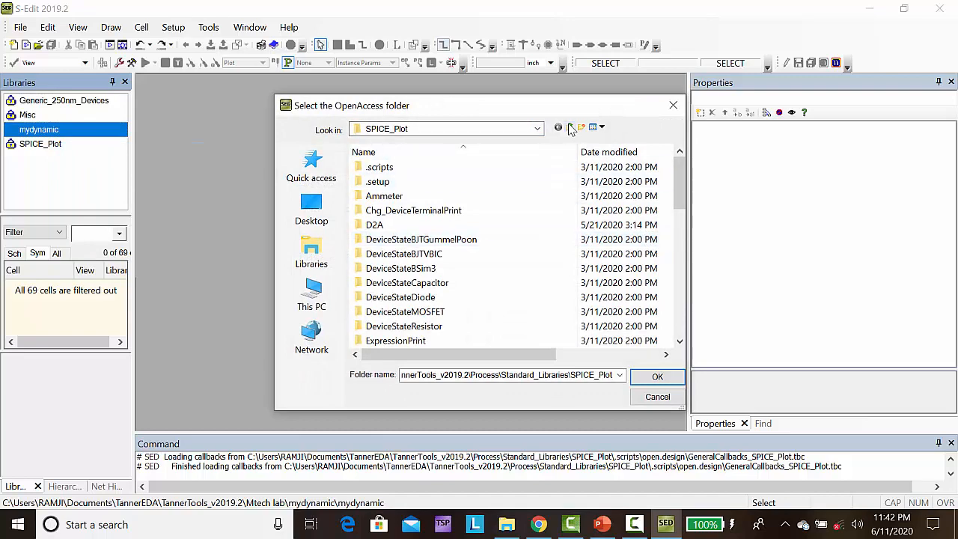
pyautogui.click(569, 127)
pyautogui.click(402, 239)
pyautogui.click(651, 377)
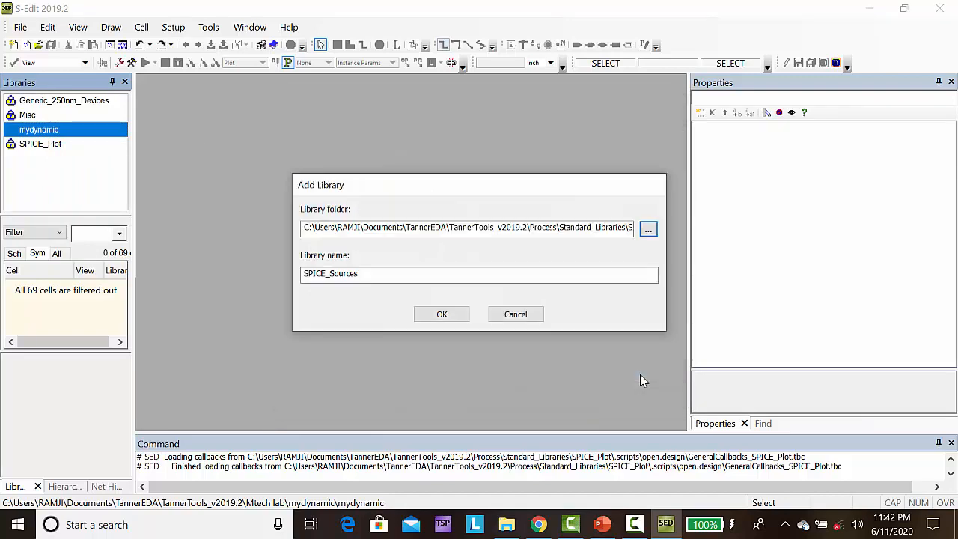
pyautogui.click(442, 315)
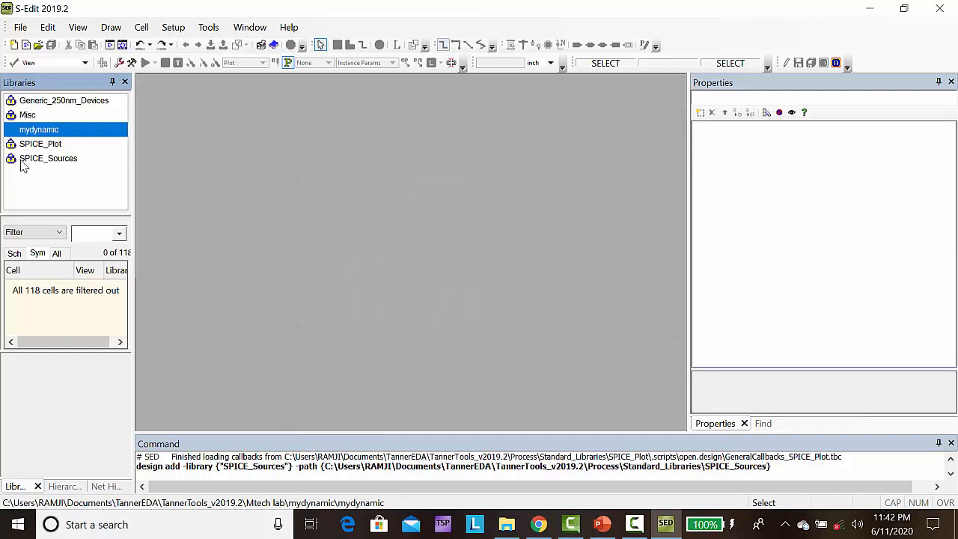
# Create a new schematic view for Cell0 in the mydynamic library and maximize its window.
pyautogui.click(142, 27)
pyautogui.click(166, 44)
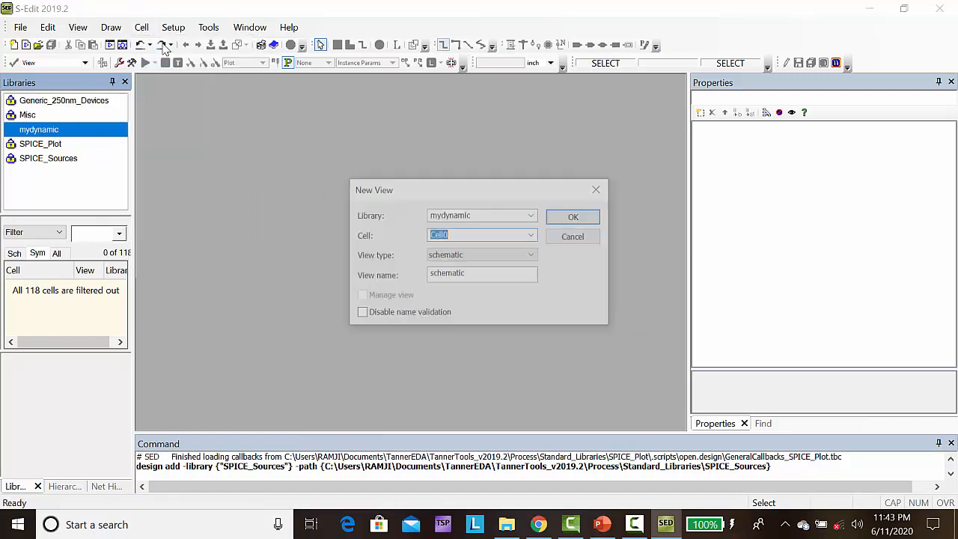
pyautogui.click(575, 217)
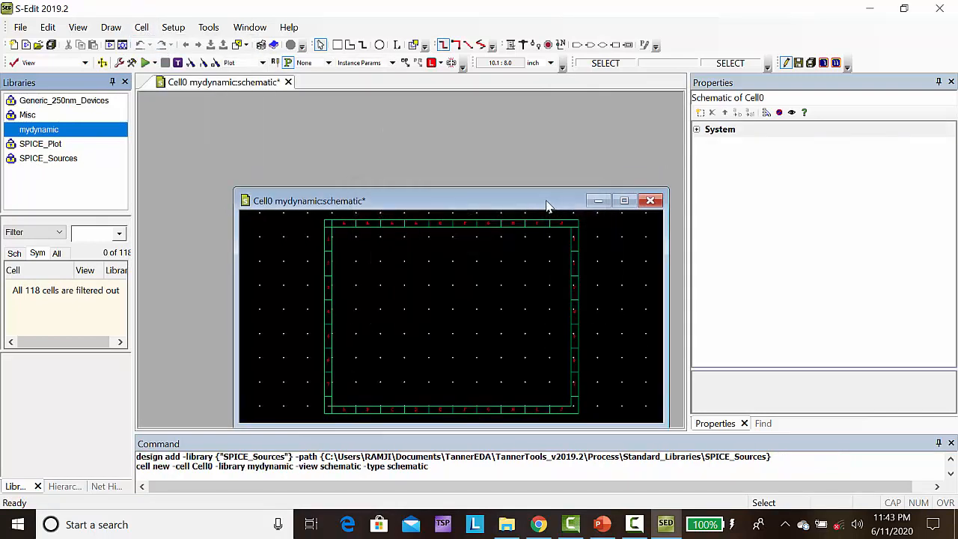
pyautogui.click(624, 201)
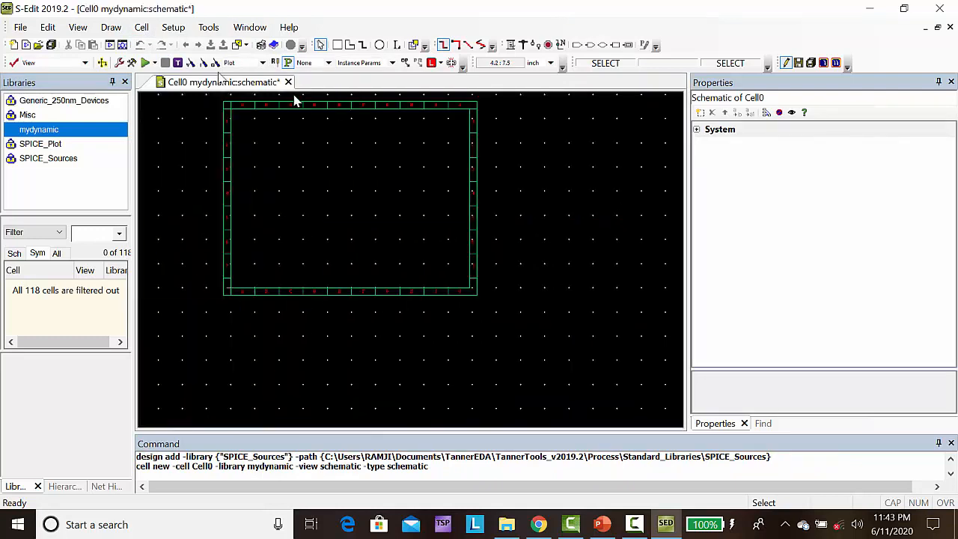
# Place a pmos25 transistor from the Generic_250nm_Devices library in the upper part of the schematic frame.
pyautogui.click(56, 102)
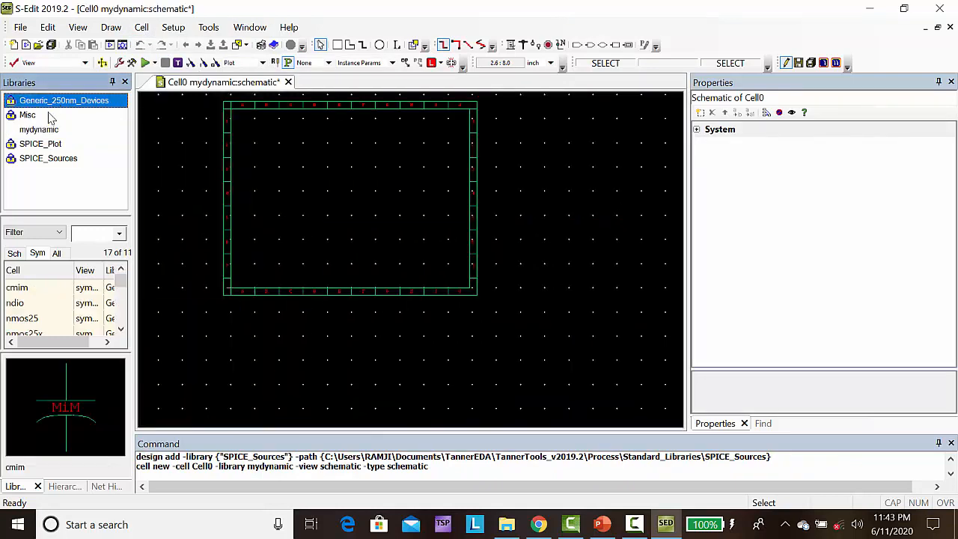
pyautogui.click(93, 231)
pyautogui.write('pm')
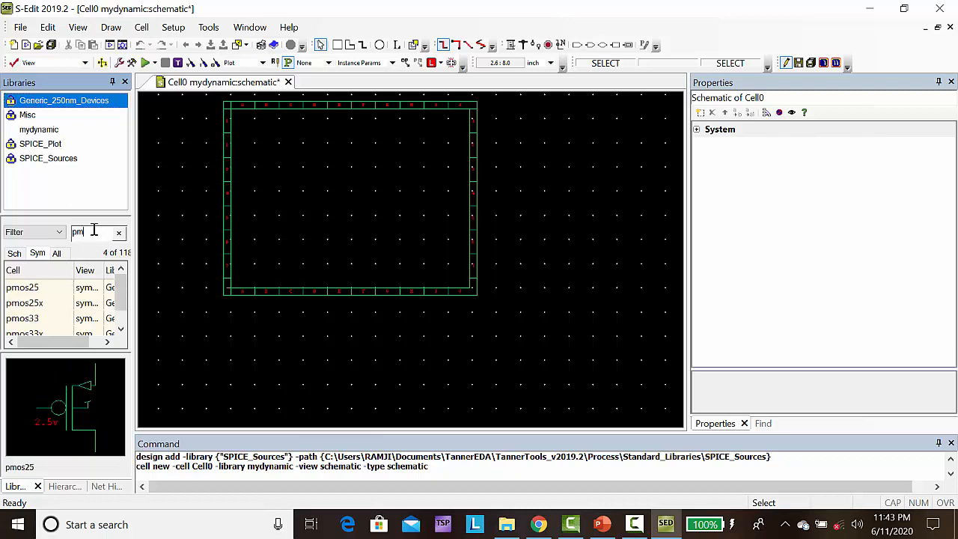
pyautogui.rightClick(21, 289)
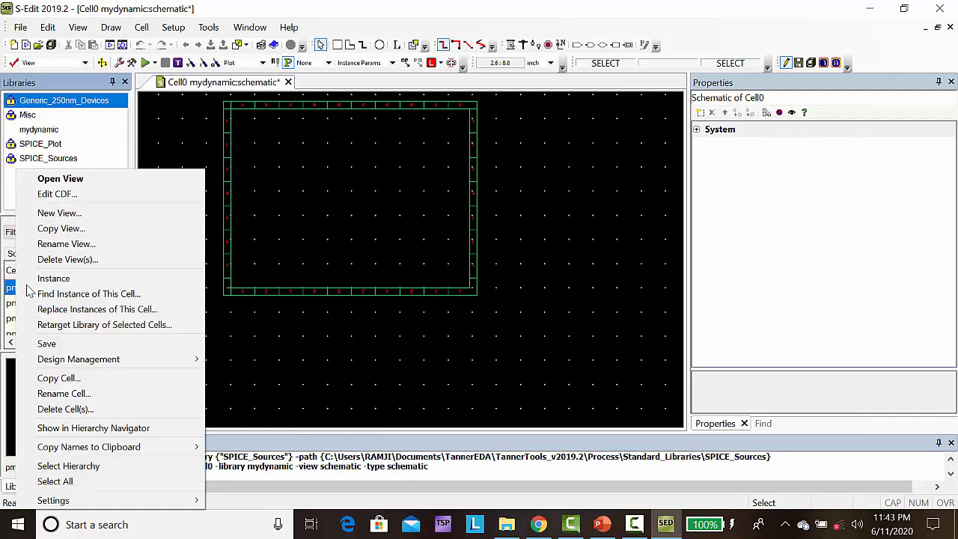
pyautogui.click(41, 277)
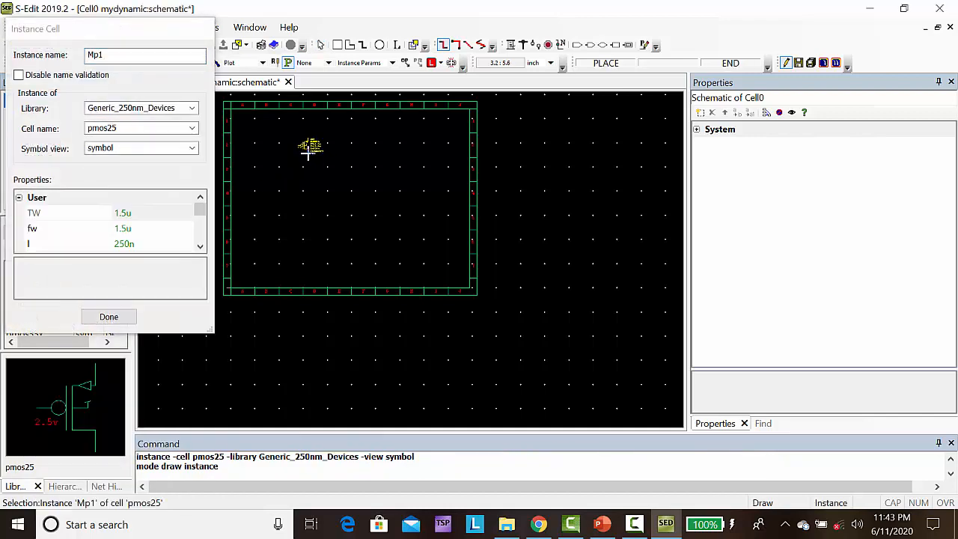
pyautogui.click(303, 153)
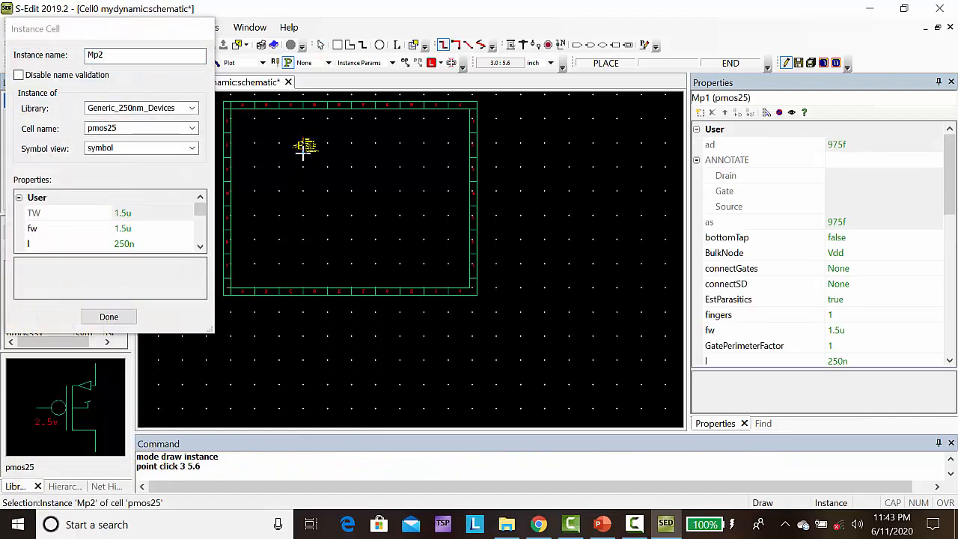
# Place three nmos25 transistors in a vertical column below the PMOS and end instance placement.
pyautogui.click(193, 129)
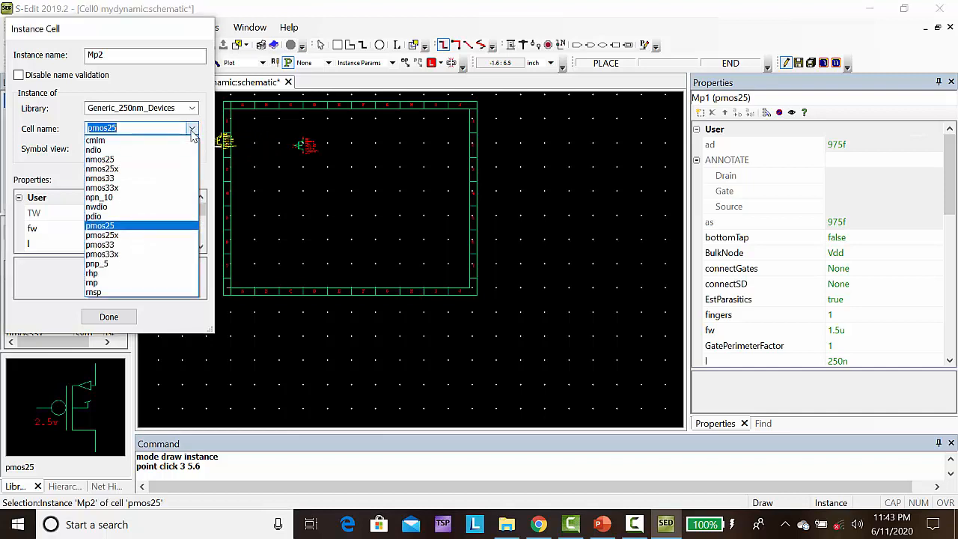
pyautogui.click(145, 159)
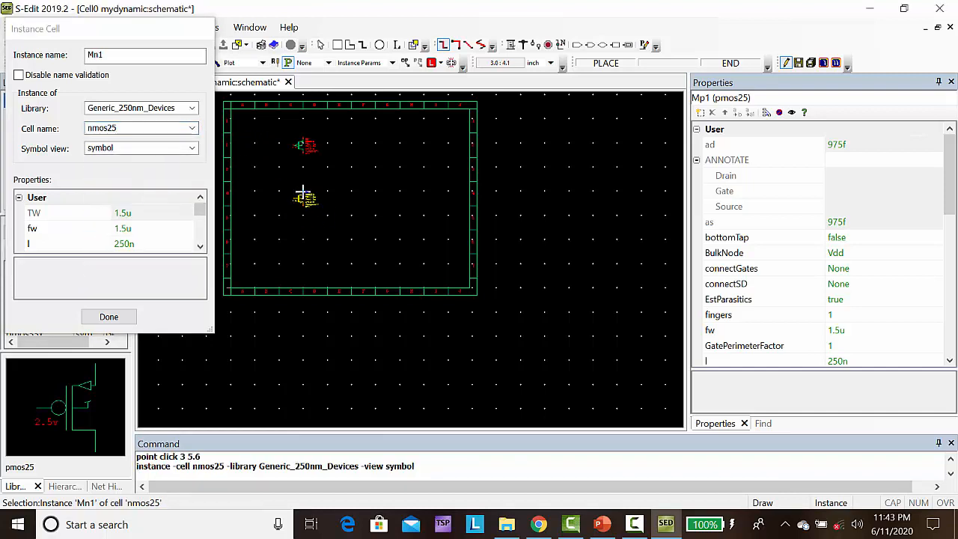
pyautogui.click(305, 188)
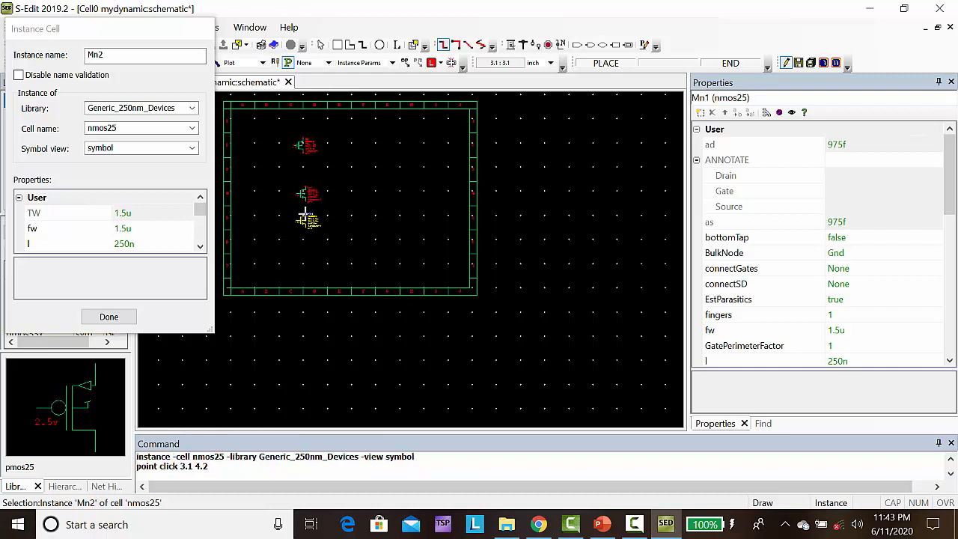
pyautogui.click(306, 215)
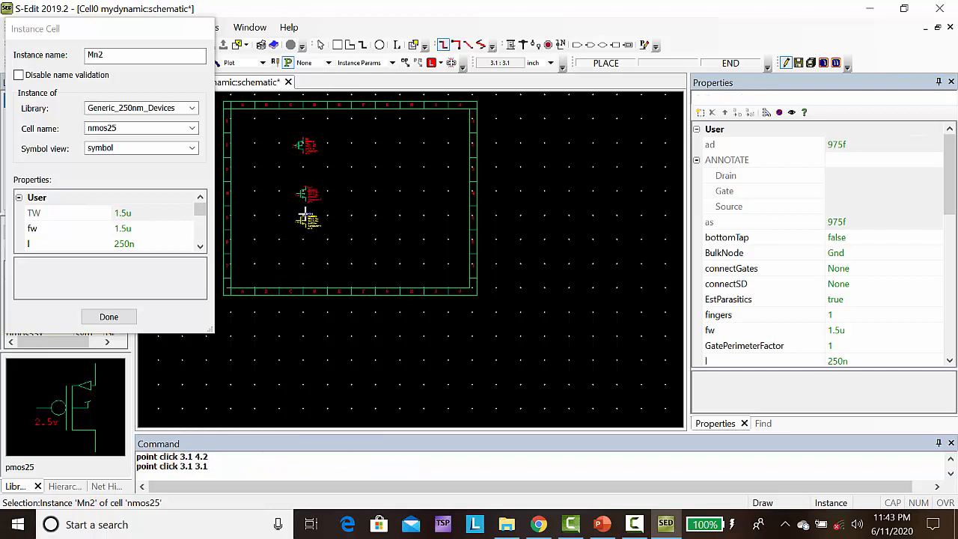
pyautogui.click(304, 249)
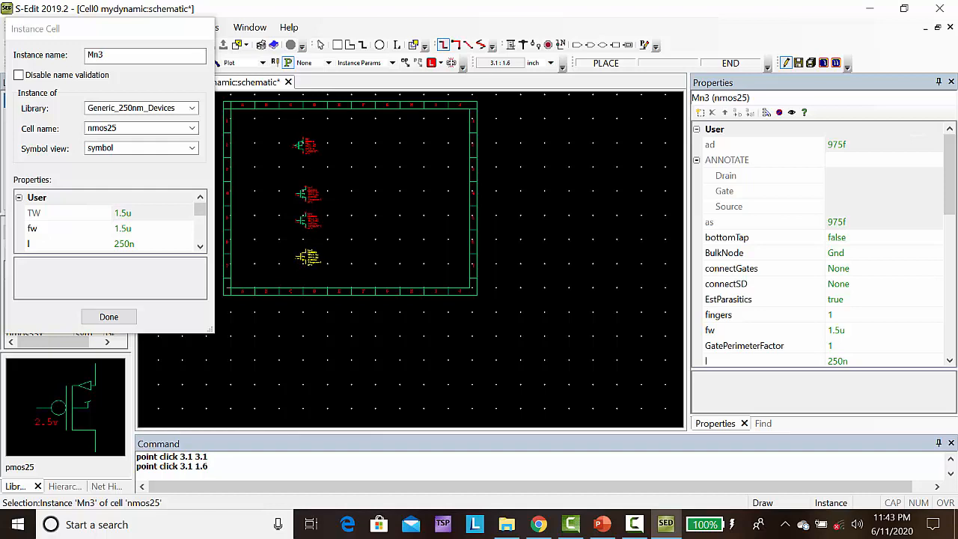
pyautogui.click(110, 317)
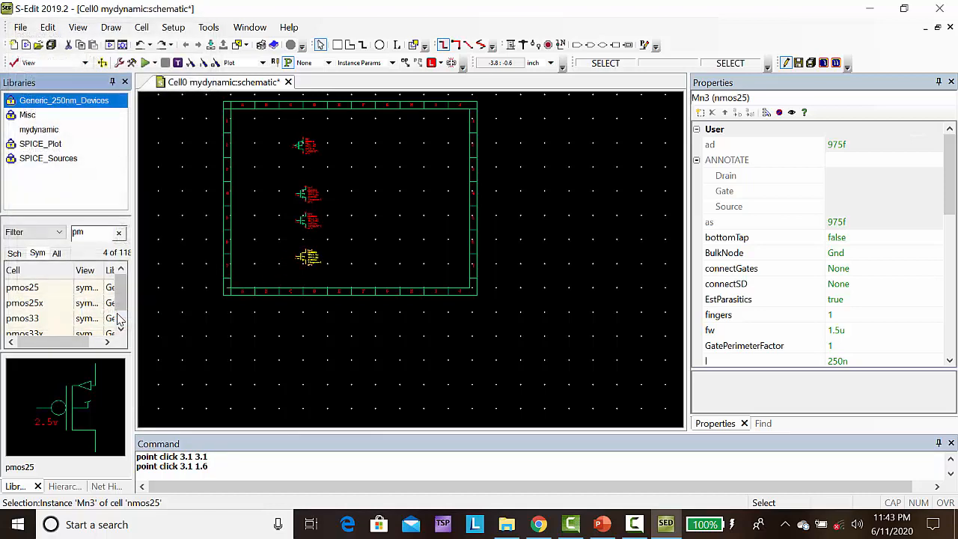
# Wire the PMOS drain down to the drain of the uppermost NMOS transistor.
pyautogui.click(511, 47)
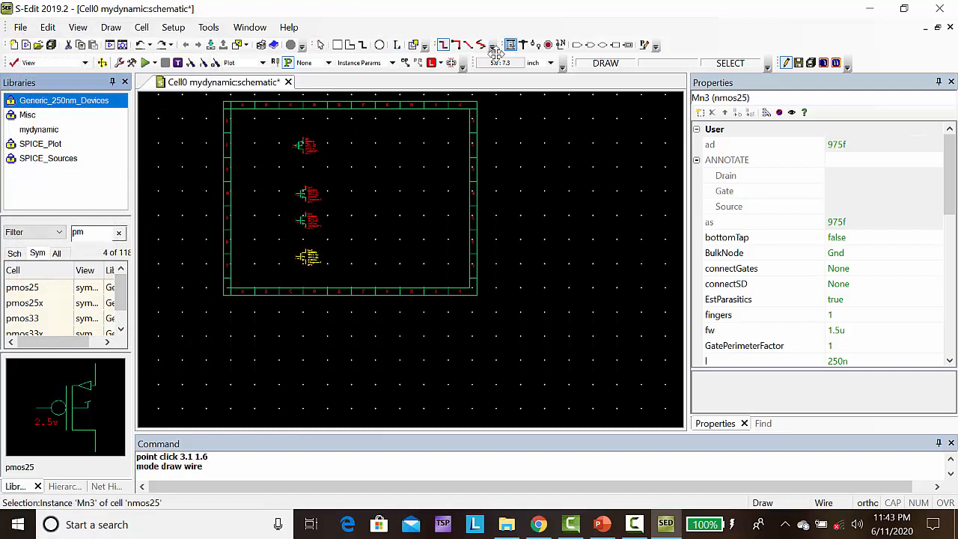
pyautogui.click(395, 197)
pyautogui.press('Home')
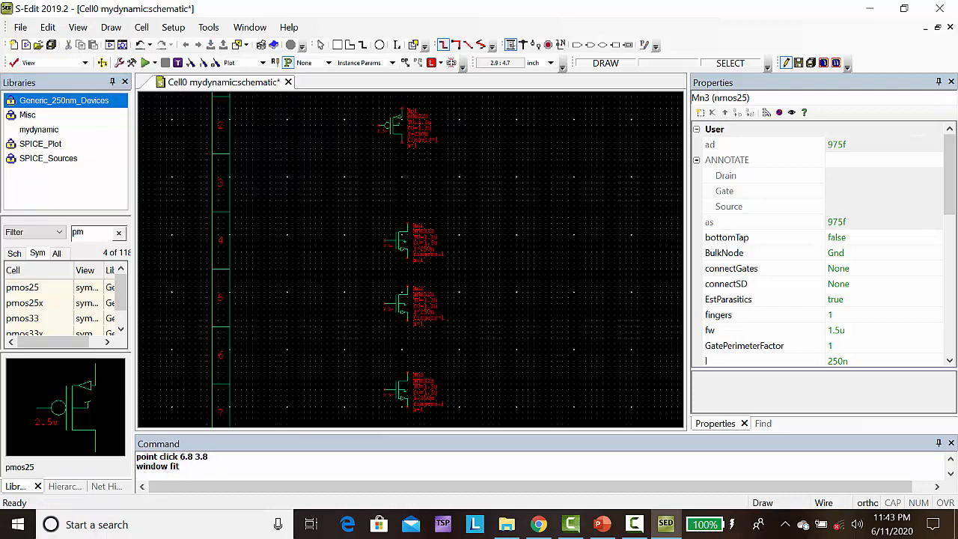
pyautogui.press('Escape')
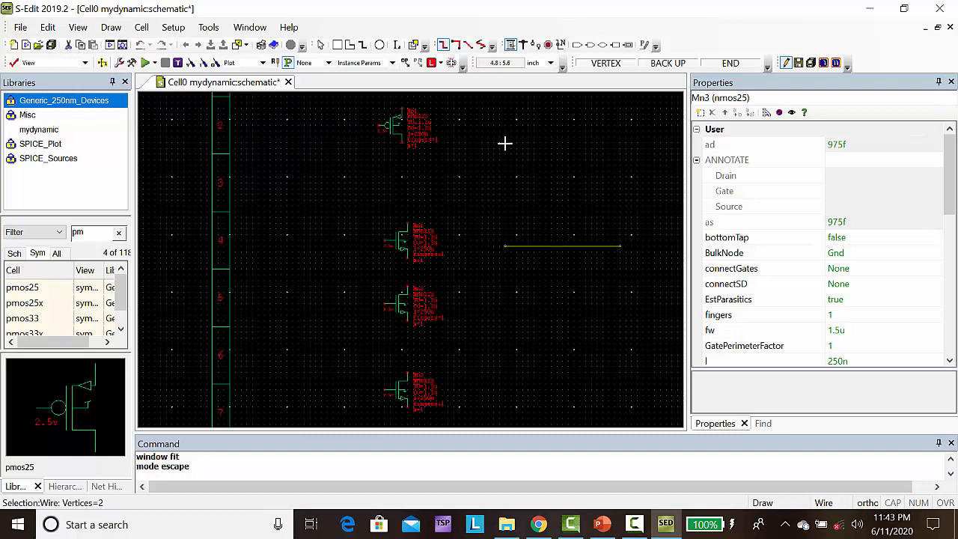
pyautogui.moveTo(402, 142); pyautogui.dragTo(406, 223)
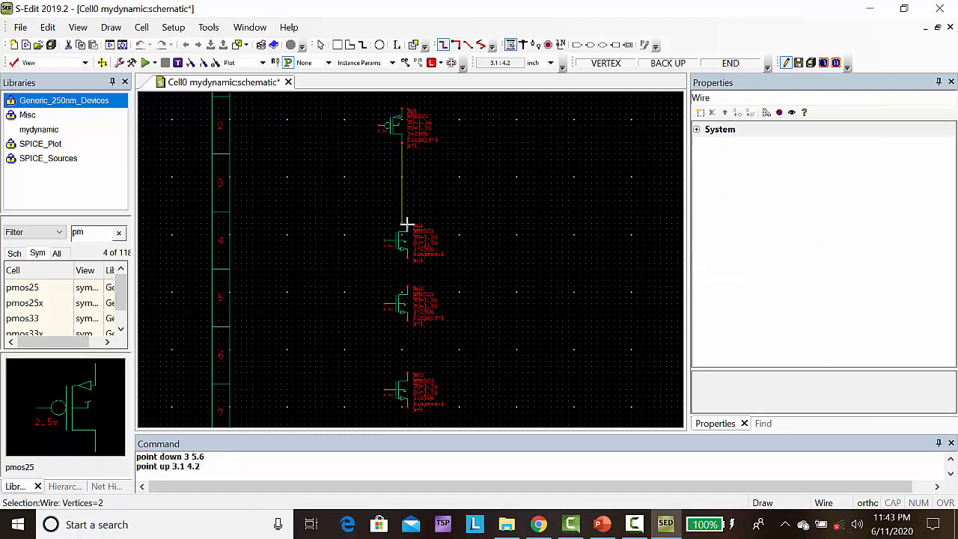
pyautogui.click(406, 222)
pyautogui.click(411, 223)
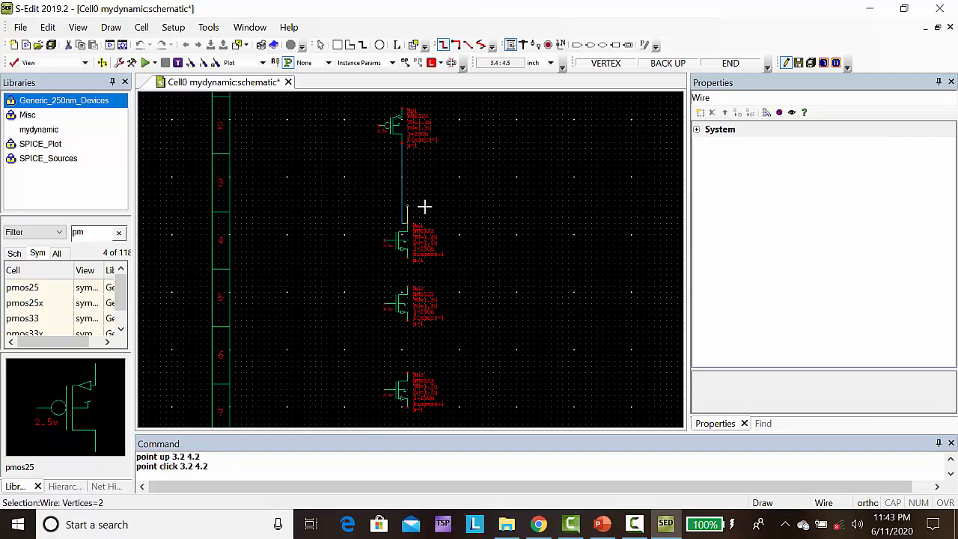
pyautogui.press('Escape')
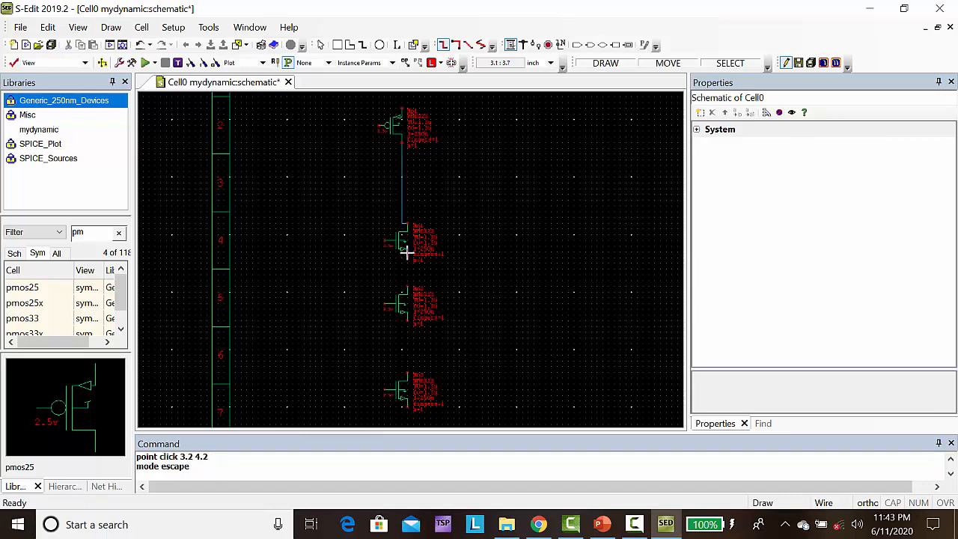
# Wire the three NMOS transistors in series, connecting each source to the drain of the transistor below.
pyautogui.moveTo(406, 253); pyautogui.dragTo(406, 285)
pyautogui.click(407, 285)
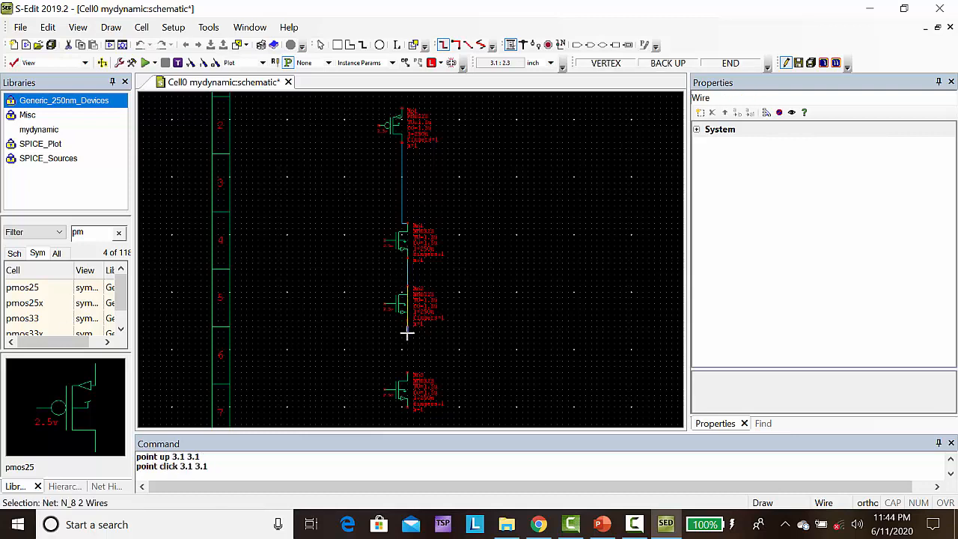
pyautogui.press('Escape')
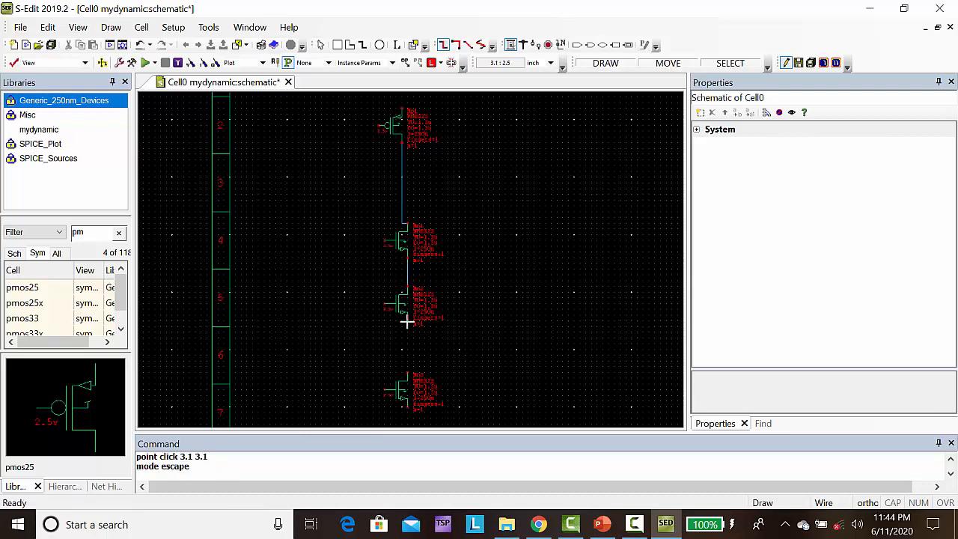
pyautogui.moveTo(407, 322); pyautogui.dragTo(407, 367)
pyautogui.click(407, 367)
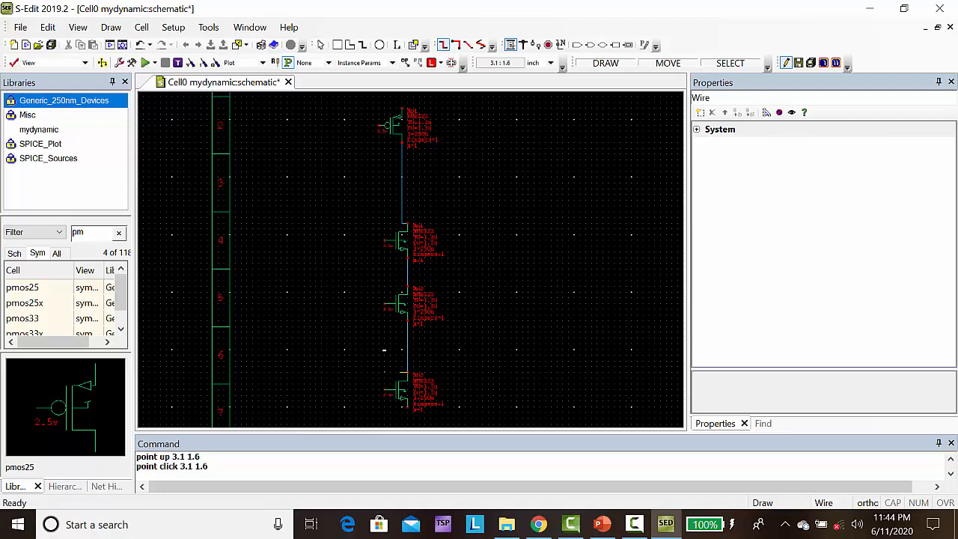
pyautogui.press('Escape')
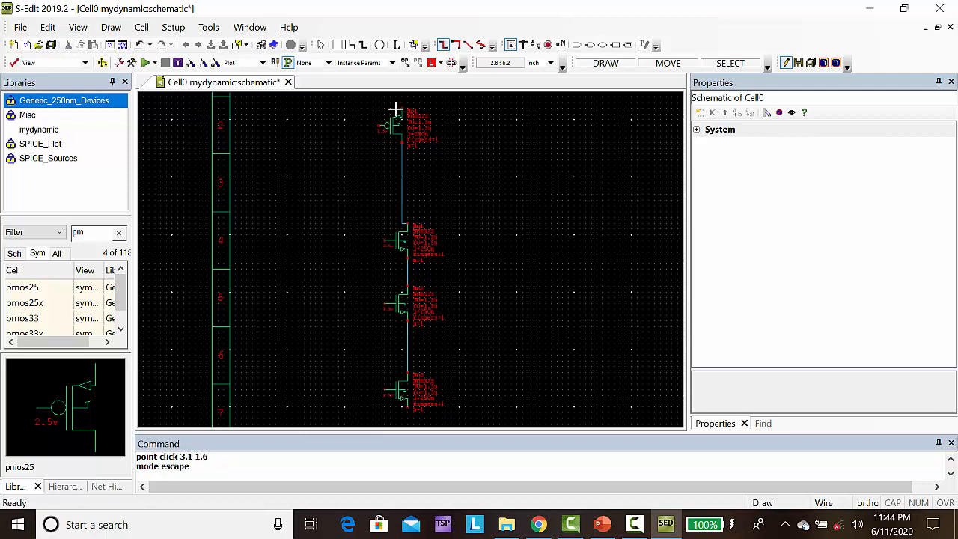
# Wire the PMOS gate to the lowest NMOS gate, routing the wire around the left side of the transistor column.
pyautogui.click(379, 127)
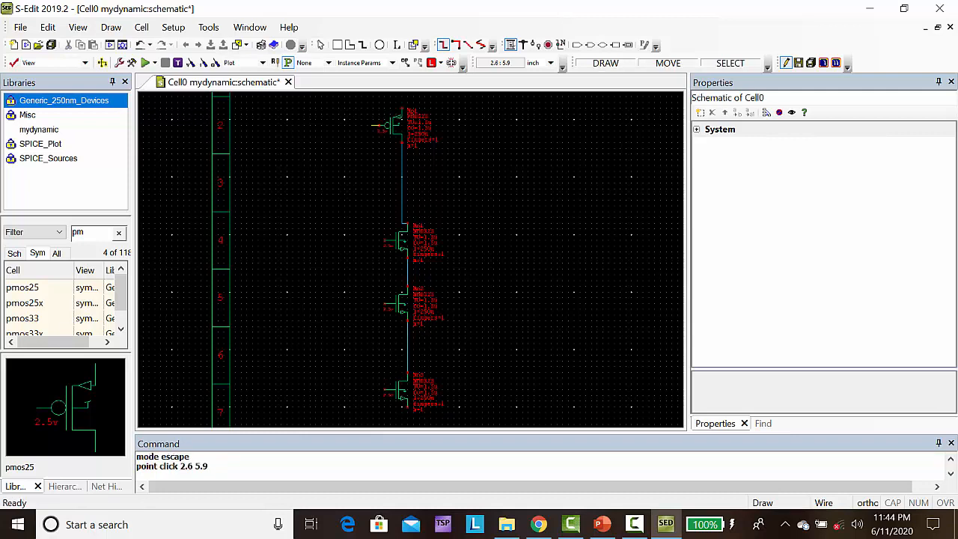
pyautogui.click(298, 126)
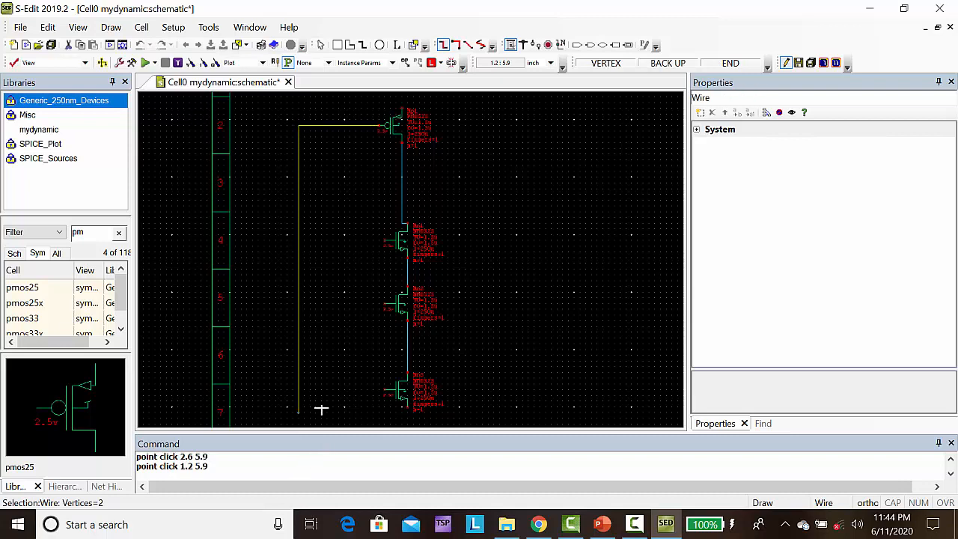
pyautogui.moveTo(303, 390); pyautogui.dragTo(383, 390)
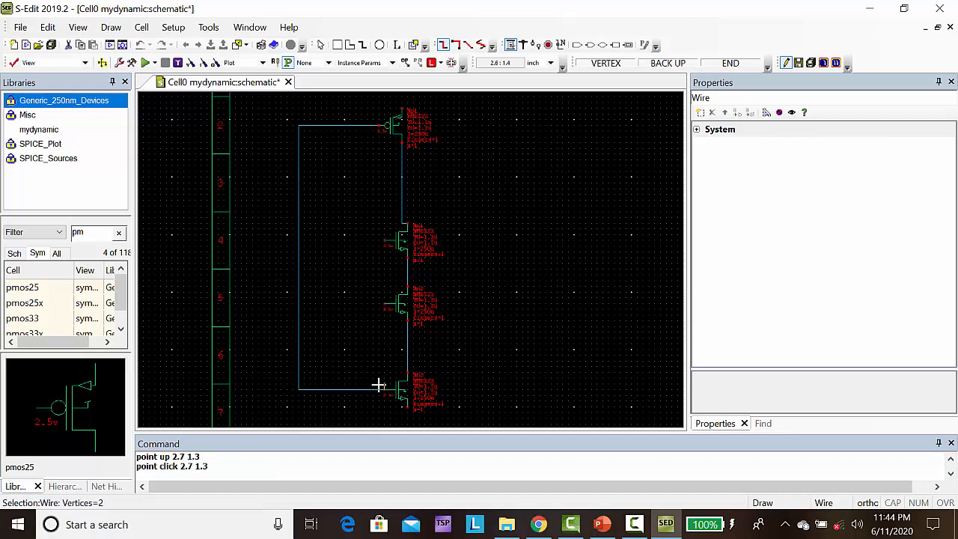
pyautogui.press('Escape')
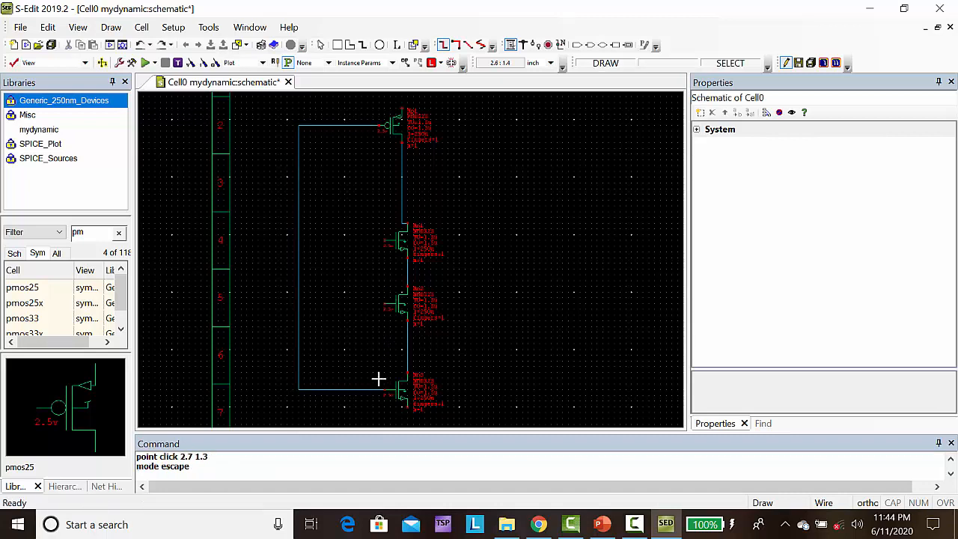
# Draw a wire to the right from the PMOS–NMOS drain connection and place an output port named C at its end.
pyautogui.click(402, 178)
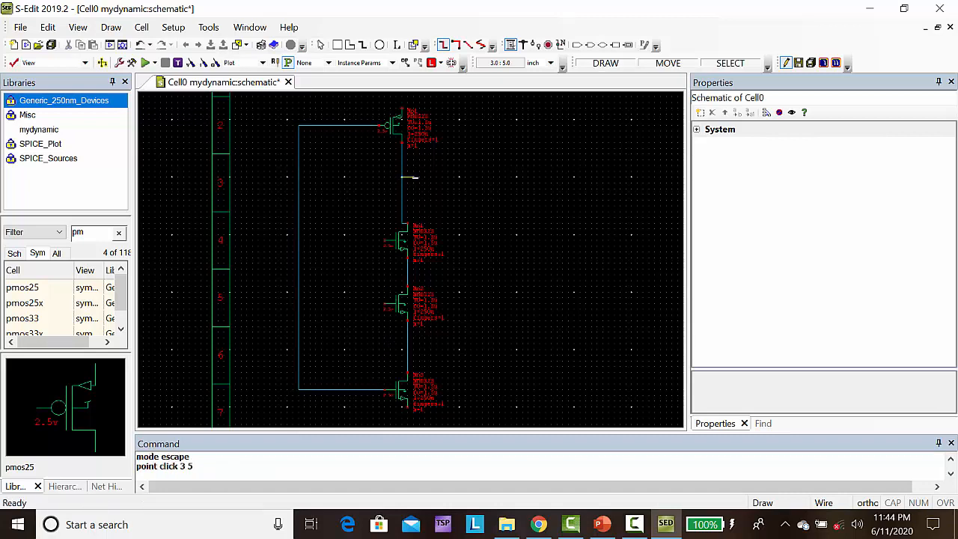
pyautogui.doubleClick(470, 177)
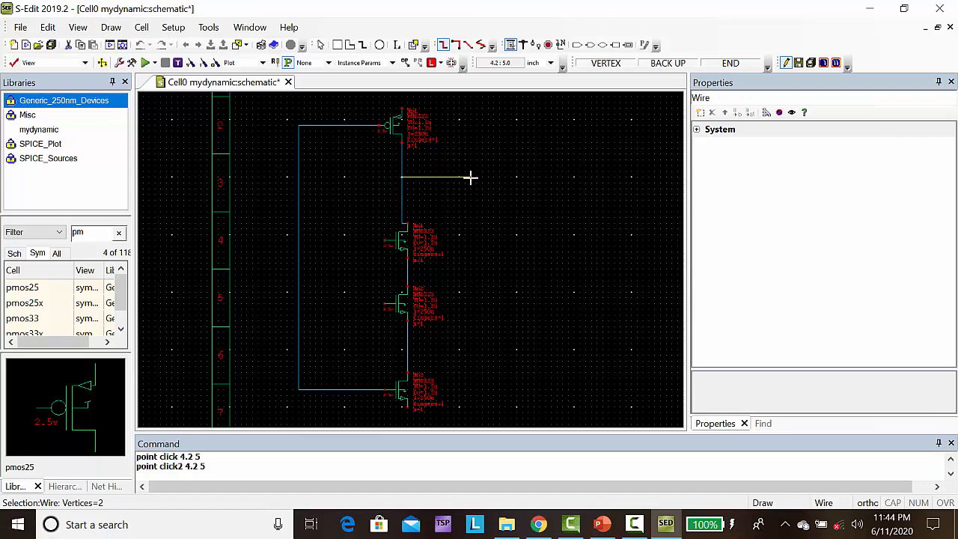
pyautogui.click(590, 45)
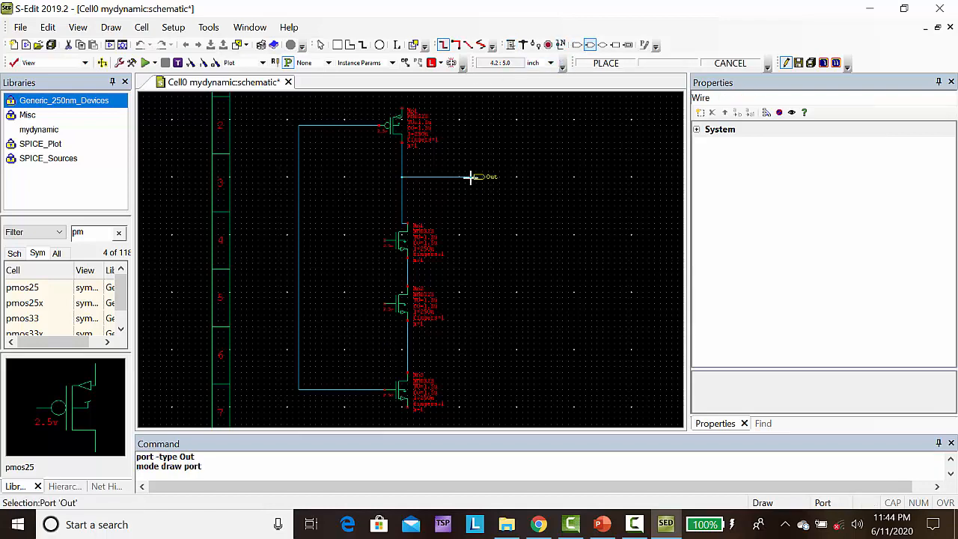
pyautogui.click(470, 178)
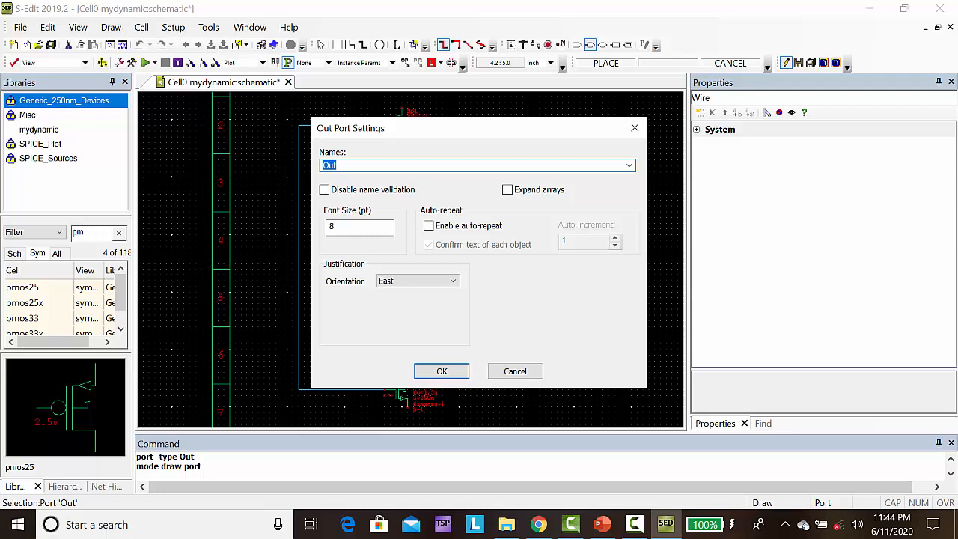
pyautogui.write('C')
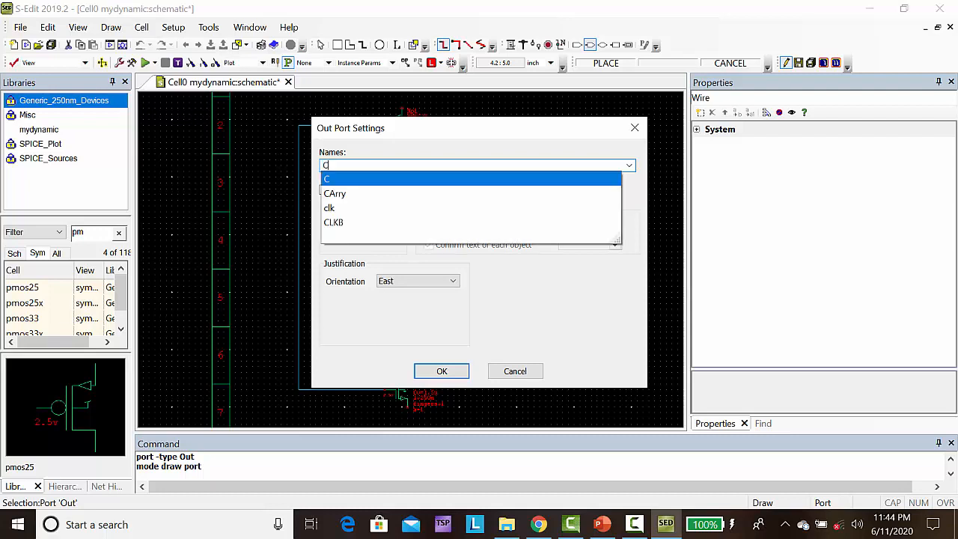
pyautogui.click(471, 180)
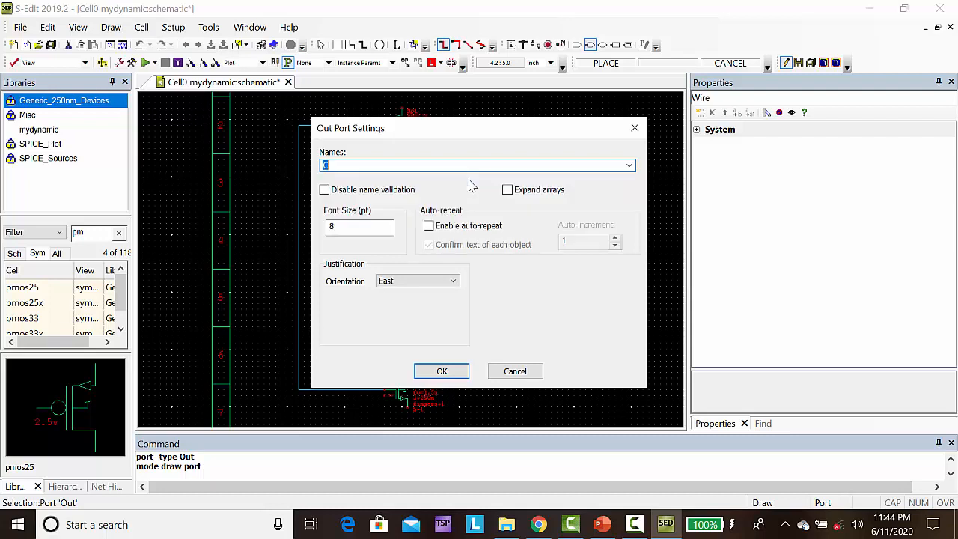
pyautogui.click(425, 371)
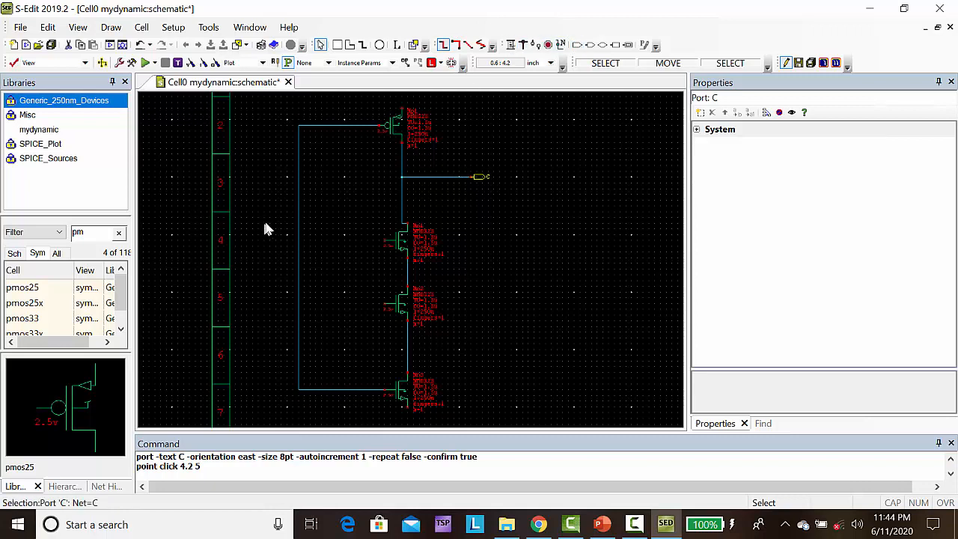
# Place an input port named clk to the left of the long vertical gate wire.
pyautogui.click(577, 45)
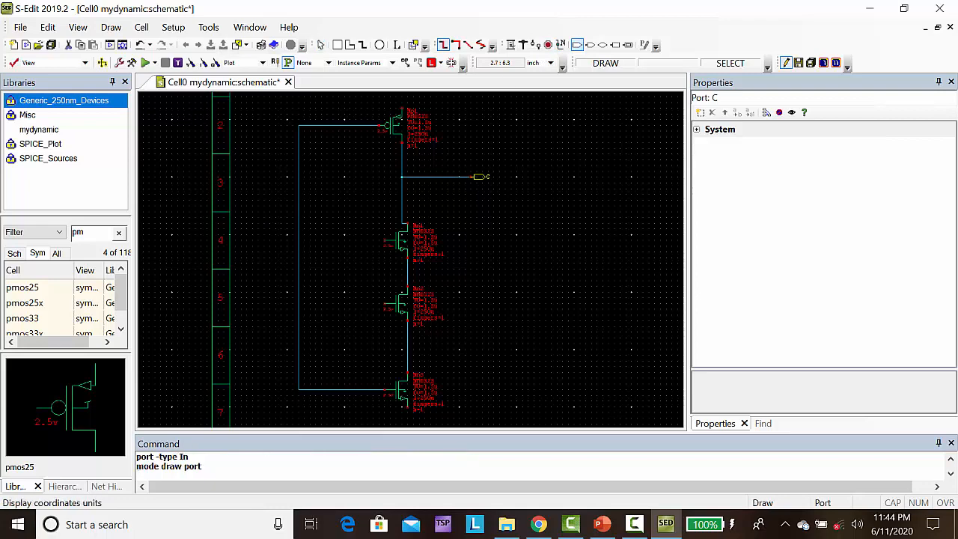
pyautogui.click(264, 241)
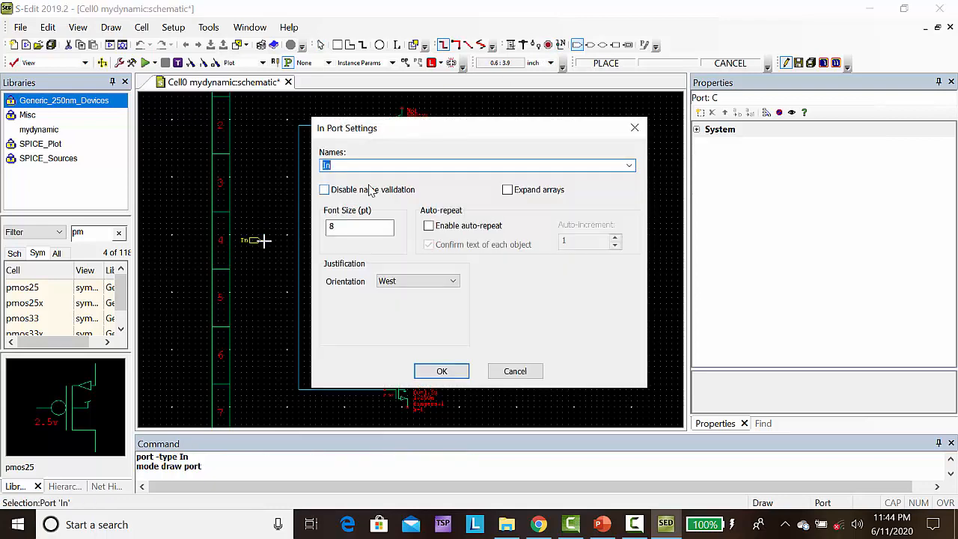
pyautogui.write('clk')
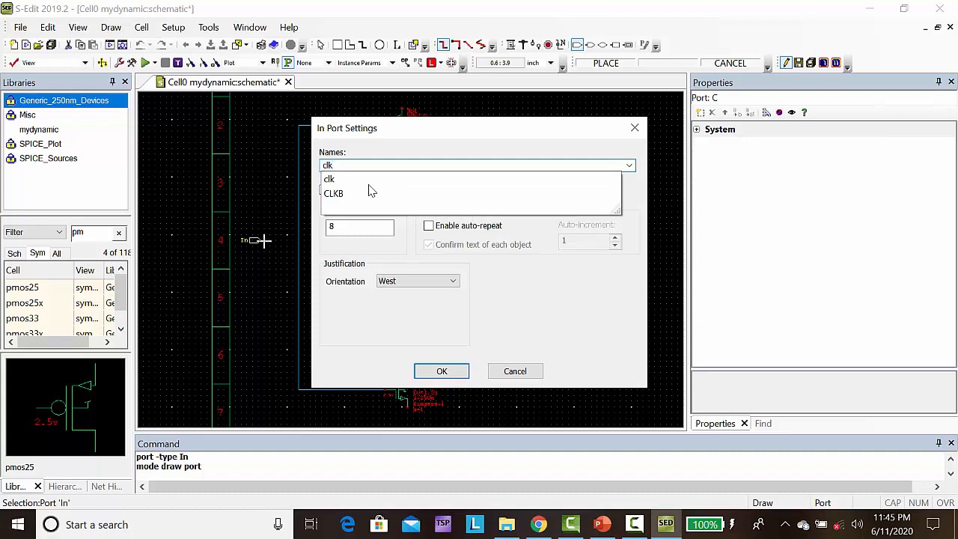
pyautogui.click(442, 371)
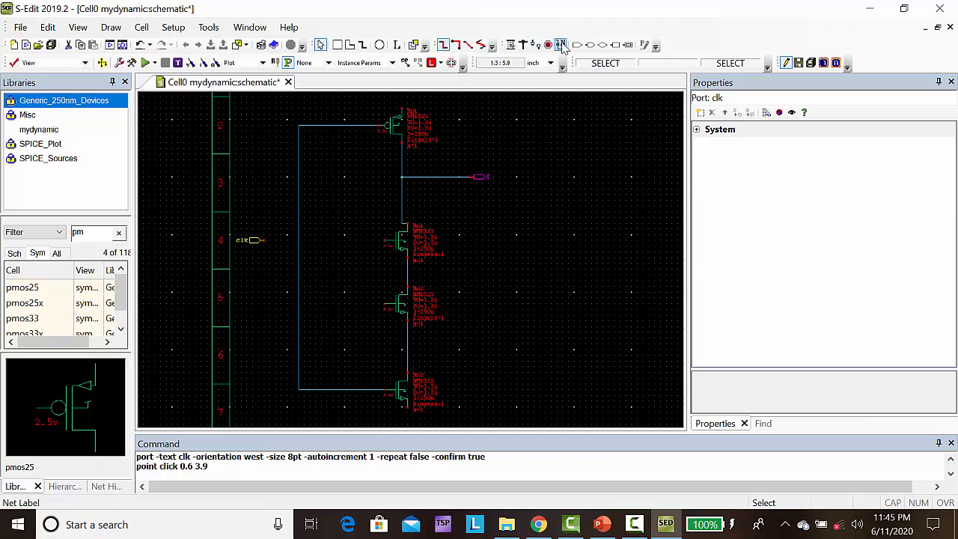
# Place three vpulse sources from the SPICE_Sources library: one below the clk port and one beside each of the two upper NMOS gates.
pyautogui.click(60, 159)
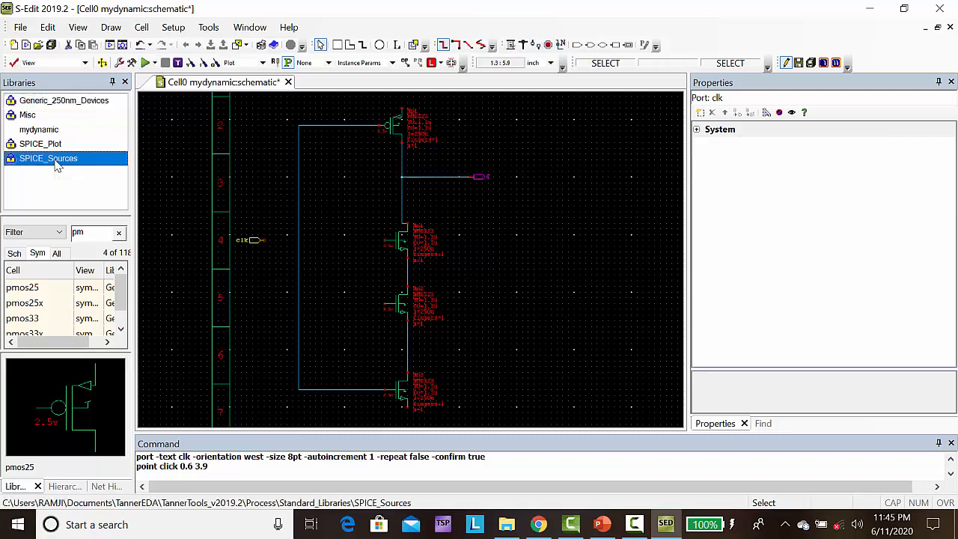
pyautogui.press('BackSpace')
pyautogui.press('BackSpace')
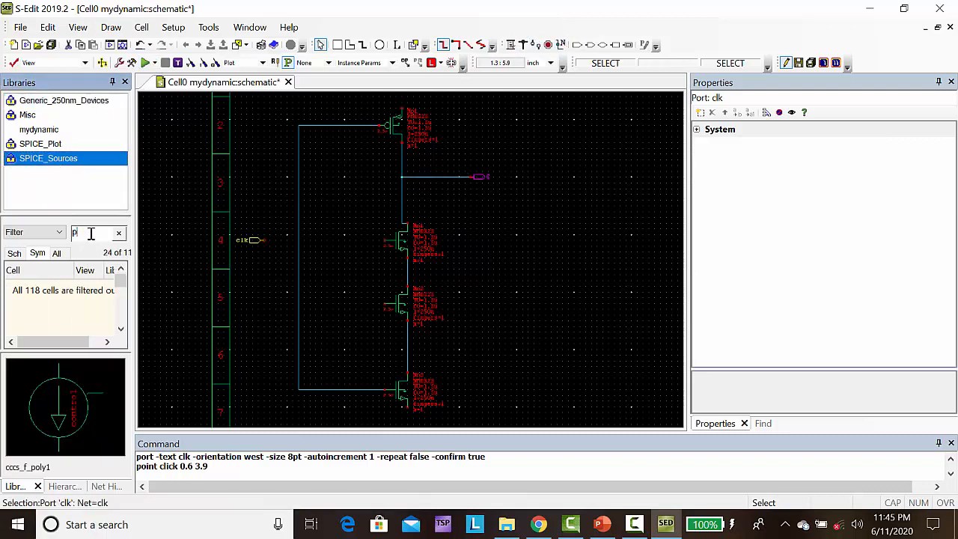
pyautogui.write('vpulse')
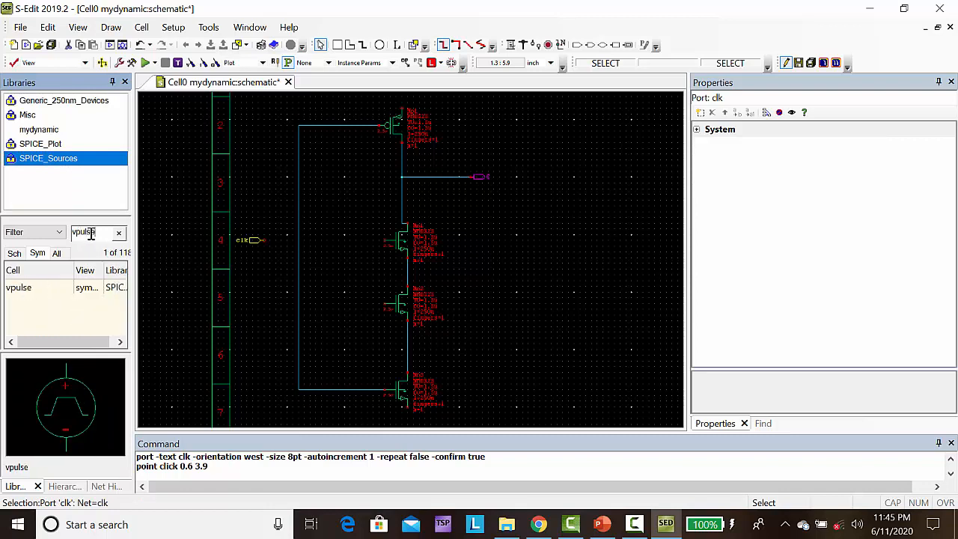
pyautogui.rightClick(20, 292)
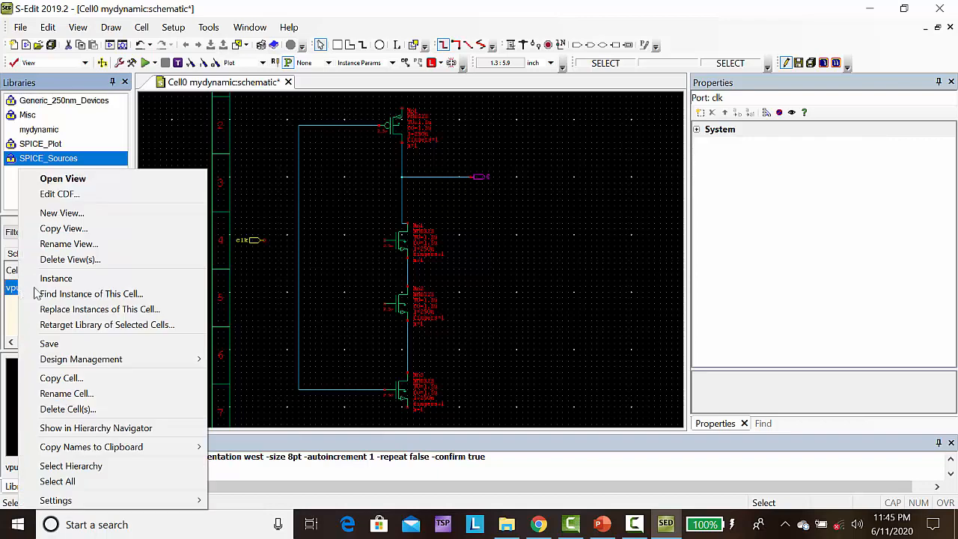
pyautogui.click(56, 277)
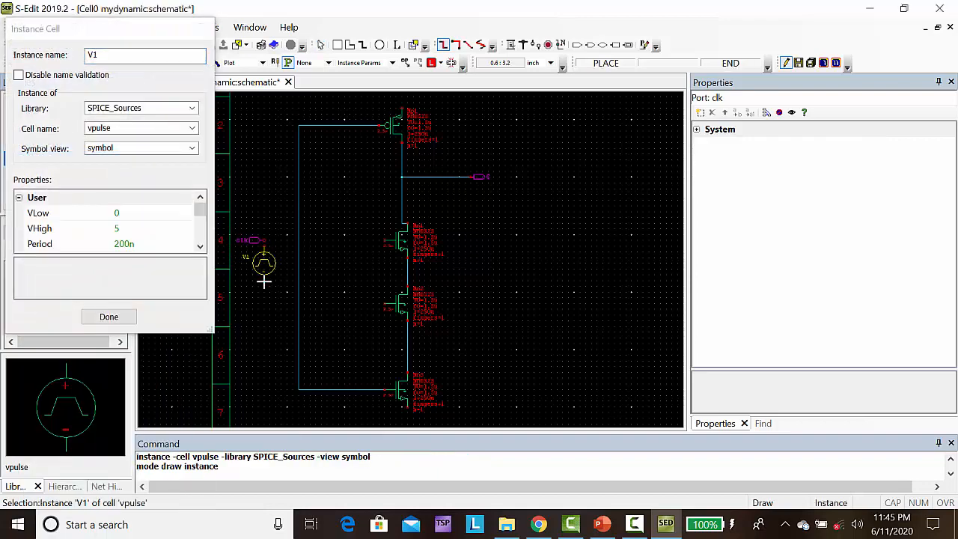
pyautogui.click(276, 276)
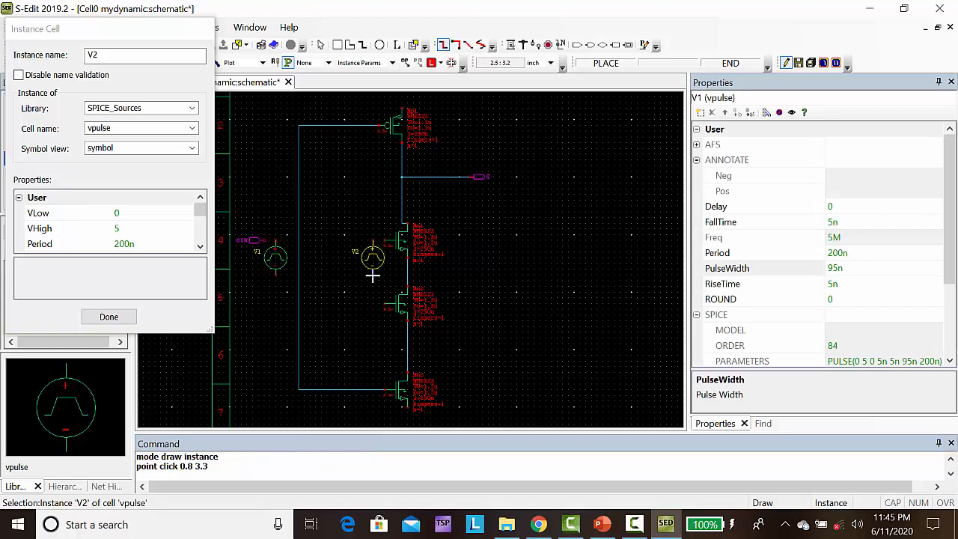
pyautogui.click(373, 276)
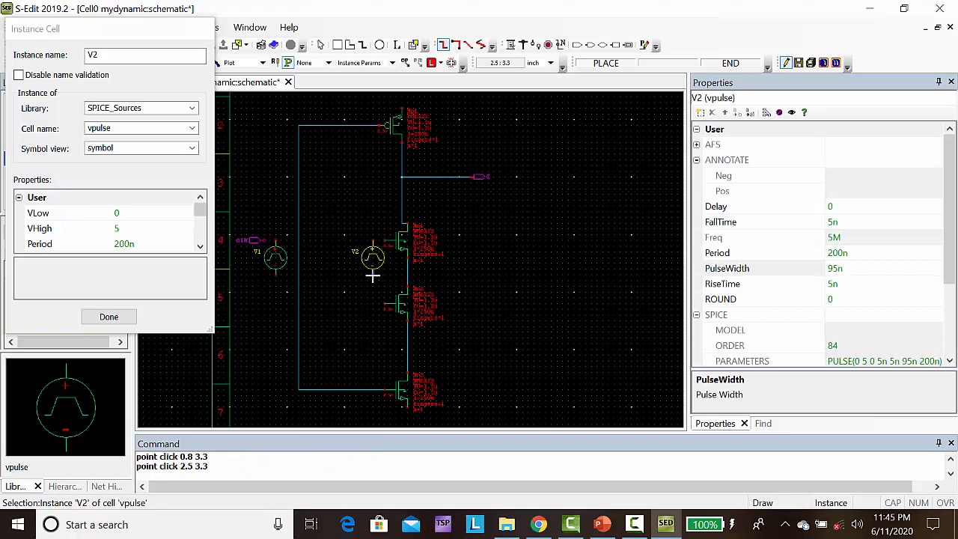
pyautogui.click(378, 345)
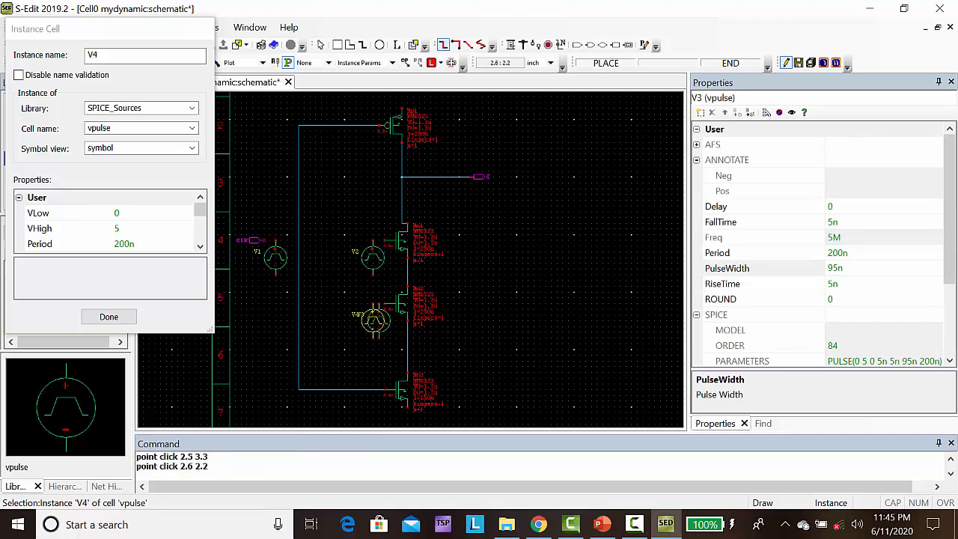
pyautogui.click(122, 316)
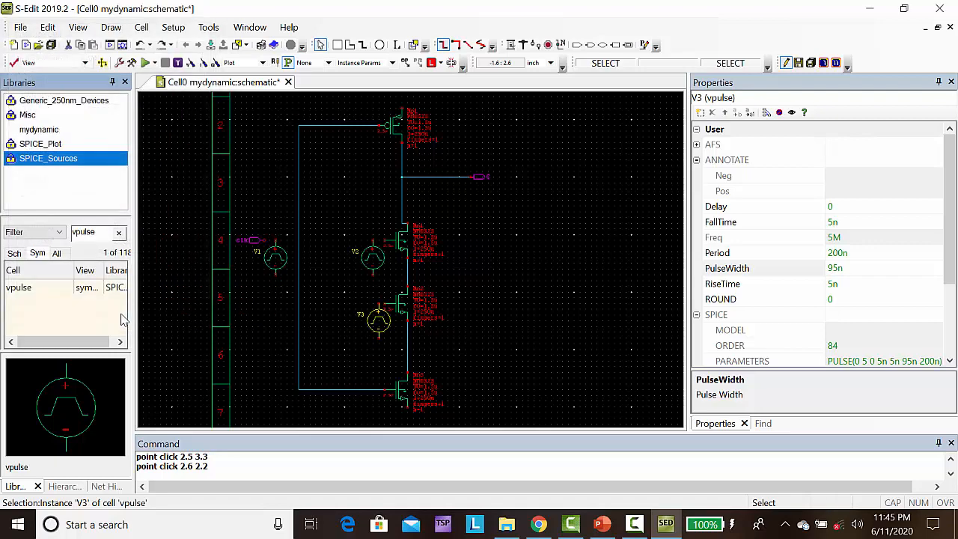
# Place an input port named A to the left of the uppermost NMOS gate.
pyautogui.click(578, 45)
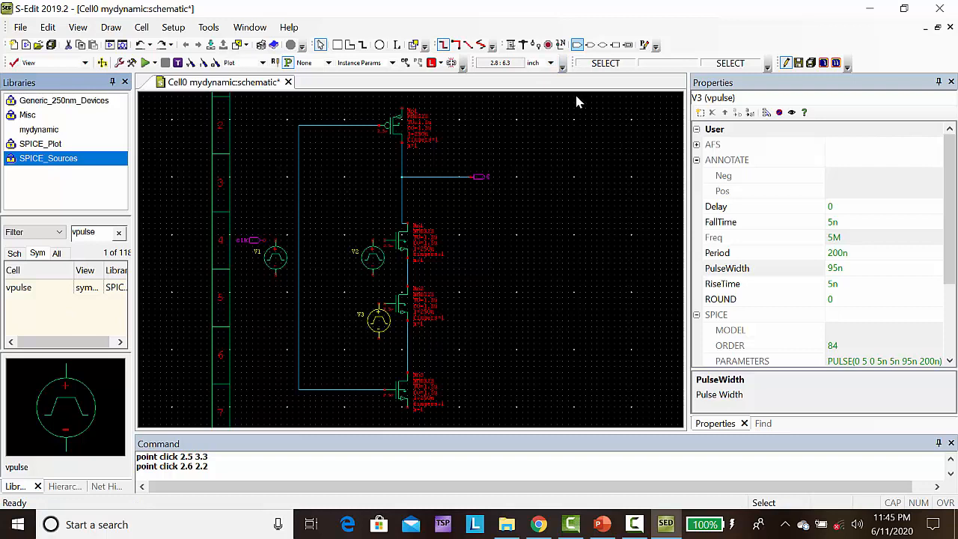
pyautogui.click(578, 46)
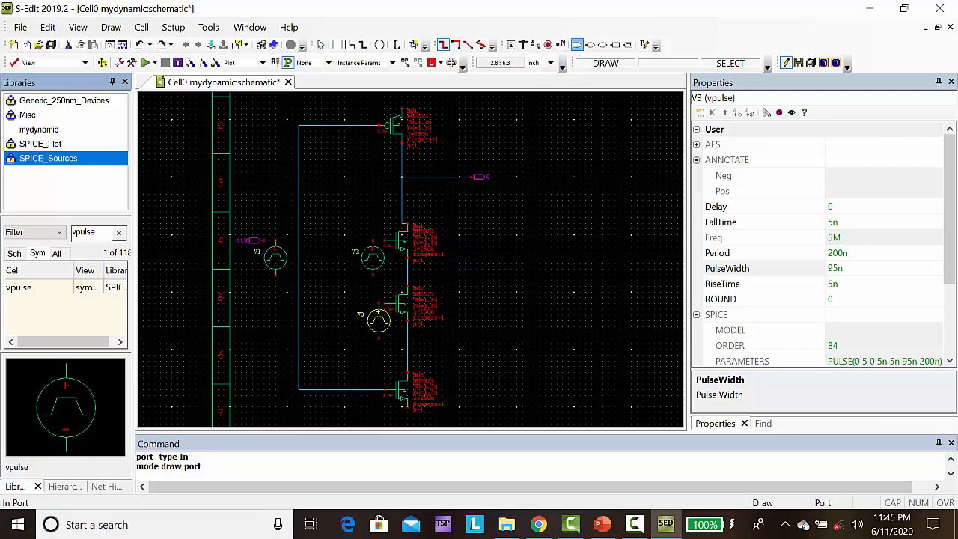
pyautogui.click(360, 241)
pyautogui.write('A')
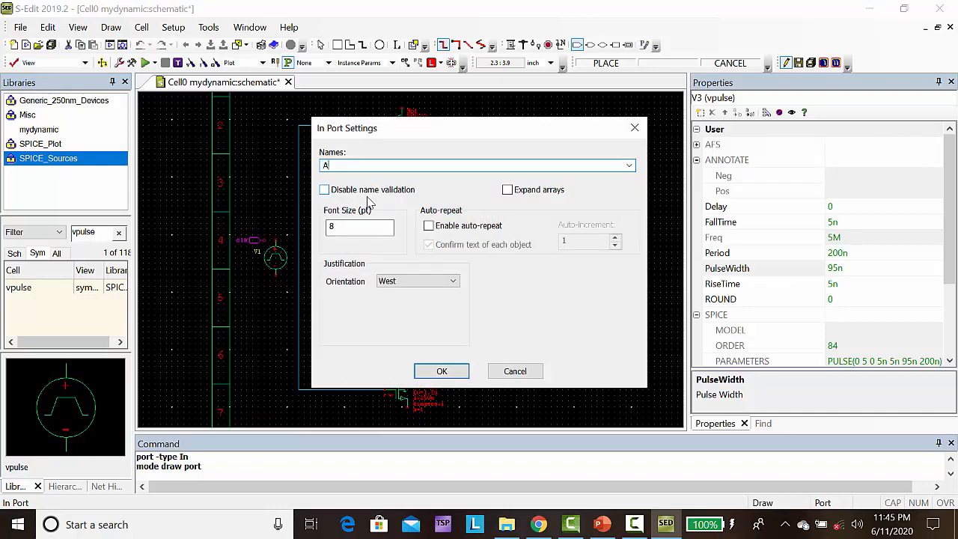
pyautogui.click(442, 371)
# Place an input port named B to the left of the middle NMOS gate.
pyautogui.click(577, 45)
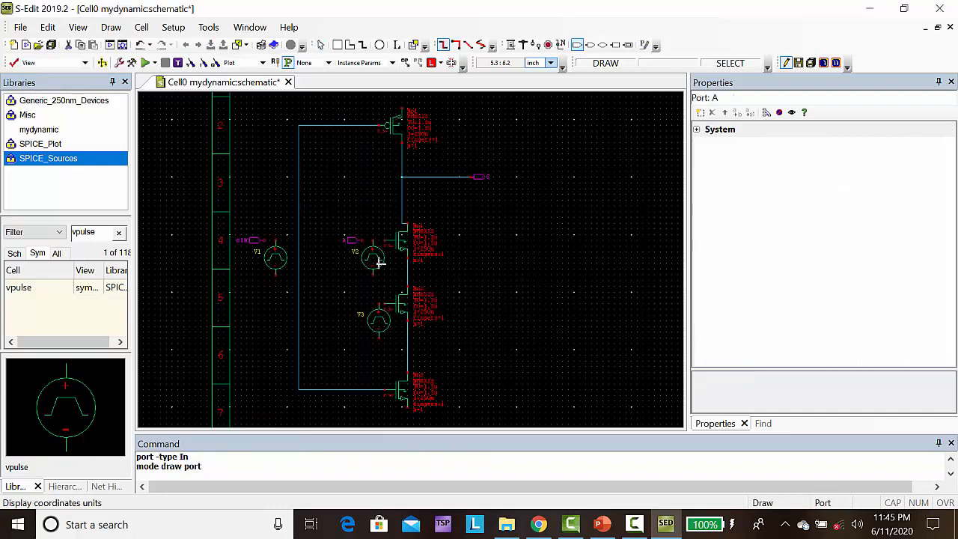
pyautogui.click(367, 303)
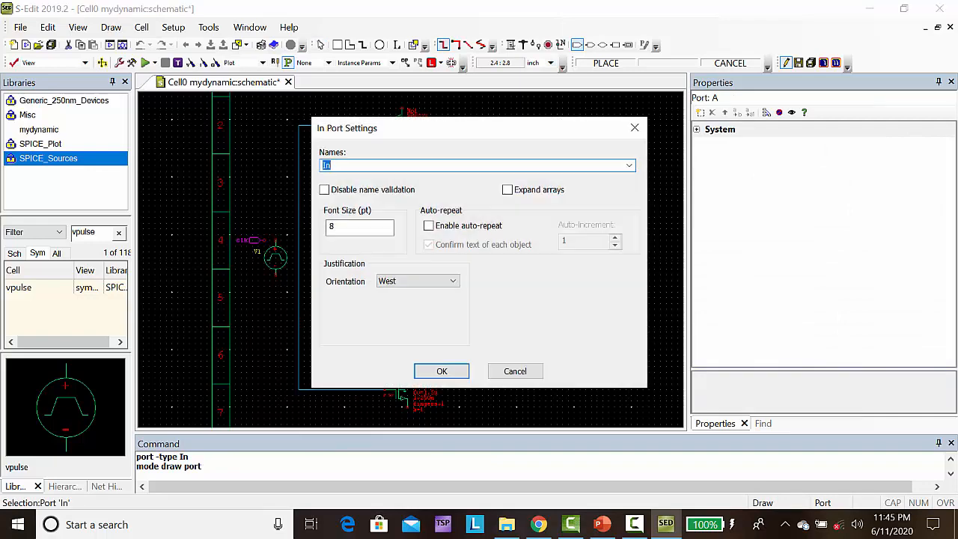
pyautogui.click(442, 371)
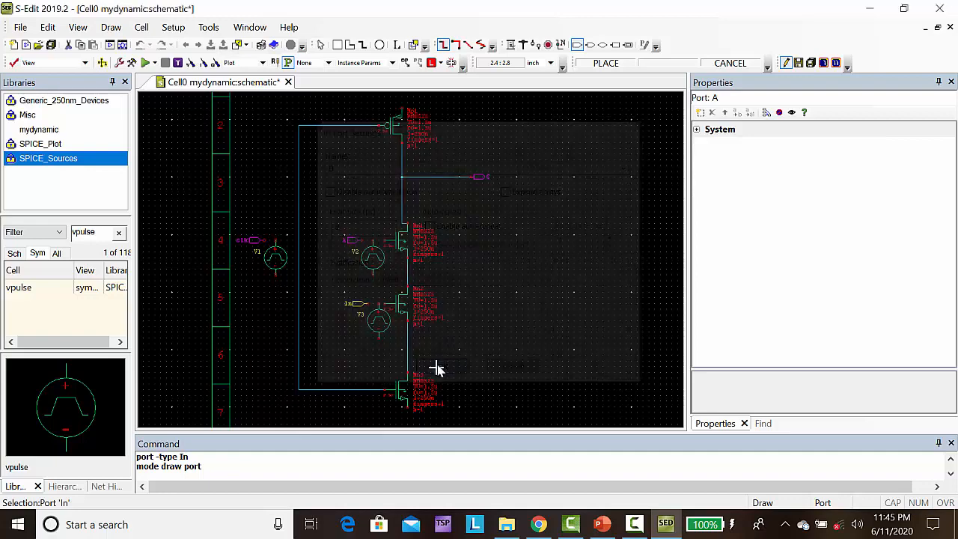
# Wire the clk port across its pulse source to the vertical wire joining the PMOS and lowest NMOS gates.
pyautogui.click(512, 45)
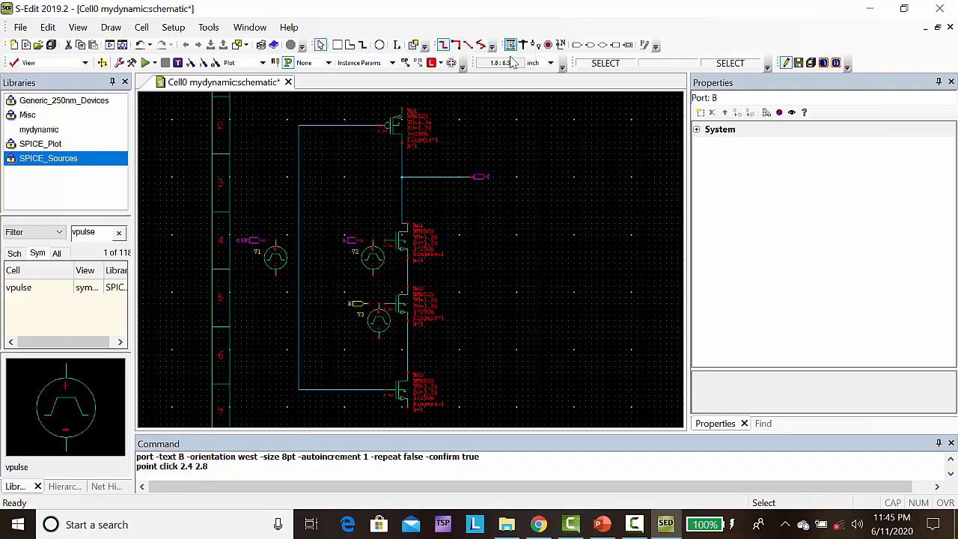
pyautogui.click(512, 45)
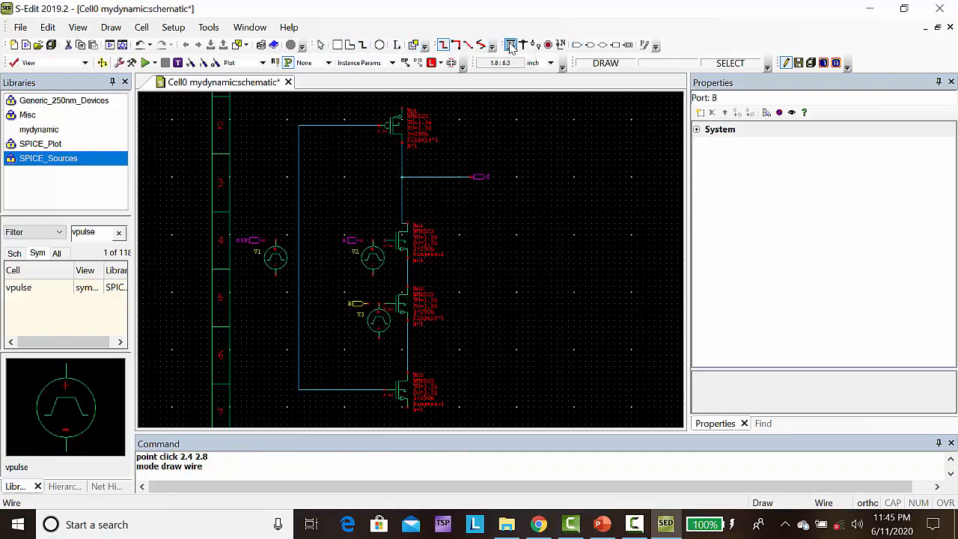
pyautogui.click(264, 240)
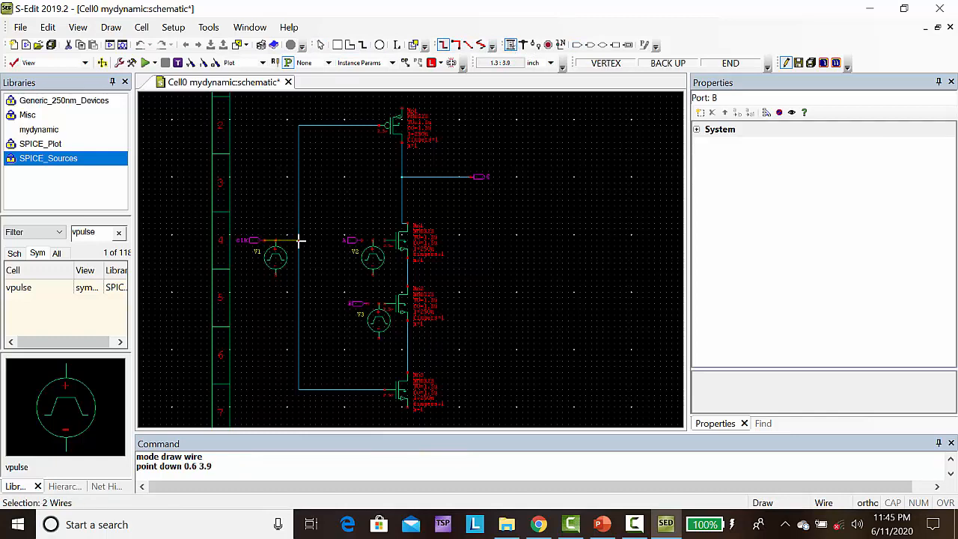
pyautogui.click(300, 240)
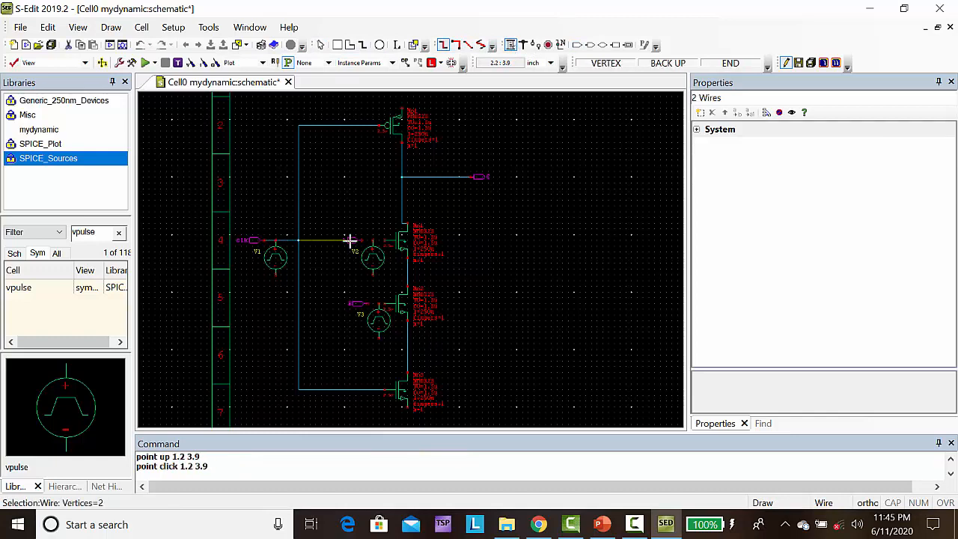
pyautogui.press('Escape')
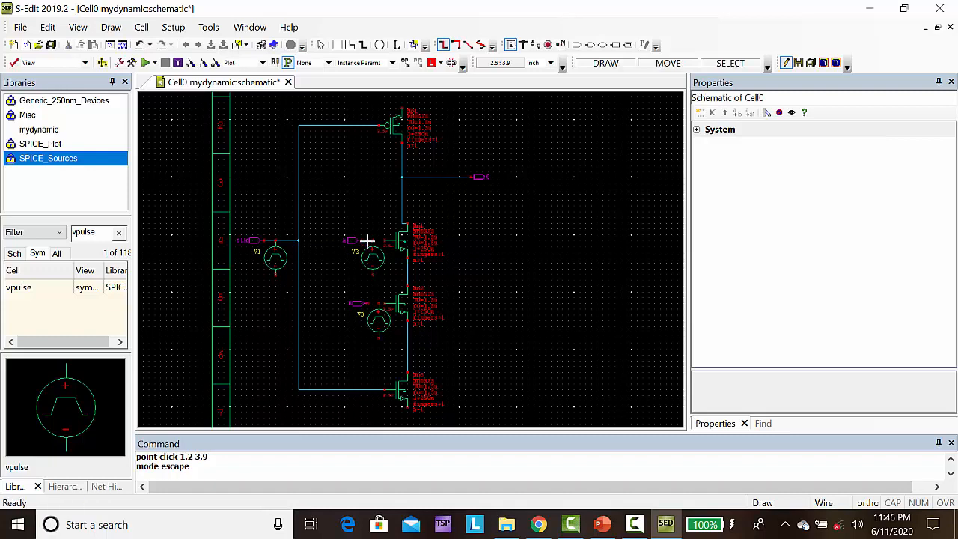
# Wire port A to the uppermost NMOS gate and port B to the middle NMOS gate, through their pulse sources.
pyautogui.click(364, 240)
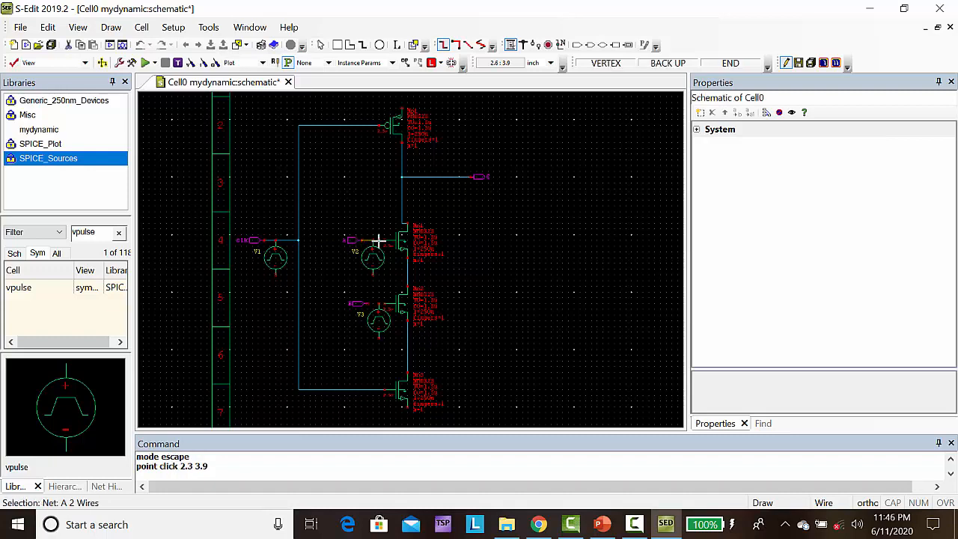
pyautogui.click(384, 240)
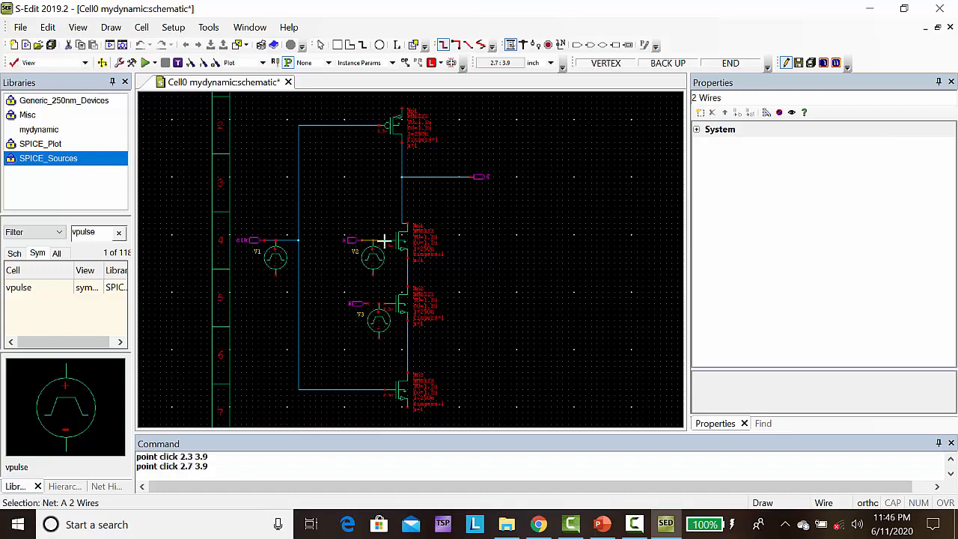
pyautogui.moveTo(367, 303); pyautogui.dragTo(391, 303)
pyautogui.click(384, 305)
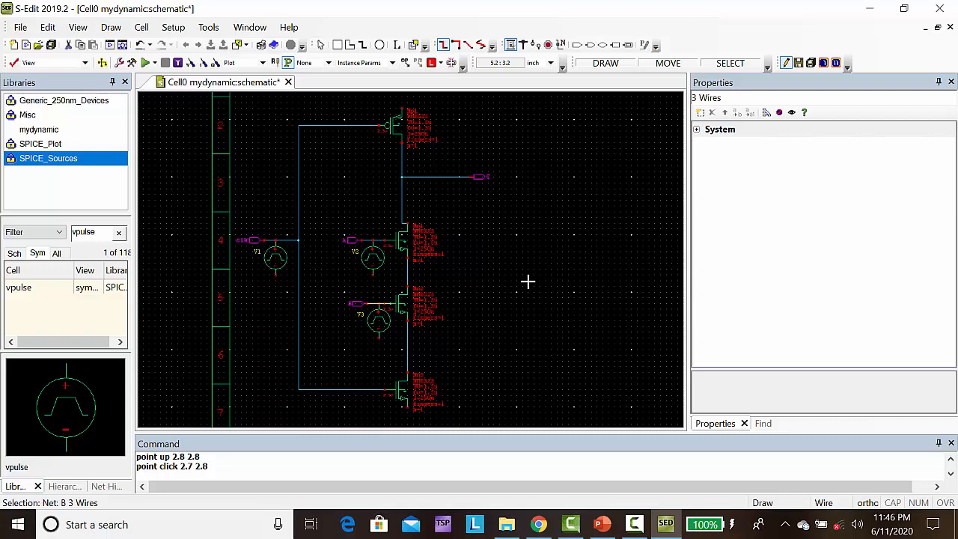
# Place a vdc source from the SPICE_Sources library in the empty area right of the PMOS.
pyautogui.doubleClick(94, 233)
pyautogui.write('vdc')
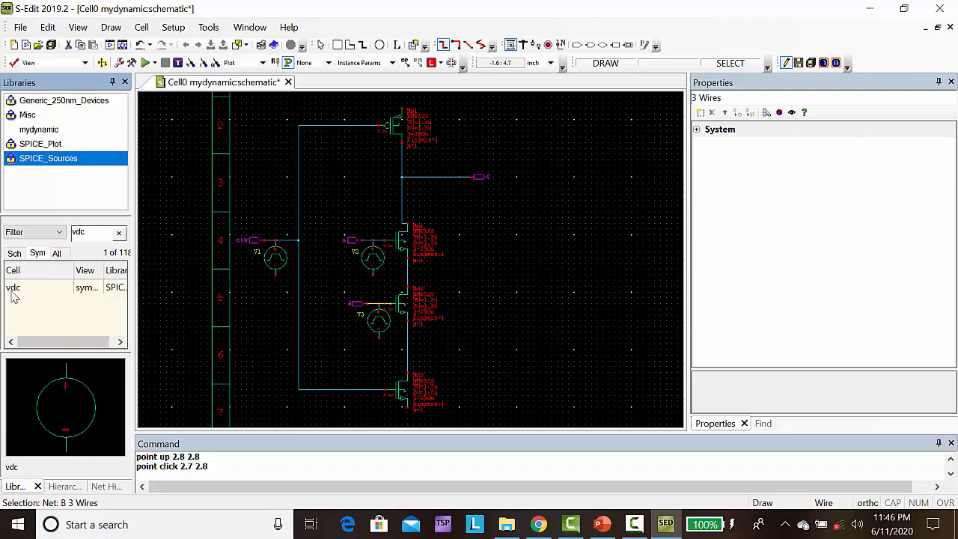
pyautogui.click(14, 292)
pyautogui.rightClick(14, 292)
pyautogui.click(51, 279)
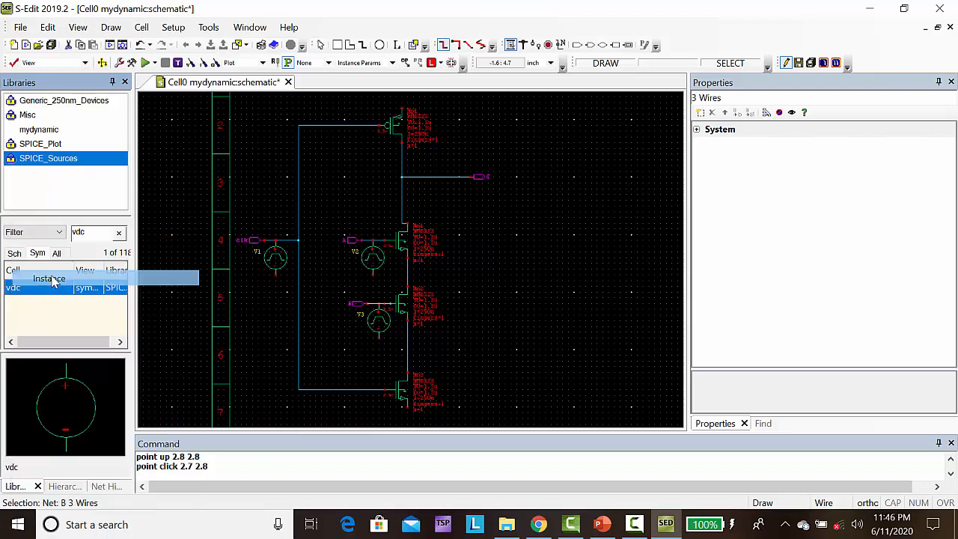
pyautogui.click(583, 171)
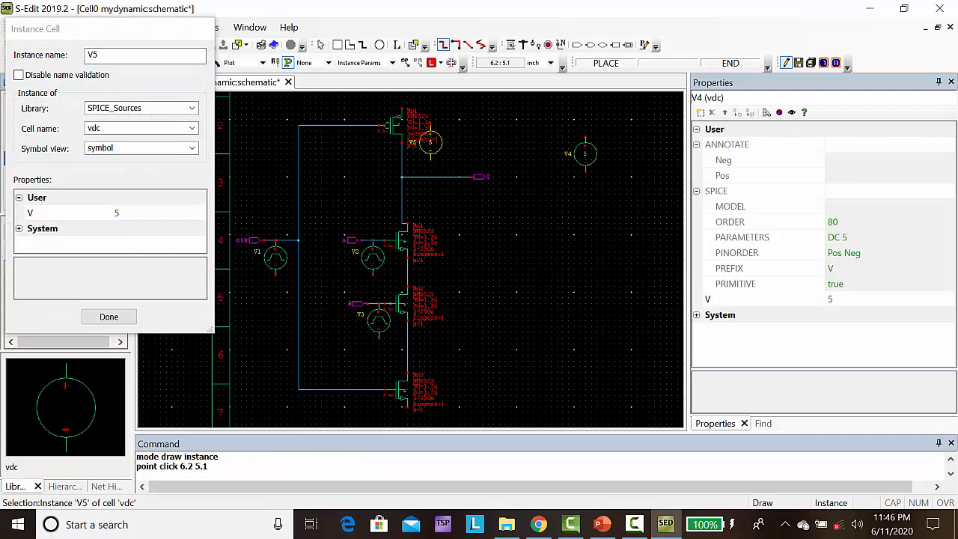
# Place Gnd symbols from the Misc library under the three pulse sources, the lowest NMOS source and the DC source.
pyautogui.click(193, 108)
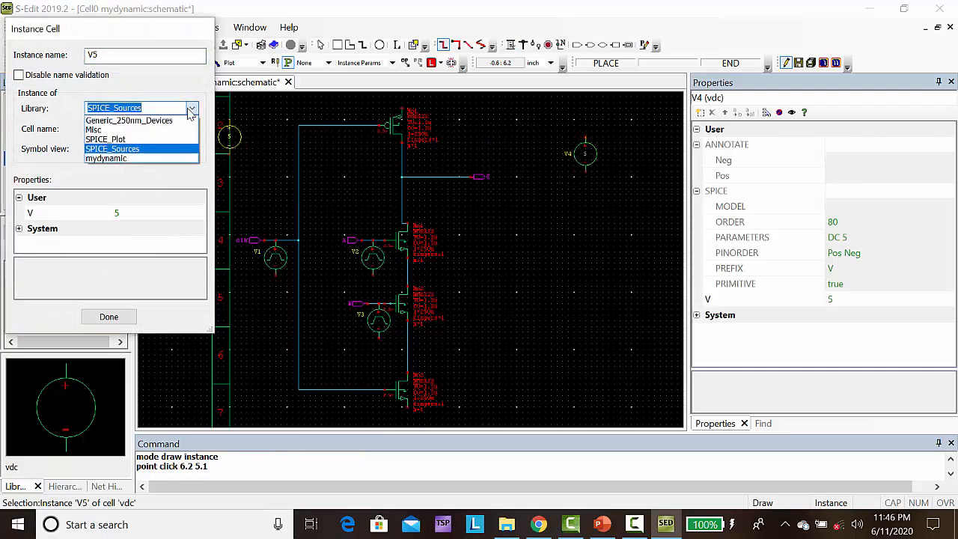
pyautogui.click(139, 130)
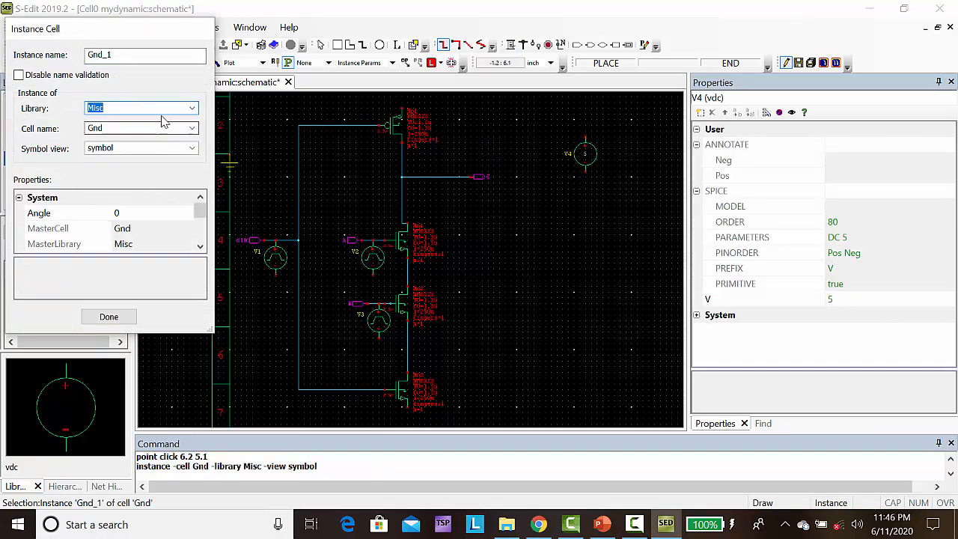
pyautogui.click(276, 271)
pyautogui.click(373, 269)
pyautogui.click(379, 334)
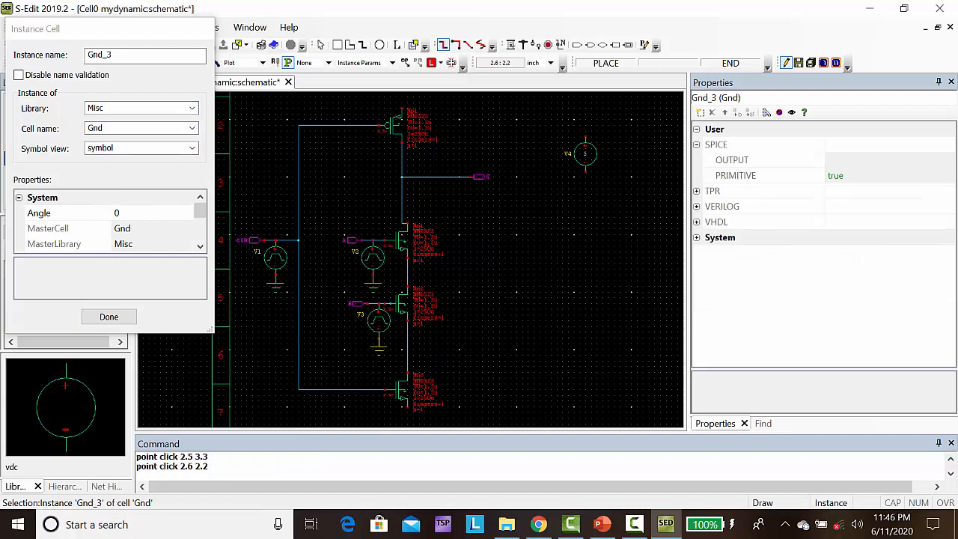
pyautogui.click(408, 408)
pyautogui.click(585, 174)
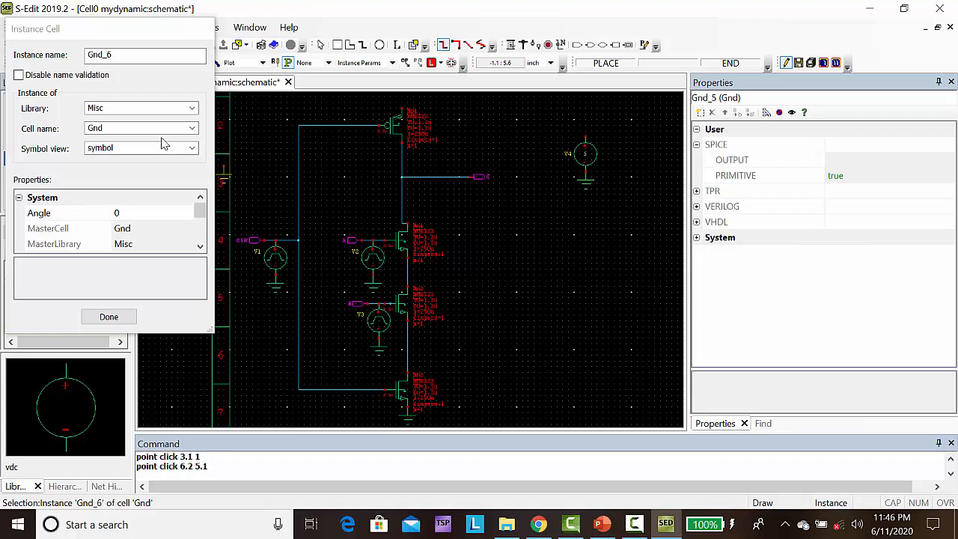
# Place Vdd symbols from the Misc library above the DC source and at the PMOS source terminal.
pyautogui.click(193, 131)
pyautogui.click(193, 131)
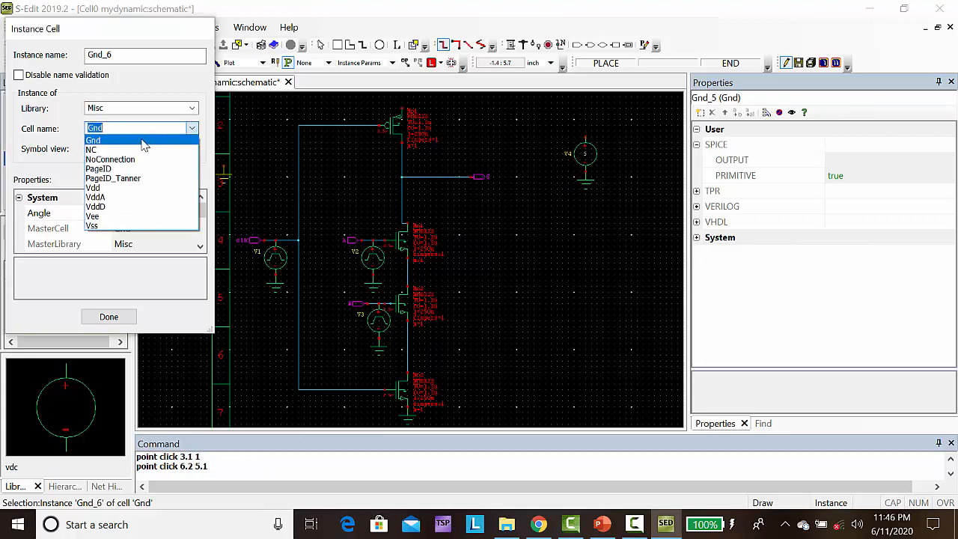
pyautogui.click(111, 188)
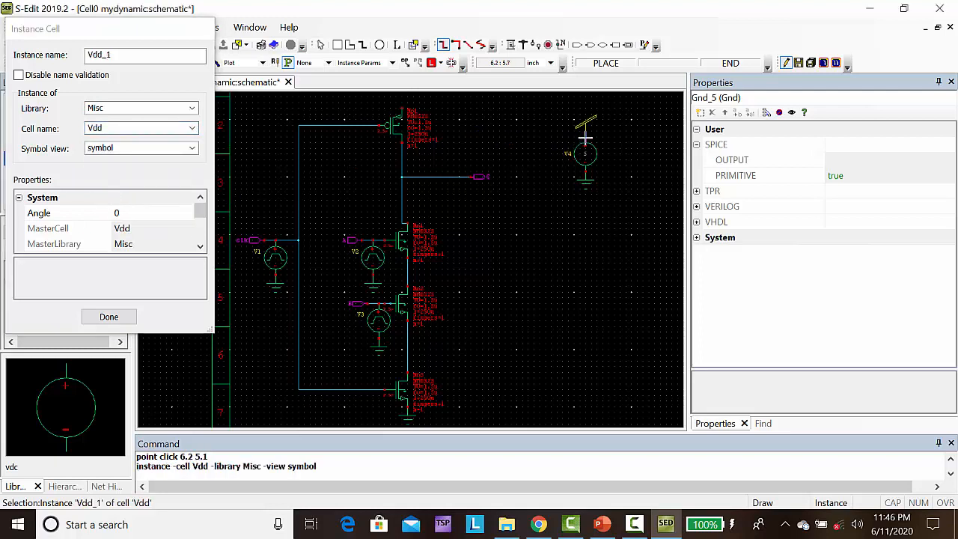
pyautogui.click(585, 137)
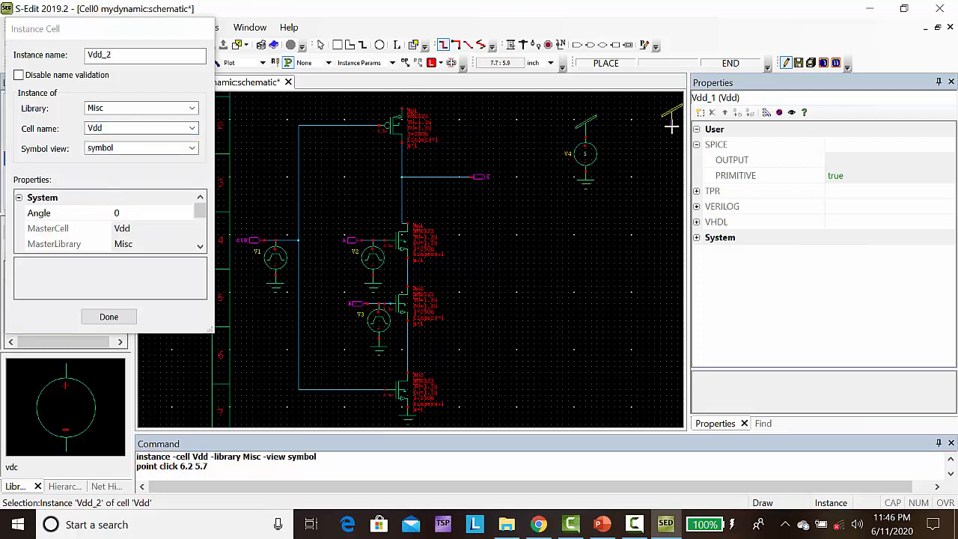
pyautogui.click(400, 110)
pyautogui.press('Escape')
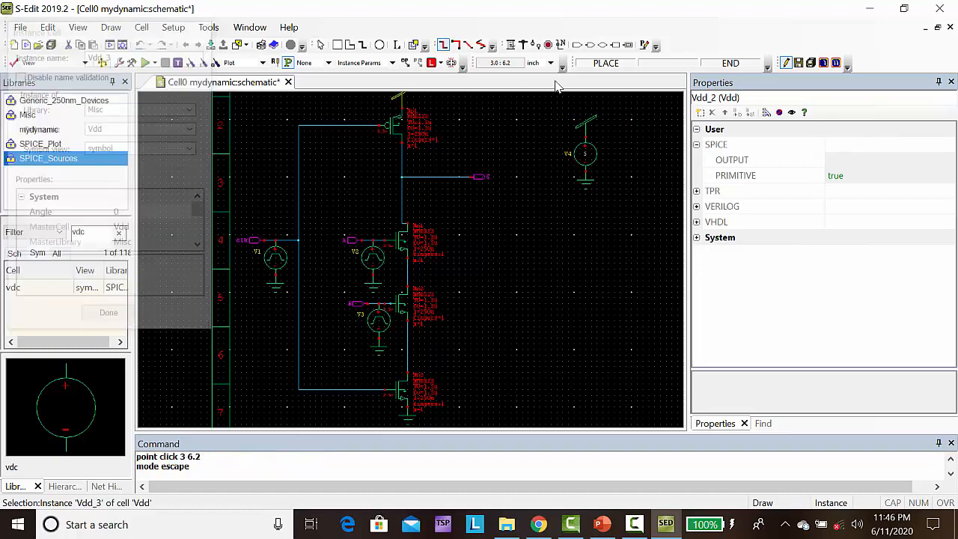
# Place a rotated V_VoltagePrint symbol from the SPICE_Plot library on the clk port's wire.
pyautogui.click(42, 145)
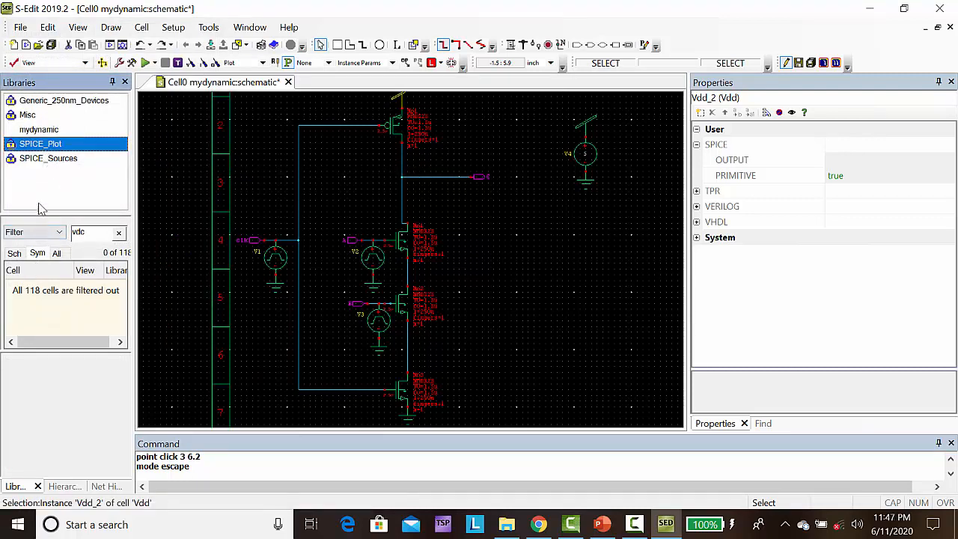
pyautogui.click(118, 233)
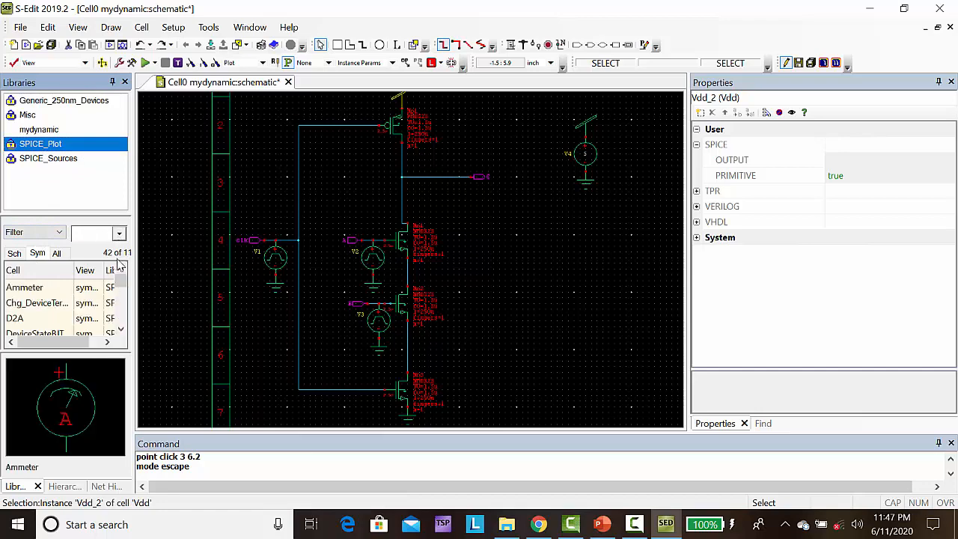
pyautogui.moveTo(118, 283); pyautogui.dragTo(121, 328)
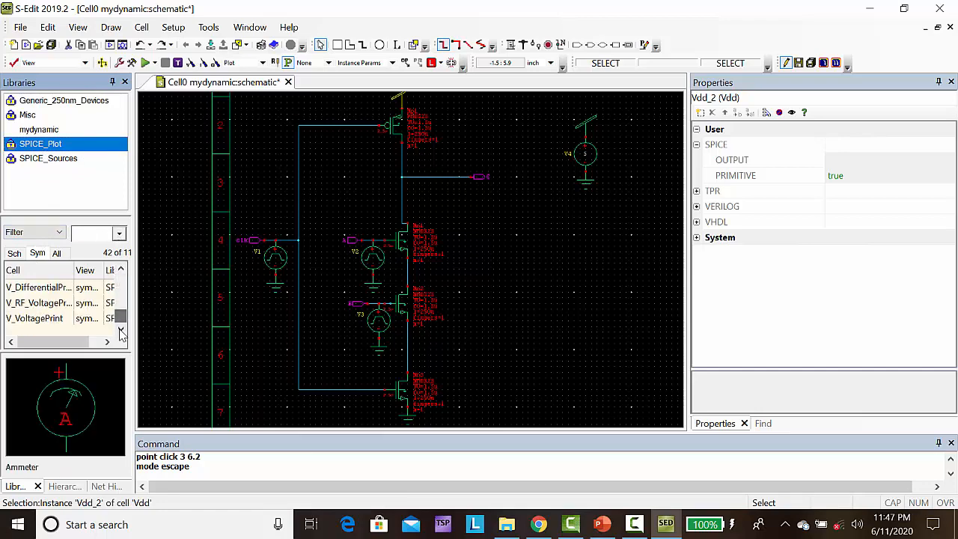
pyautogui.click(54, 322)
pyautogui.rightClick(54, 325)
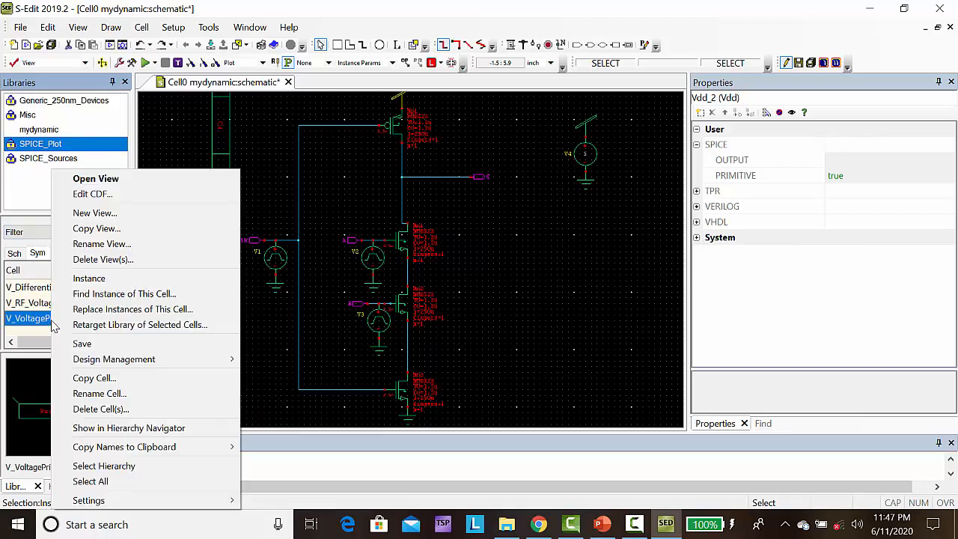
pyautogui.click(99, 281)
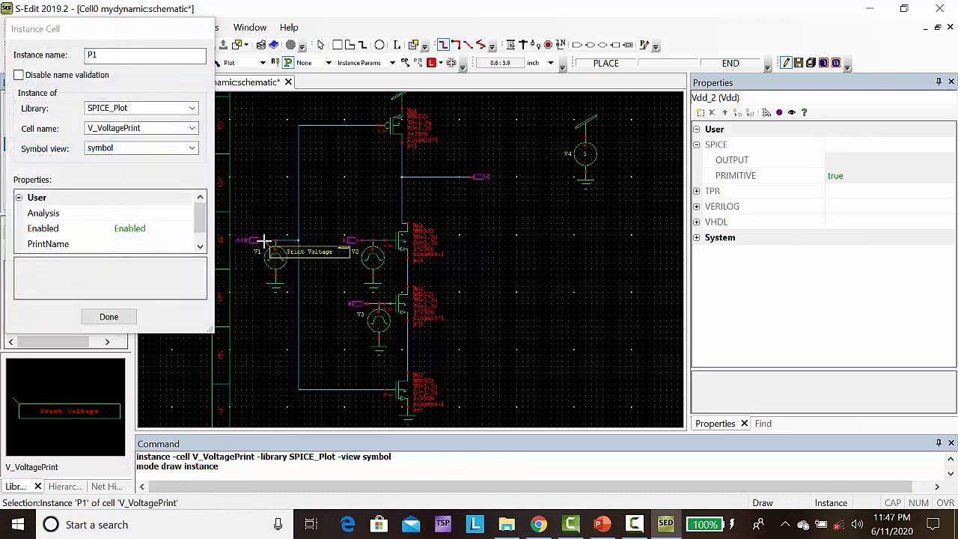
pyautogui.press('r')
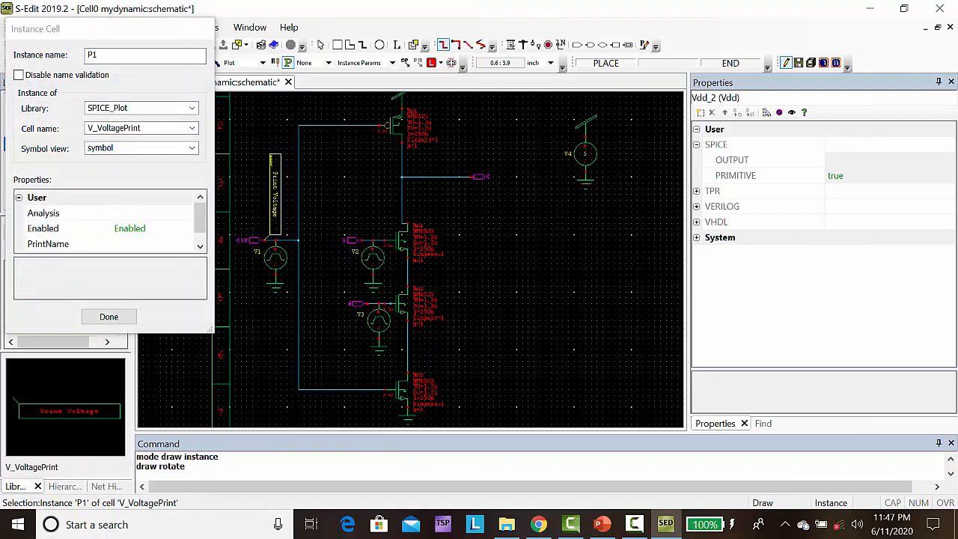
pyautogui.click(268, 241)
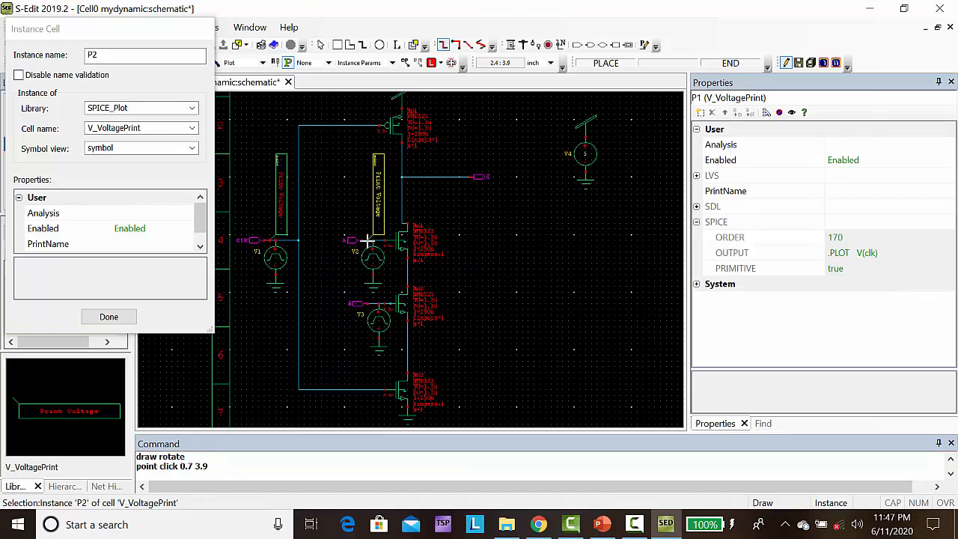
# Place V_VoltagePrint probes on the A, B and C port wires, rotating those for B and C to fit.
pyautogui.click(368, 241)
pyautogui.press('r')
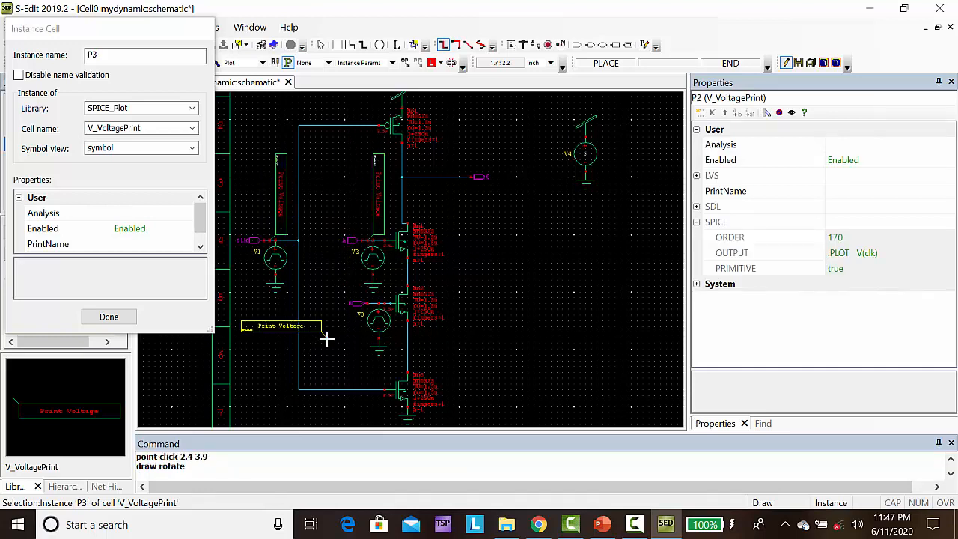
pyautogui.click(372, 303)
pyautogui.press('r')
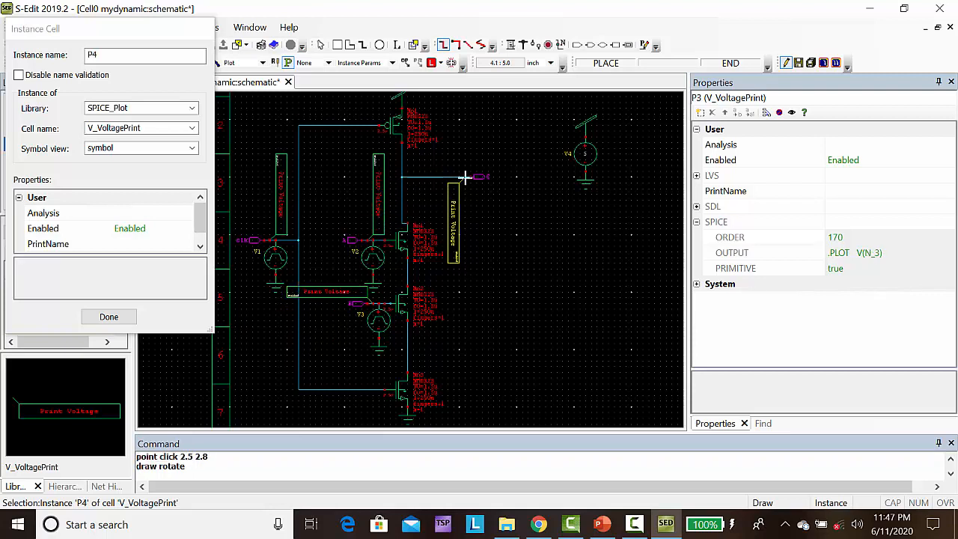
pyautogui.click(459, 178)
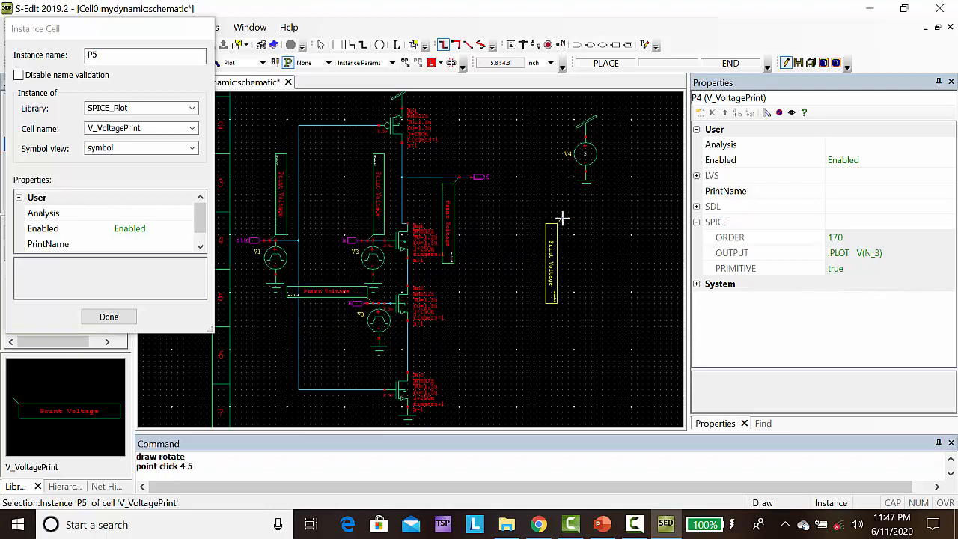
pyautogui.press('Escape')
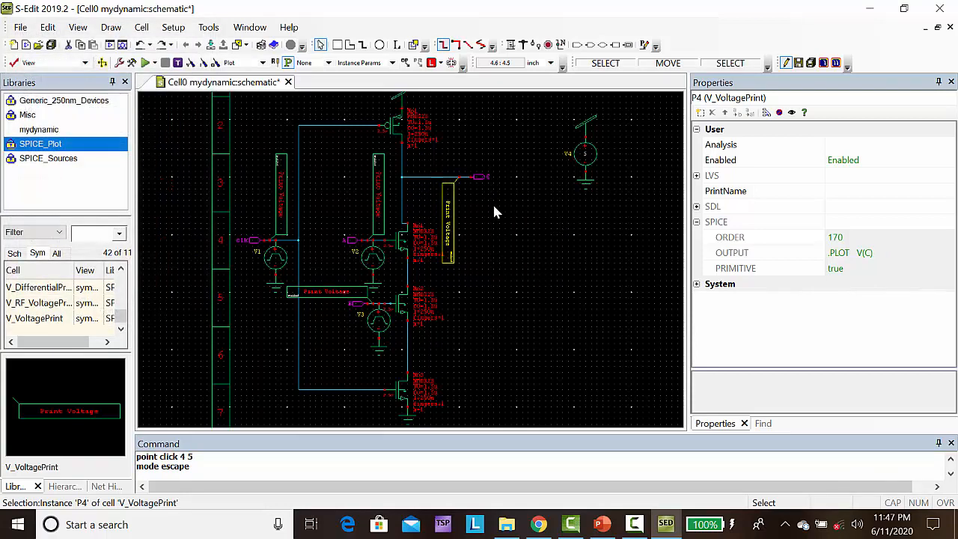
# Set the period of the pulse source on port B to 100 ns.
pyautogui.click(377, 323)
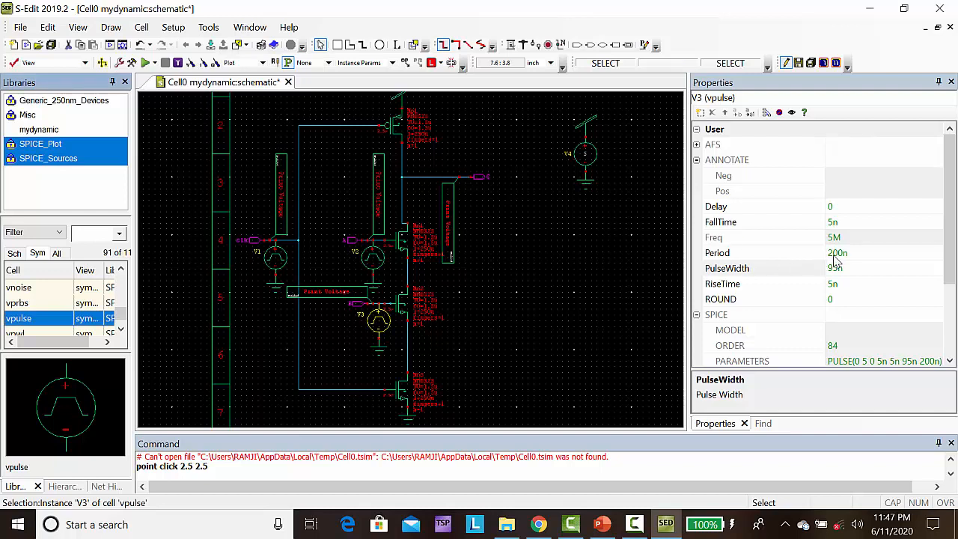
pyautogui.click(833, 253)
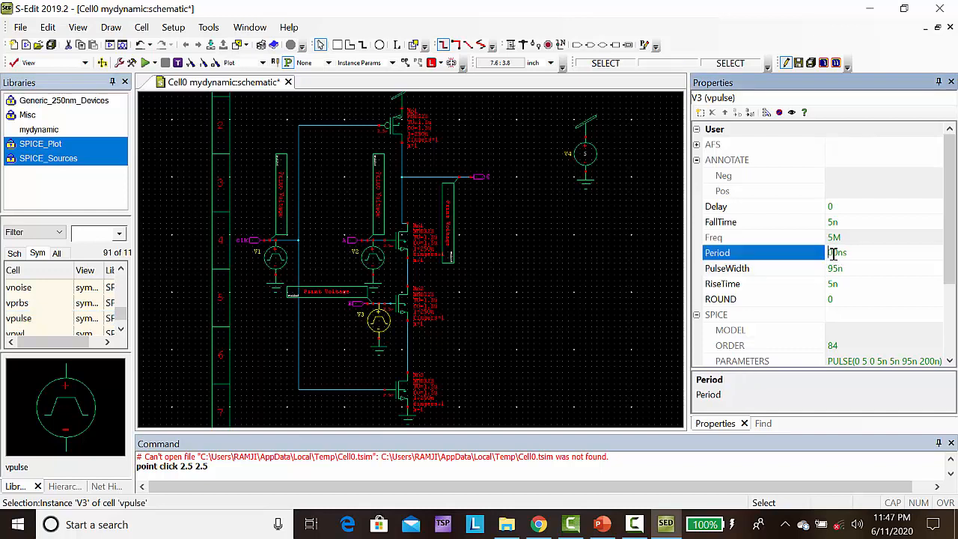
pyautogui.press('Return')
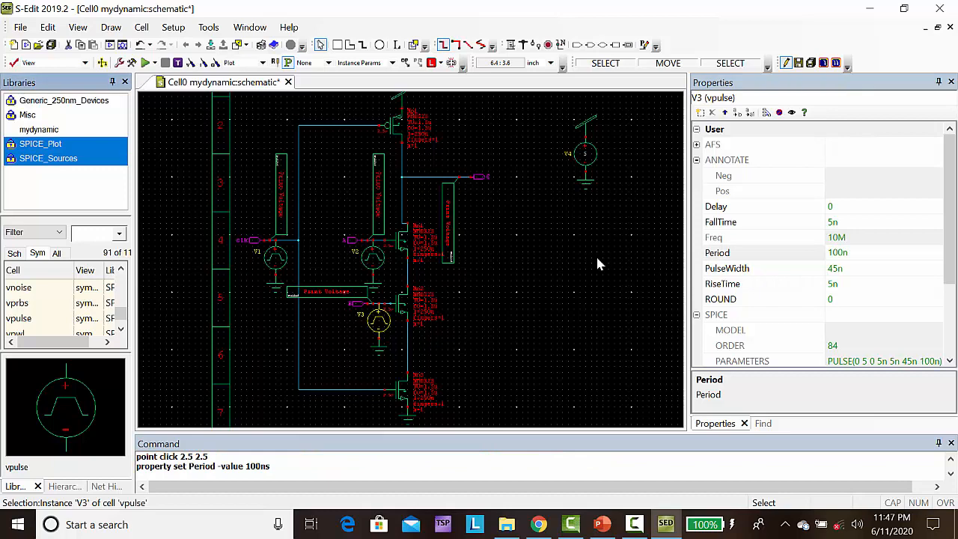
pyautogui.click(599, 260)
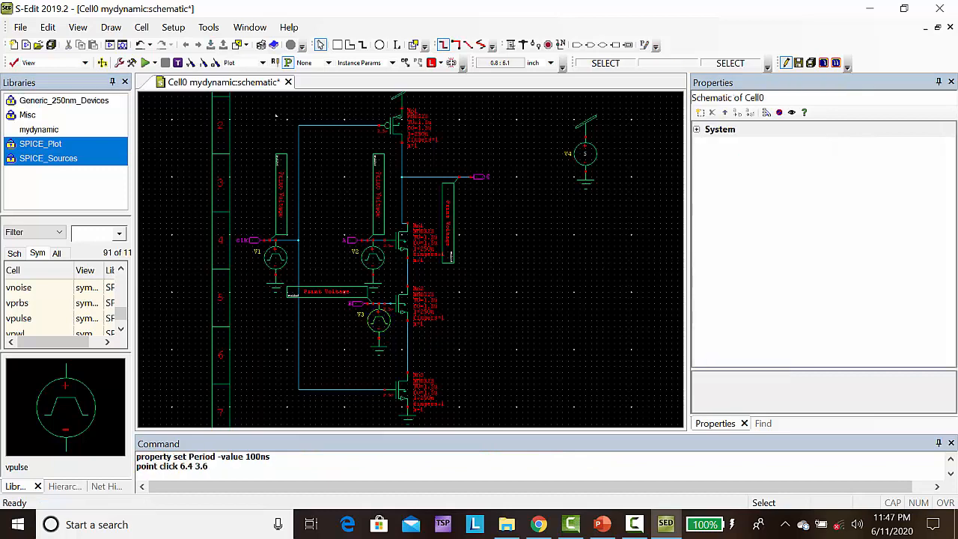
# Enable Transient/Fourier Analysis in the SPICE simulation setup with stop time 400n and maximum time step 4n.
pyautogui.click(132, 63)
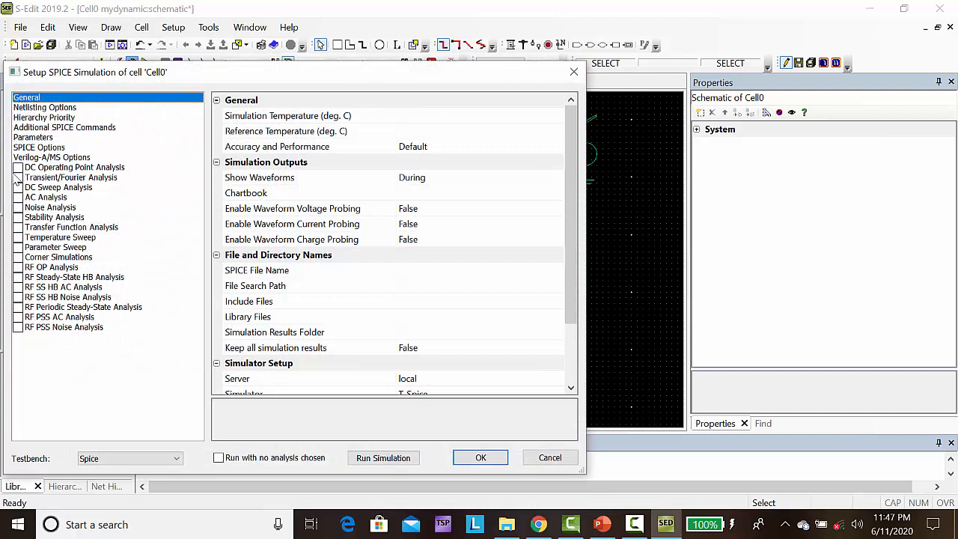
pyautogui.click(17, 177)
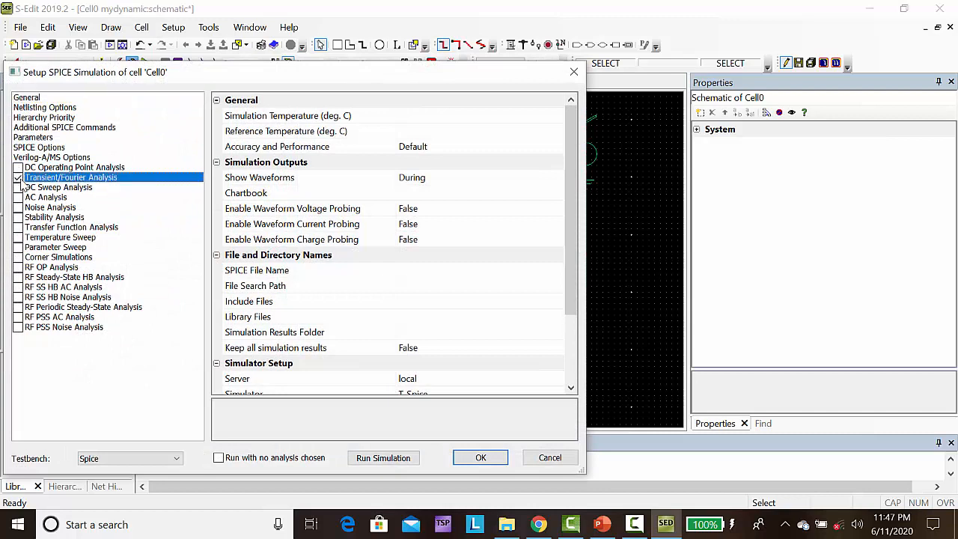
pyautogui.click(431, 115)
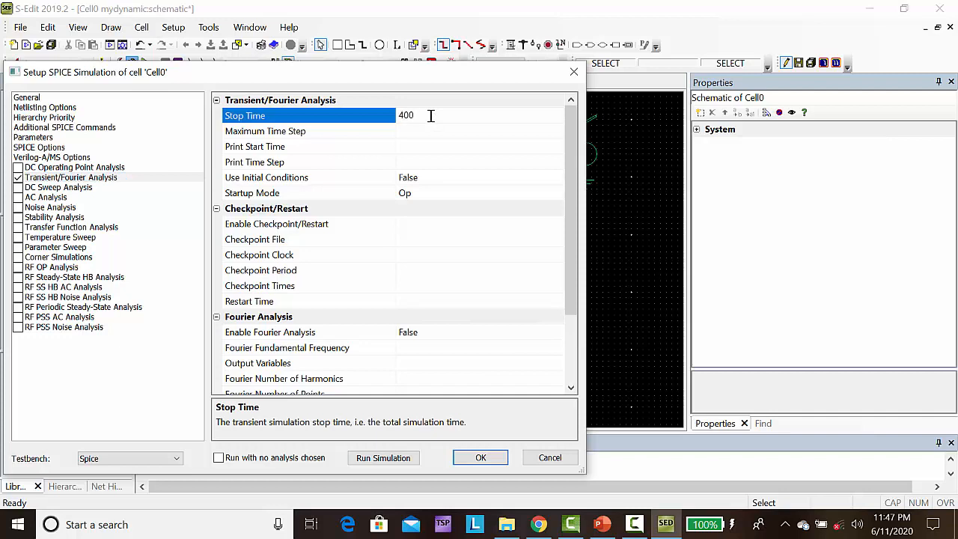
pyautogui.click(430, 138)
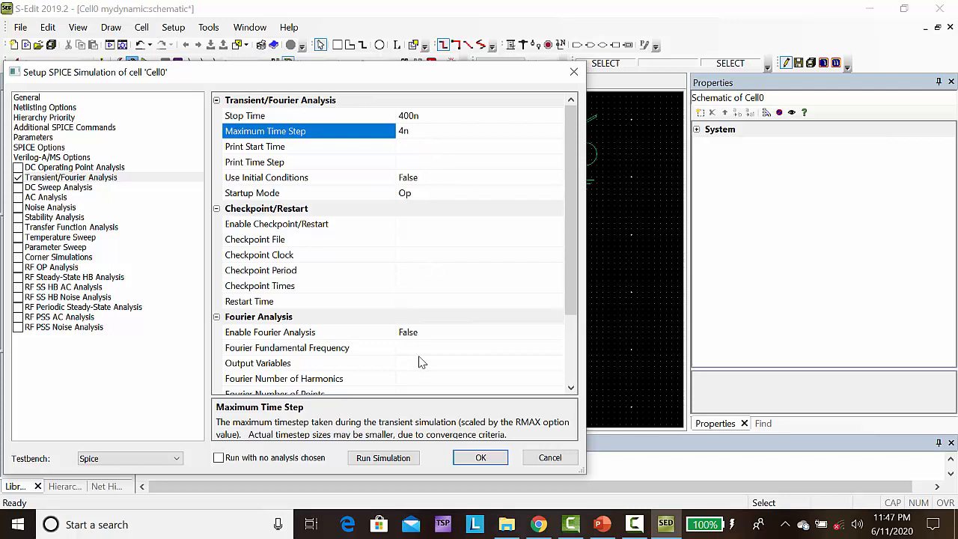
# Add Generic_250nm.lib from the Generic_250nm Models folder as the simulation's library file.
pyautogui.click(37, 98)
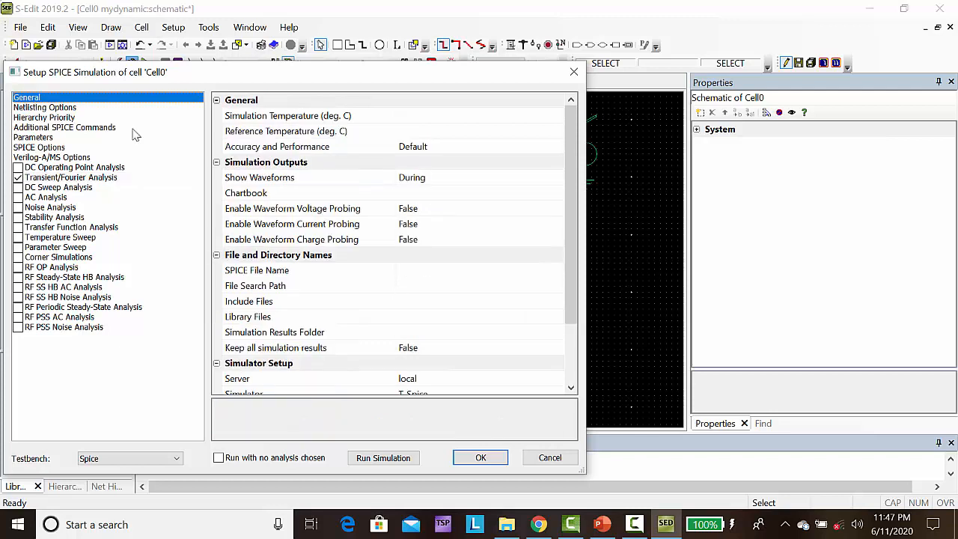
pyautogui.click(452, 301)
pyautogui.click(486, 321)
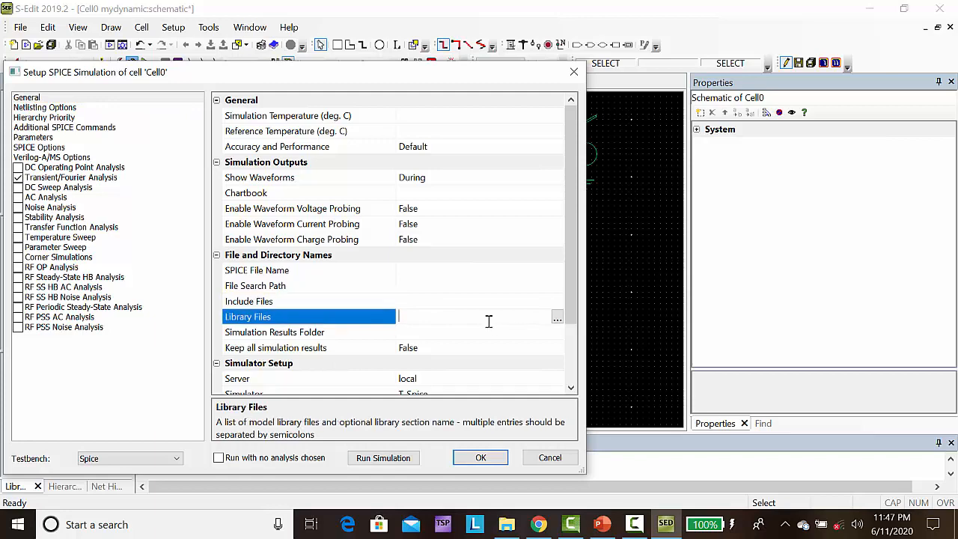
pyautogui.click(558, 320)
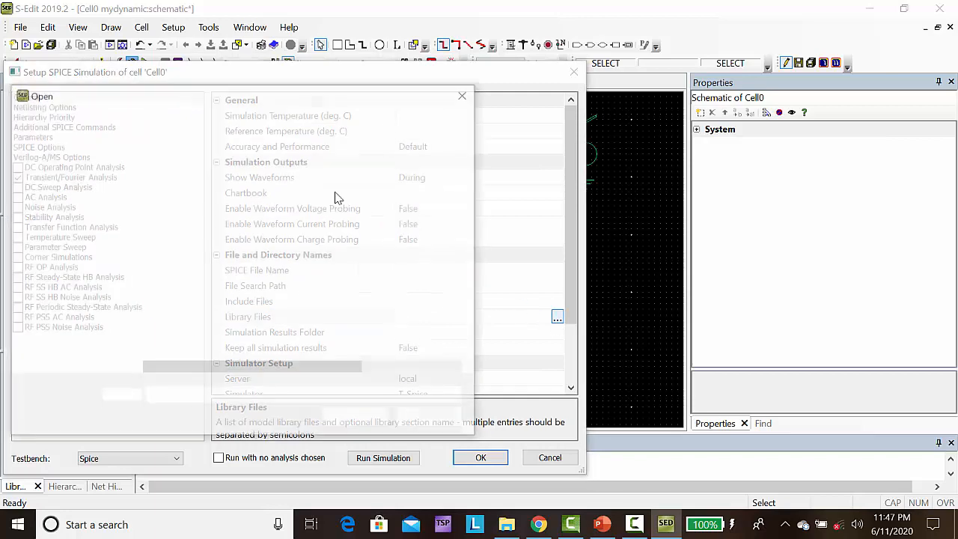
pyautogui.click(206, 211)
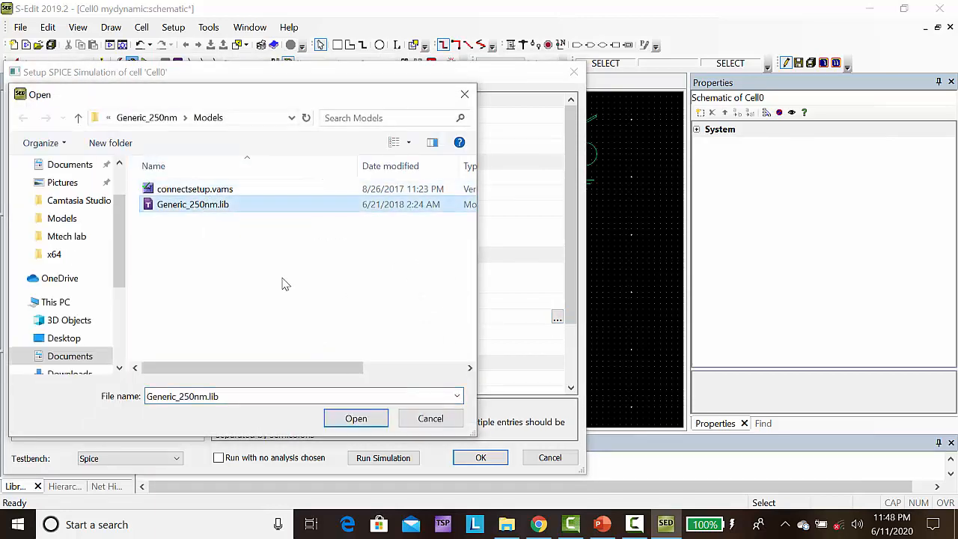
pyautogui.click(350, 418)
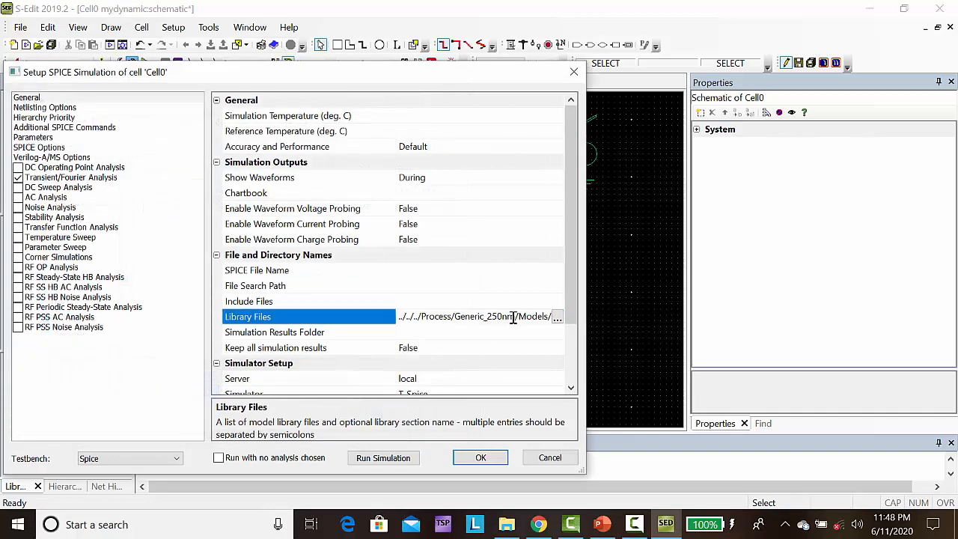
# Append the section name tt after Generic_250nm.lib in the library file entry and accept the simulation setup.
pyautogui.press('Right')
pyautogui.press('Right')
pyautogui.press('Right')
pyautogui.press('Right')
pyautogui.press('Right')
pyautogui.press('Right')
pyautogui.press('Right')
pyautogui.press('Right')
pyautogui.press('Right')
pyautogui.press('Right')
pyautogui.press('Right')
pyautogui.press('Right')
pyautogui.press('Right')
pyautogui.press('Right')
pyautogui.press('Right')
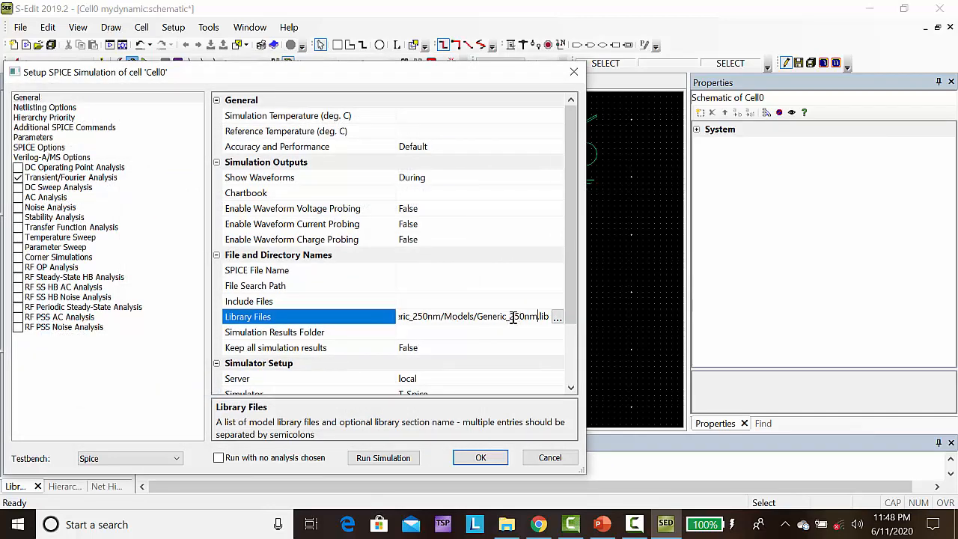
pyautogui.press('Right')
pyautogui.press('Right')
pyautogui.press('Right')
pyautogui.press('Right')
pyautogui.press('Right')
pyautogui.write('tt')
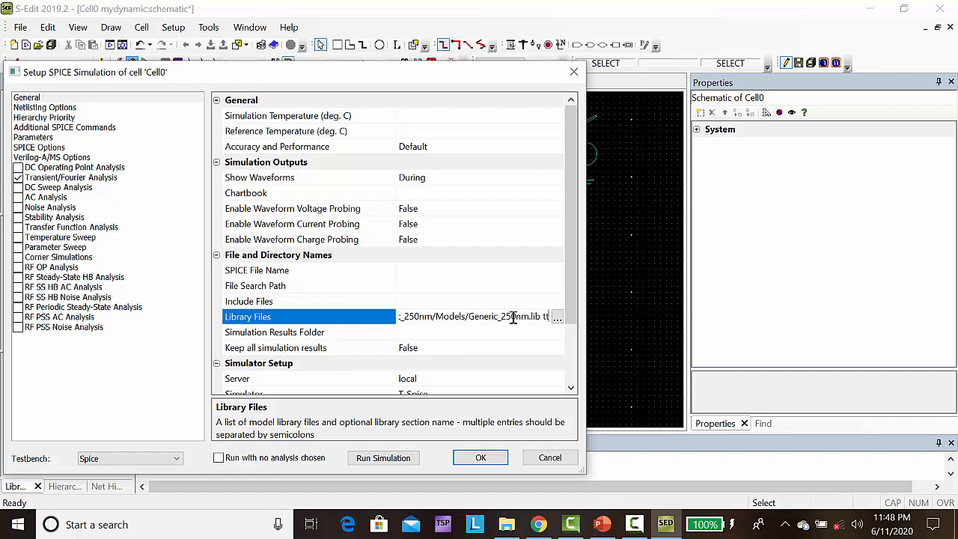
pyautogui.click(476, 456)
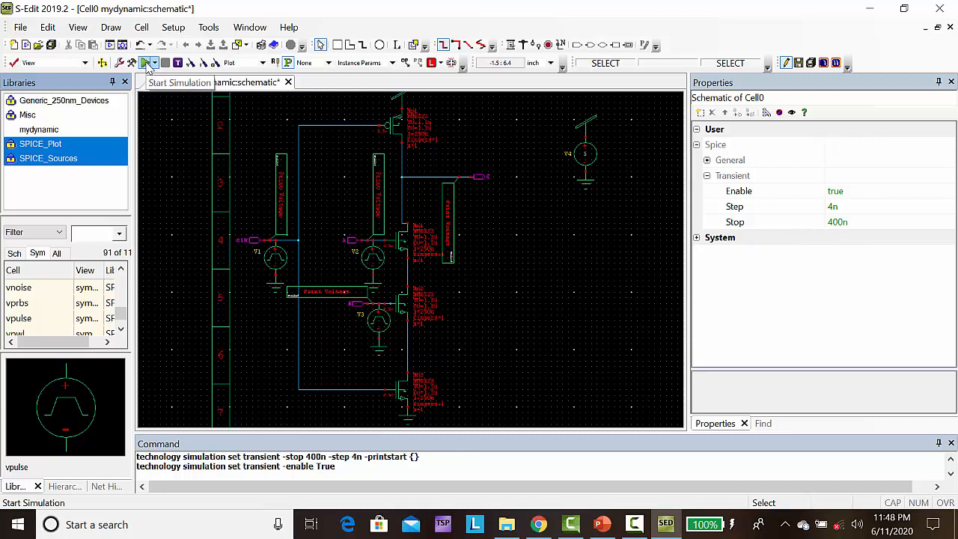
# Run the simulation and split the A, B, C and clk waveforms into separate charts.
pyautogui.click(145, 62)
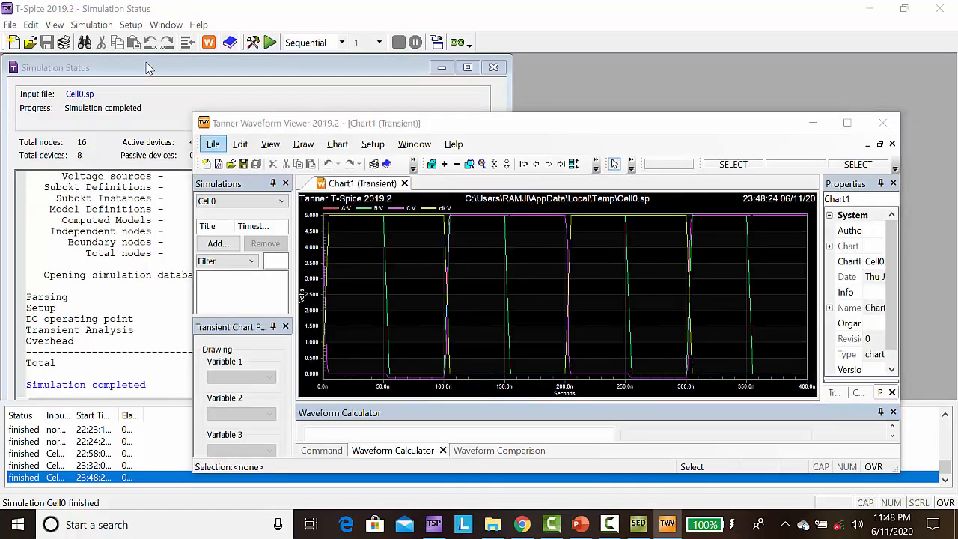
pyautogui.click(573, 164)
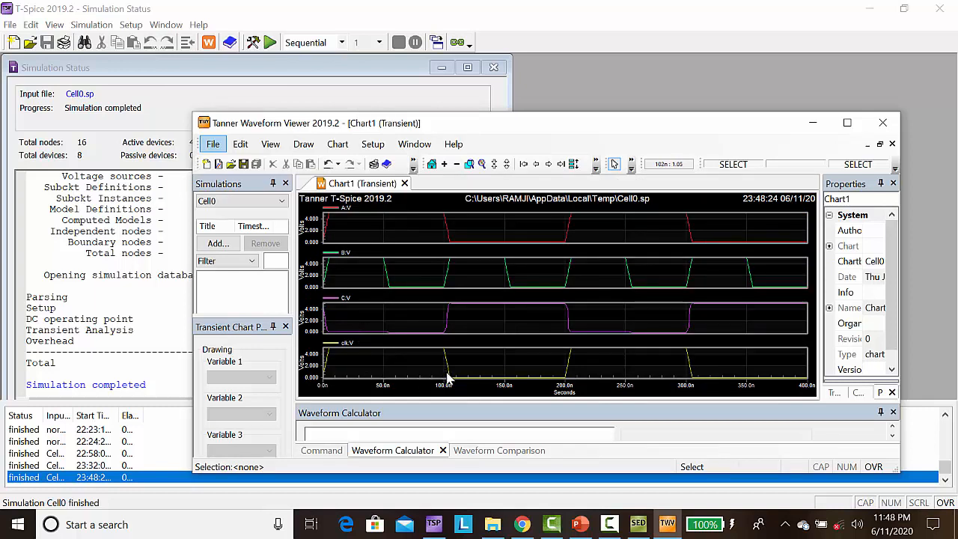
pyautogui.moveTo(450, 380)
# Switch to S-Edit and set the period of the clk pulse source V1 to 100ns.
pyautogui.click(641, 527)
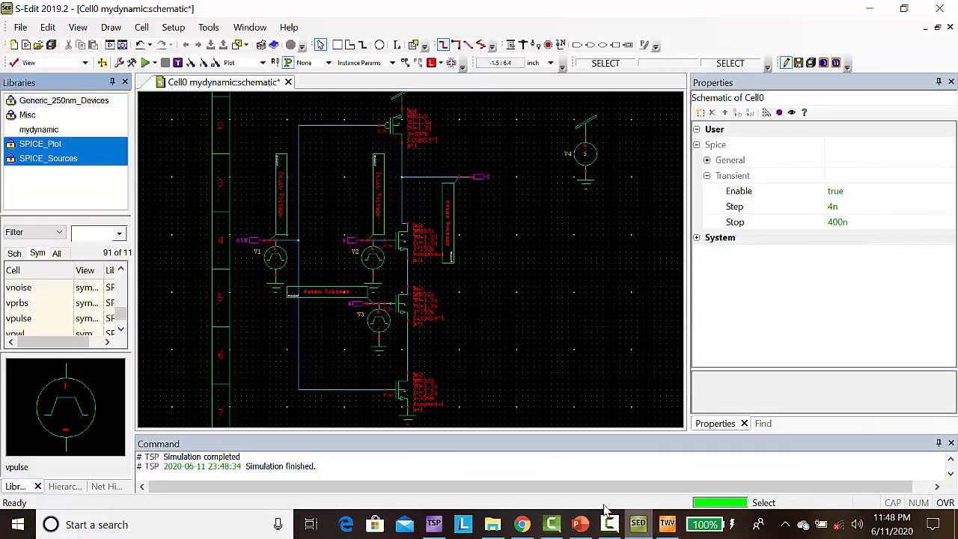
pyautogui.click(275, 259)
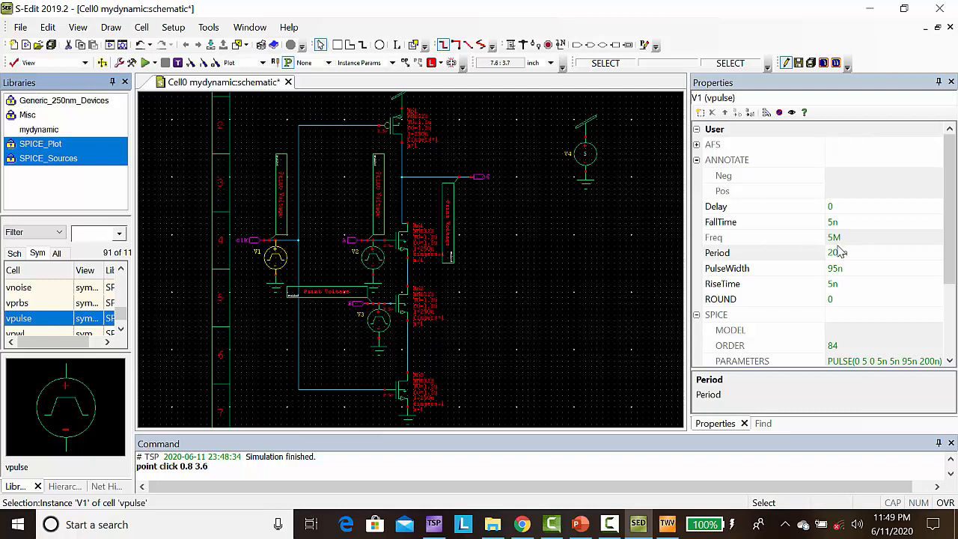
pyautogui.click(837, 255)
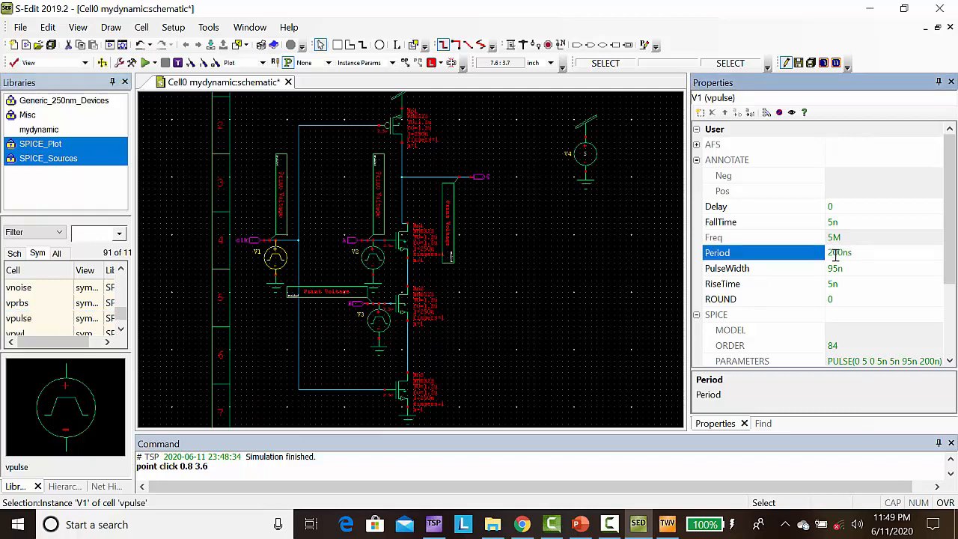
pyautogui.press('BackSpace')
pyautogui.write('1')
# Set the delay of the clk pulse source V1 to 45ns.
pyautogui.click(834, 213)
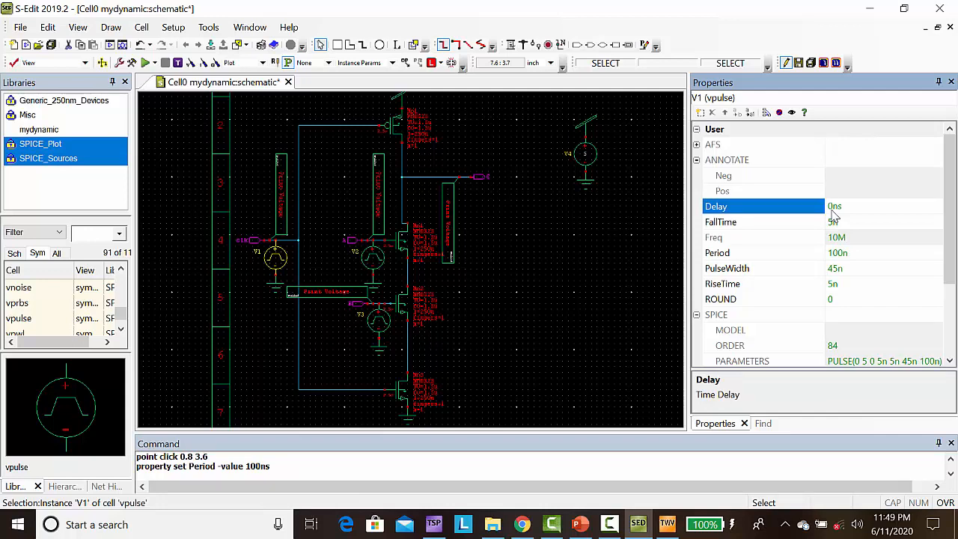
pyautogui.moveTo(832, 210); pyautogui.dragTo(922, 245)
pyautogui.click(892, 212)
pyautogui.press('BackSpace')
pyautogui.write('45ns')
# Rerun the simulation, split the waveforms into separate charts and maximize the Waveform Viewer.
pyautogui.click(145, 63)
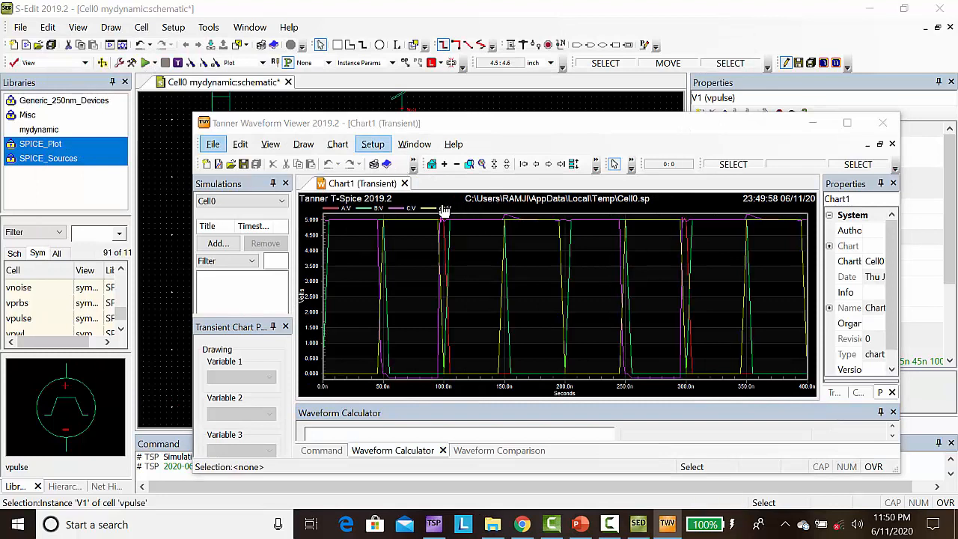
pyautogui.click(574, 164)
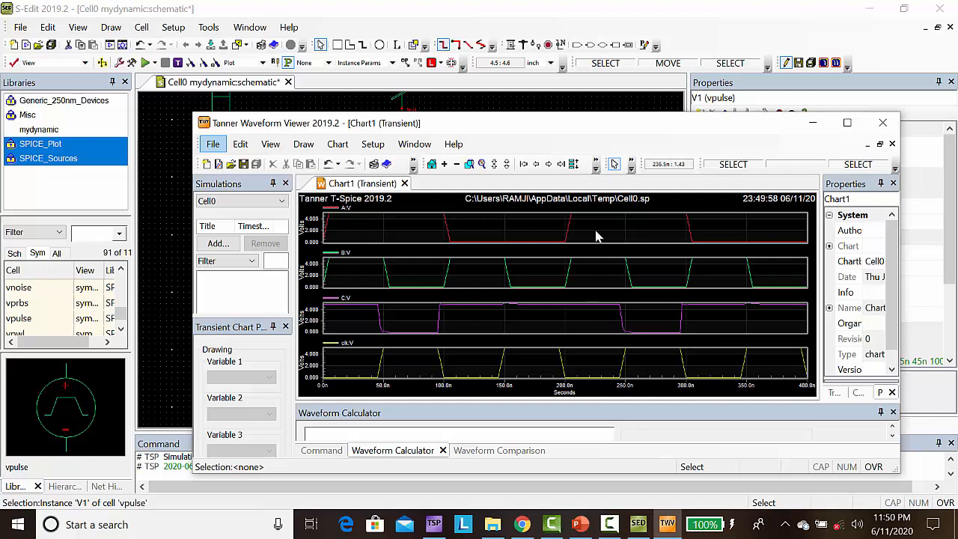
pyautogui.click(848, 124)
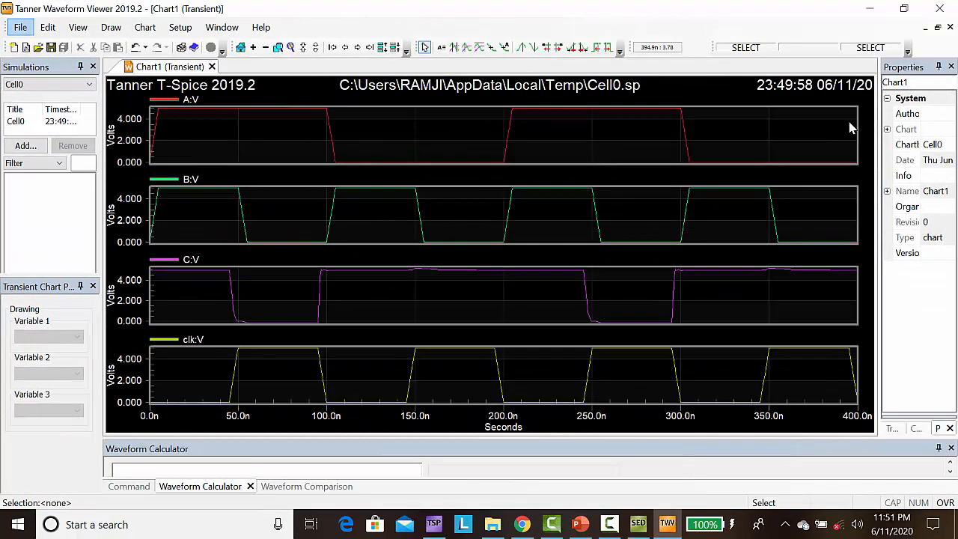
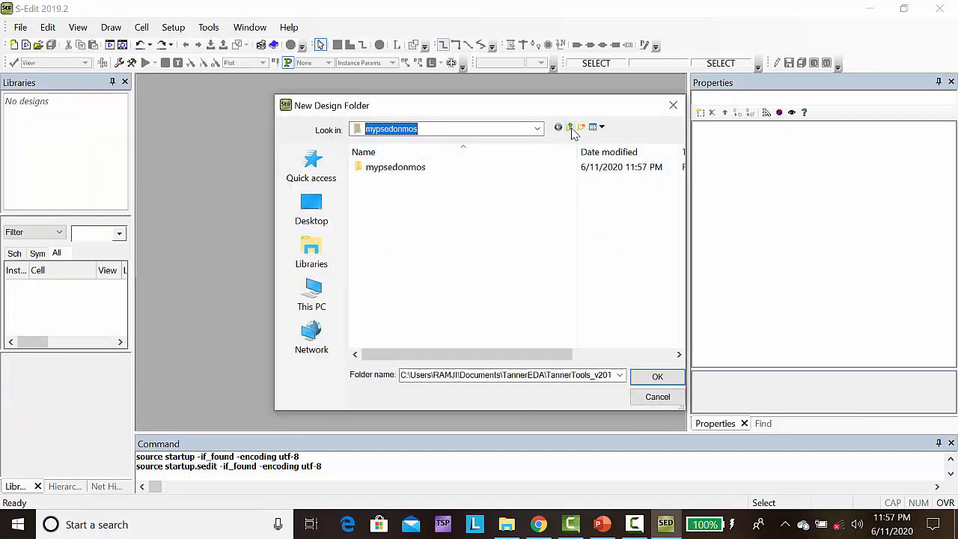
# Create a folder named mypseudonmos1 in Mtech lab and create the new library mypseudonmos1 in it.
pyautogui.click(571, 128)
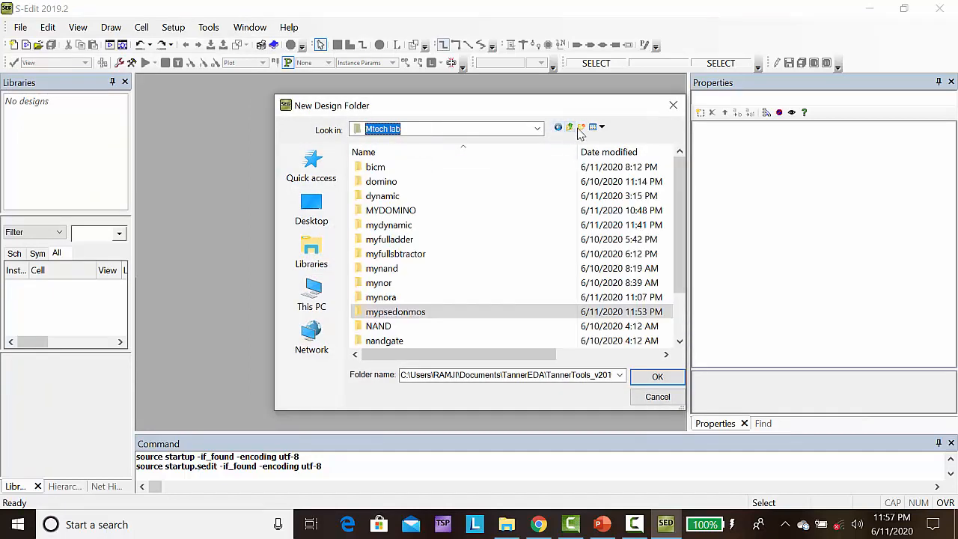
pyautogui.click(581, 129)
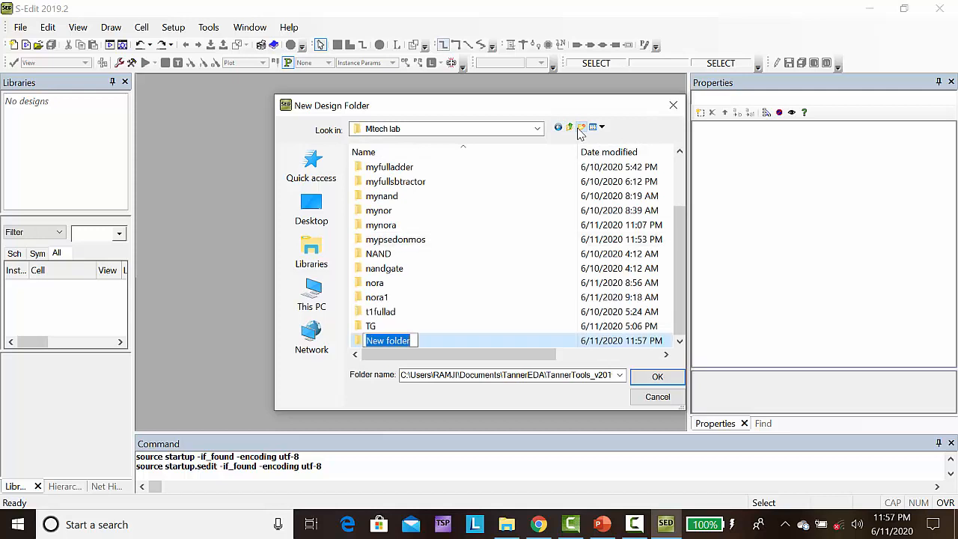
pyautogui.write('myp')
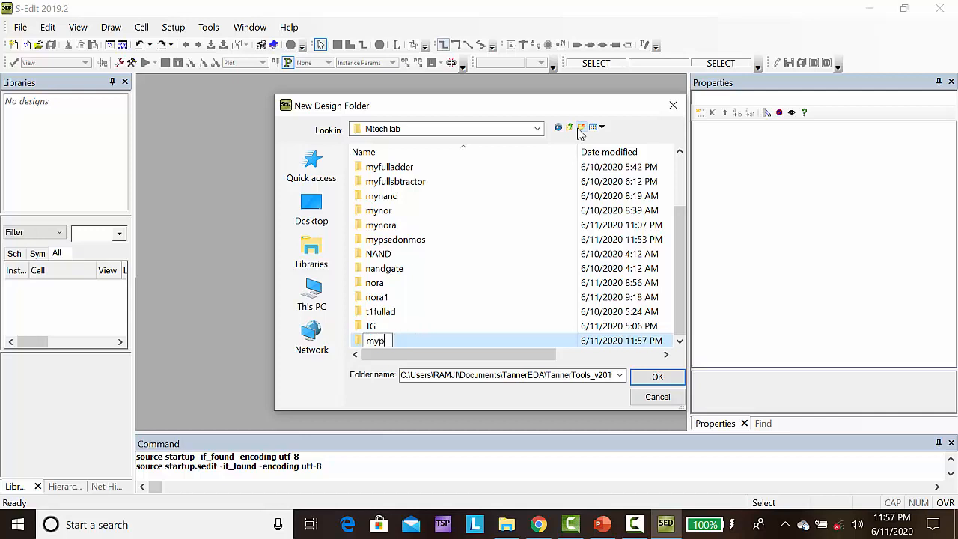
pyautogui.write('seudonmos')
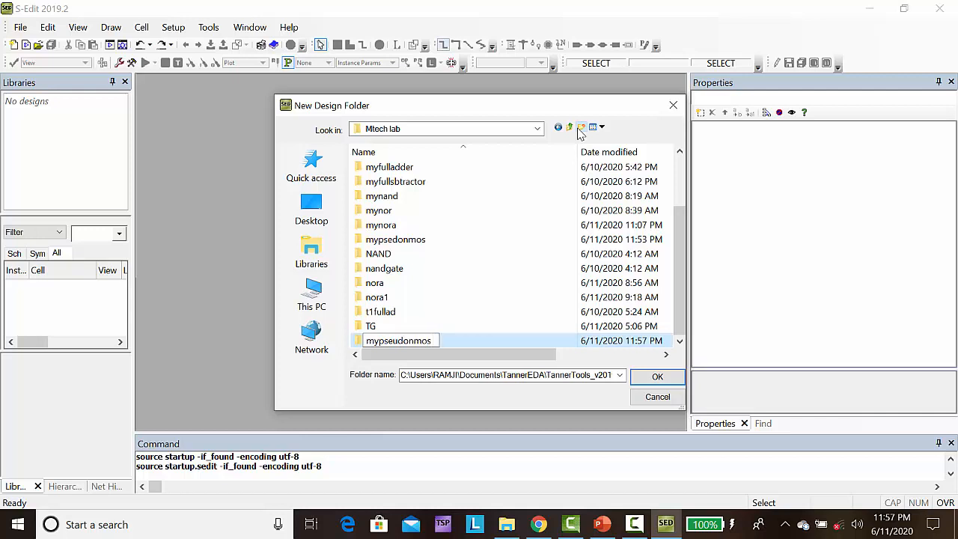
pyautogui.write('1')
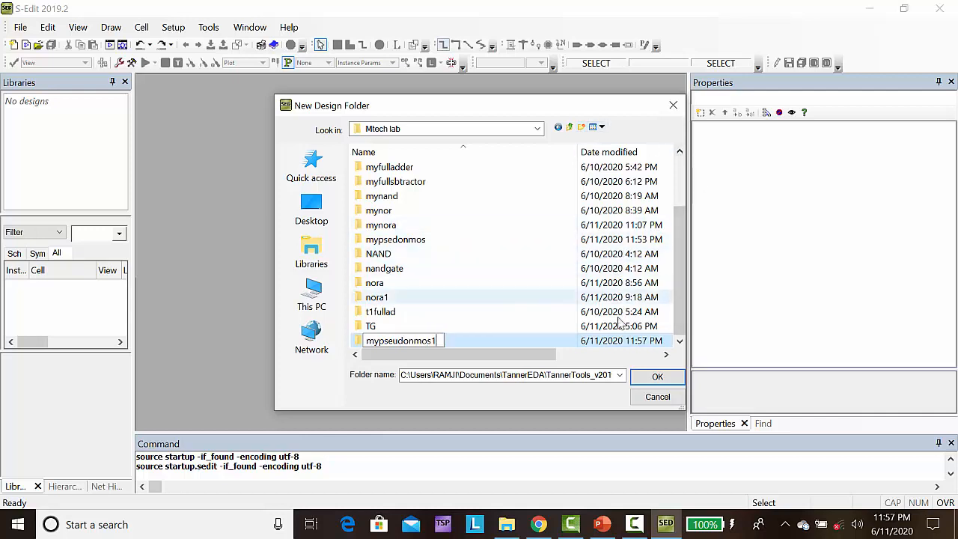
pyautogui.click(642, 379)
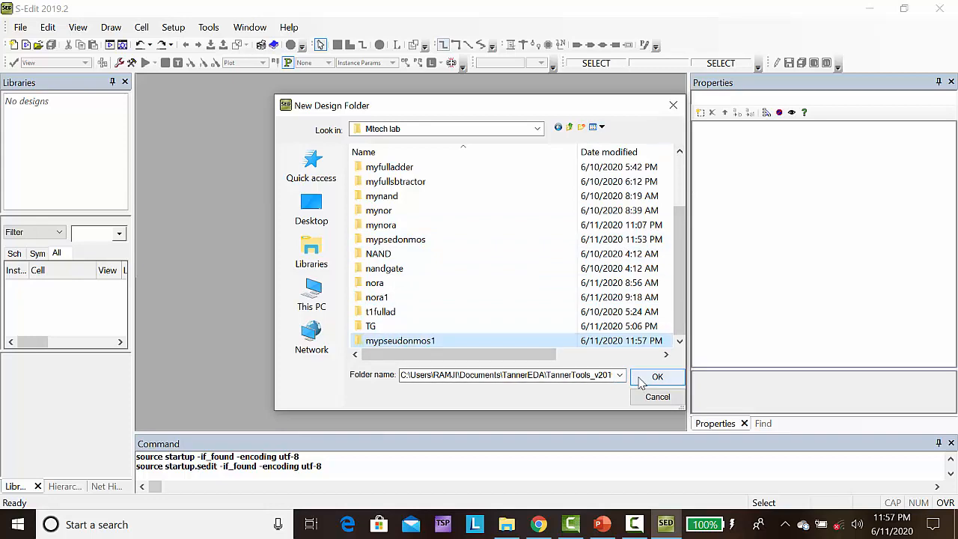
pyautogui.click(641, 379)
pyautogui.click(434, 315)
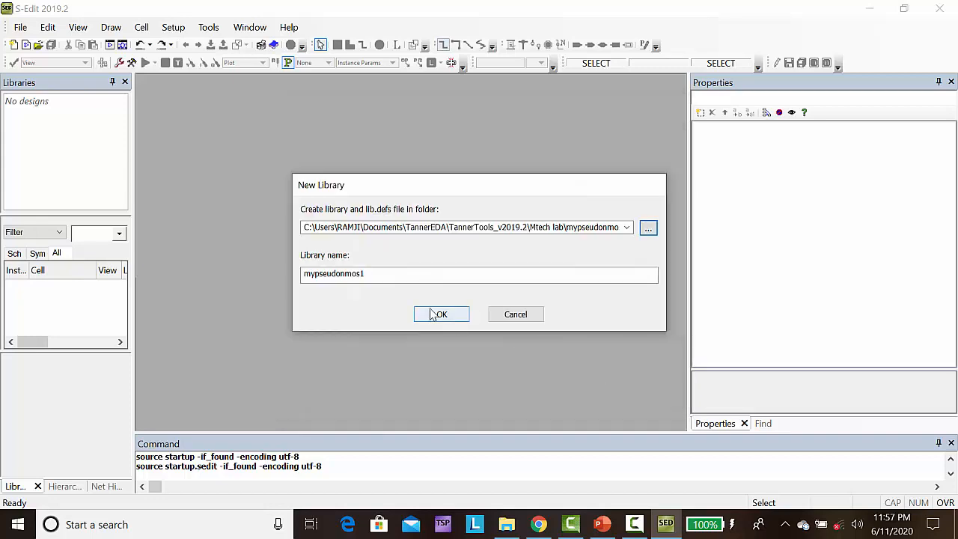
# Add the Generic_250nm_Devices library from the Process\Generic_250nm folder to the design.
pyautogui.click(42, 101)
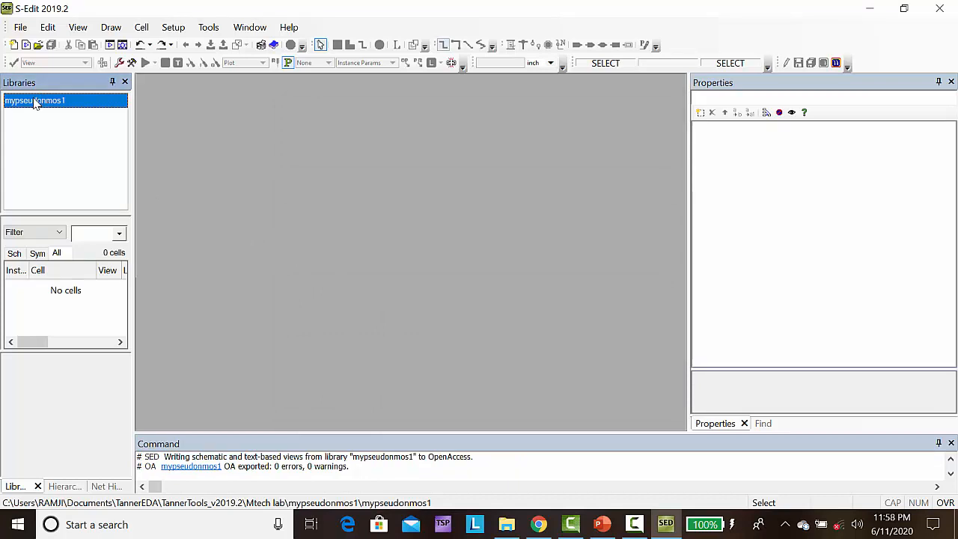
pyautogui.rightClick(35, 103)
pyautogui.click(65, 123)
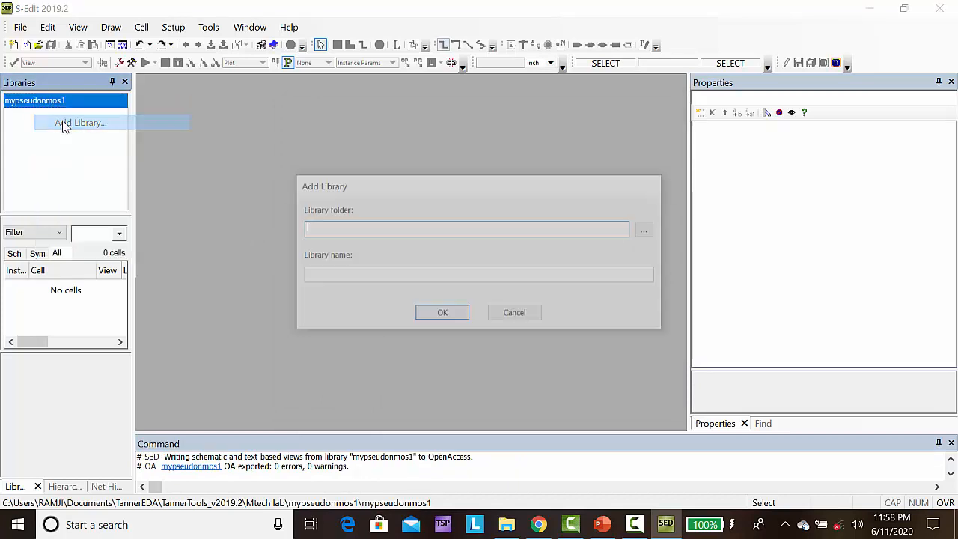
pyautogui.click(647, 232)
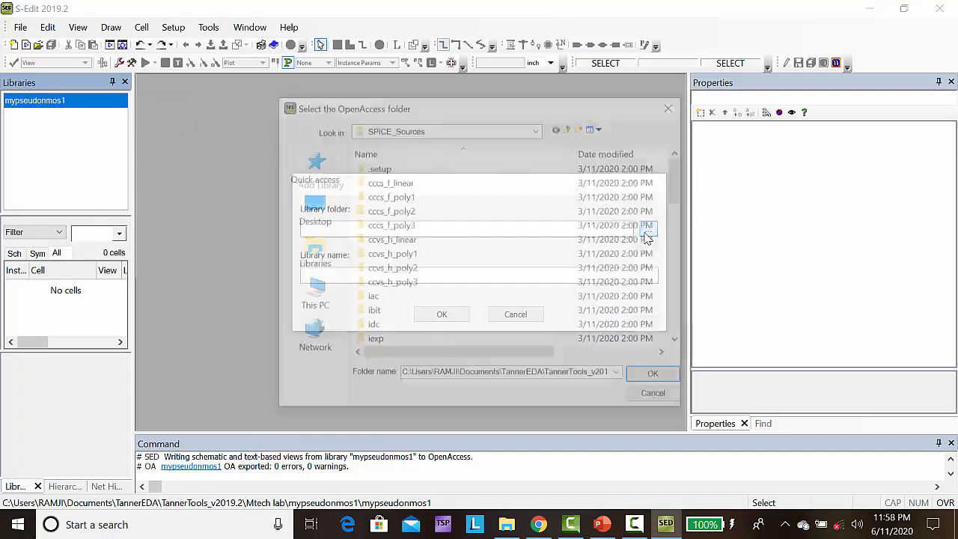
pyautogui.click(571, 128)
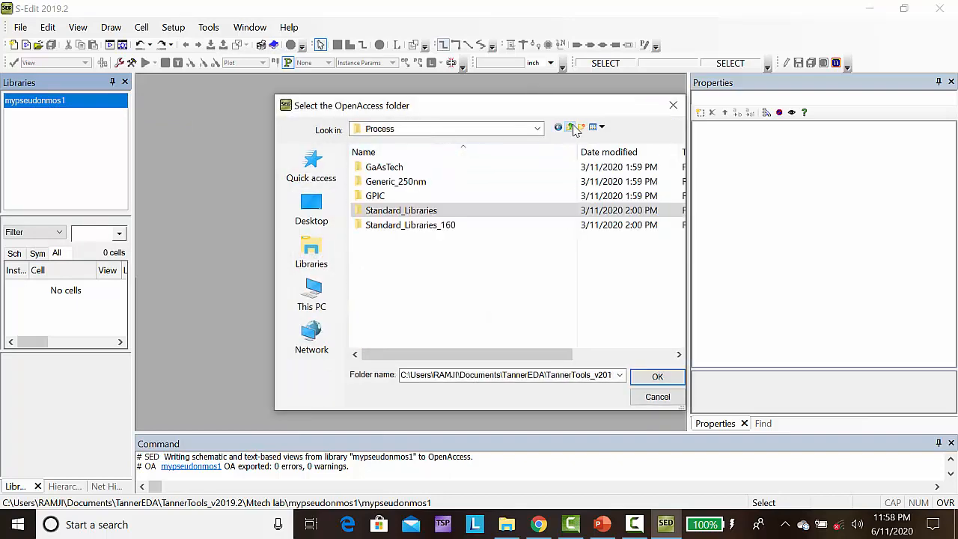
pyautogui.doubleClick(423, 183)
pyautogui.click(426, 183)
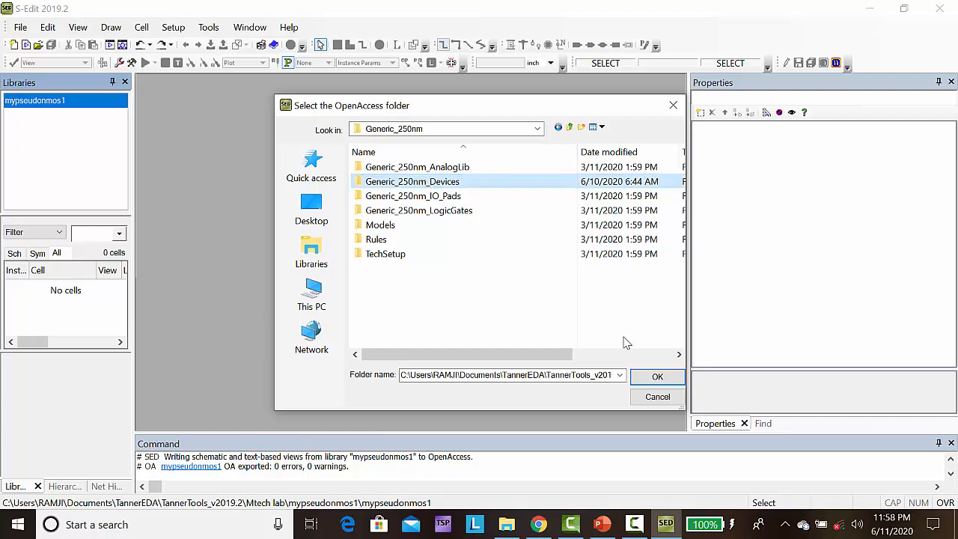
pyautogui.click(646, 380)
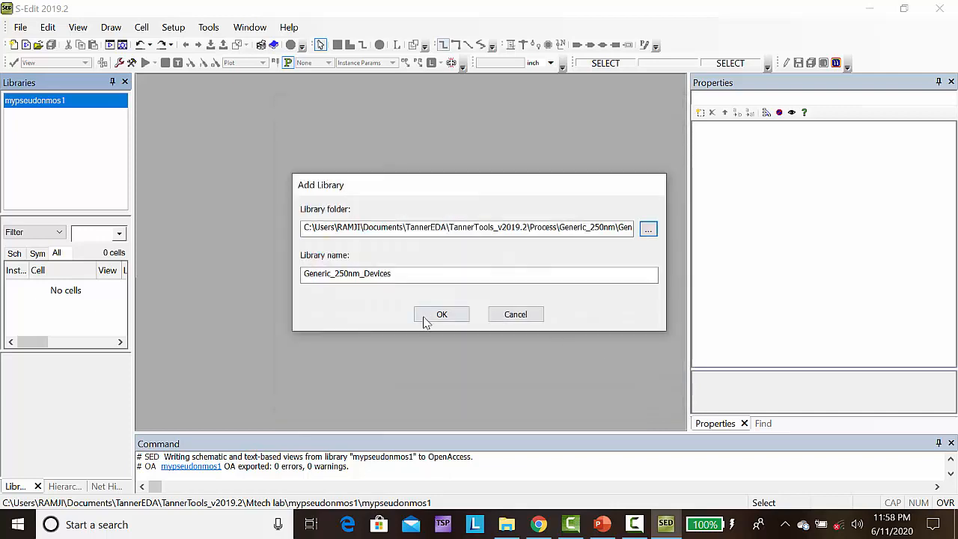
pyautogui.click(425, 320)
# Add the Misc library from the Process\Standard_Libraries folder to the design.
pyautogui.rightClick(58, 120)
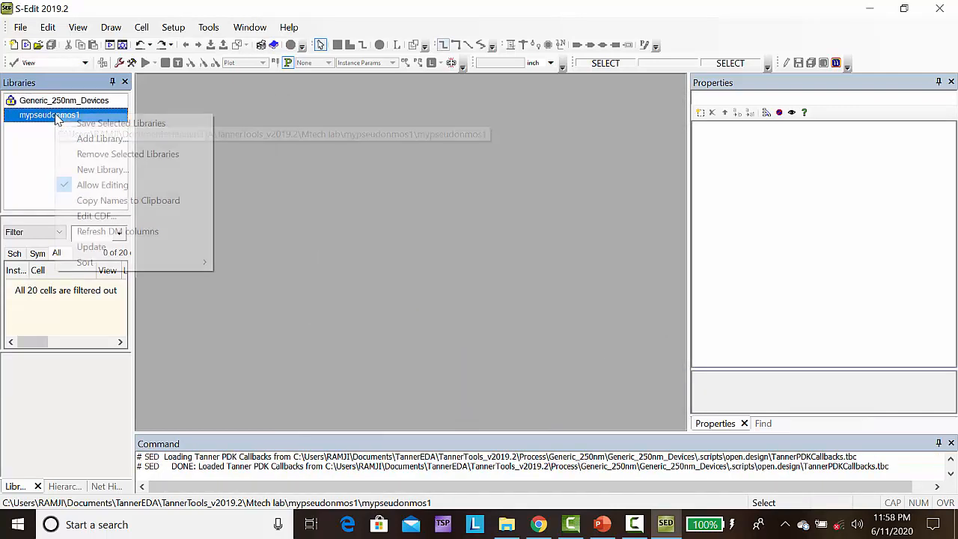
pyautogui.click(95, 139)
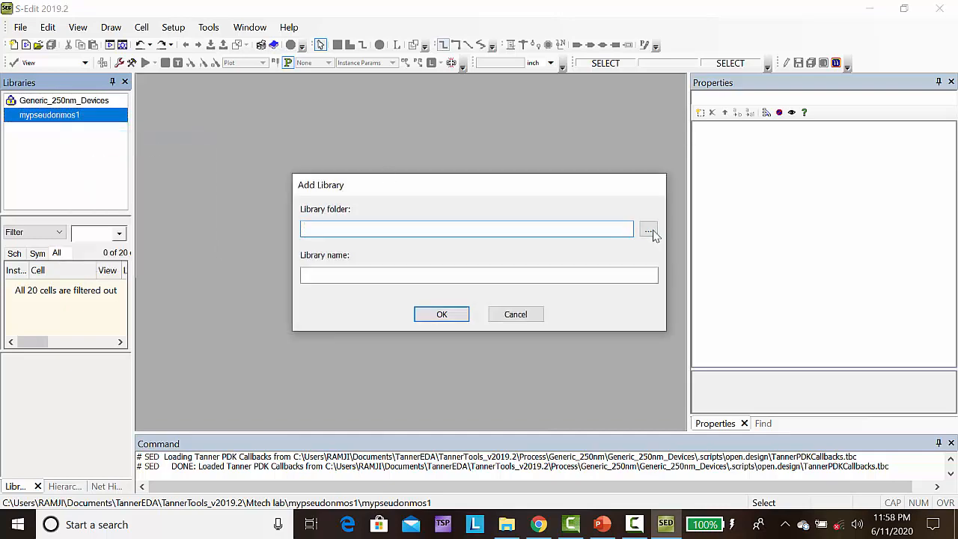
pyautogui.click(648, 229)
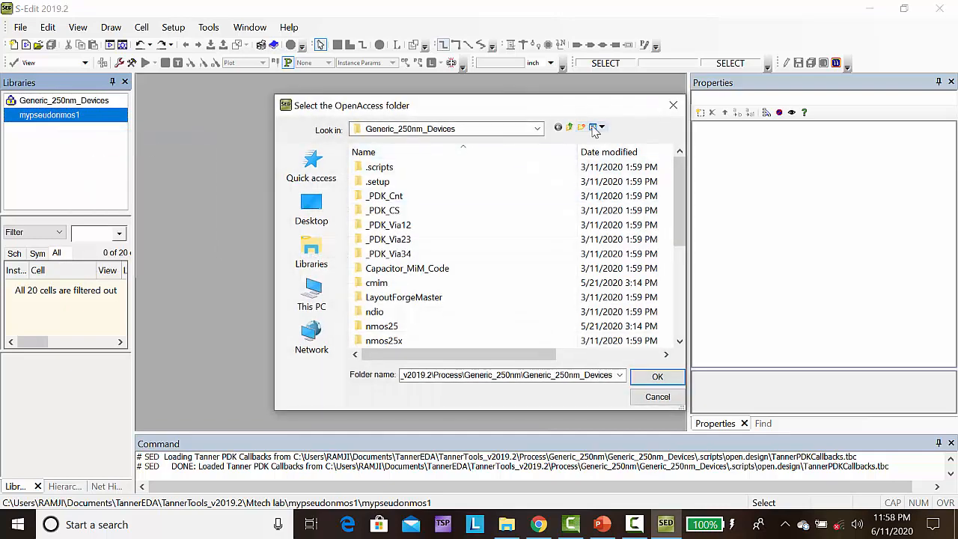
pyautogui.click(570, 129)
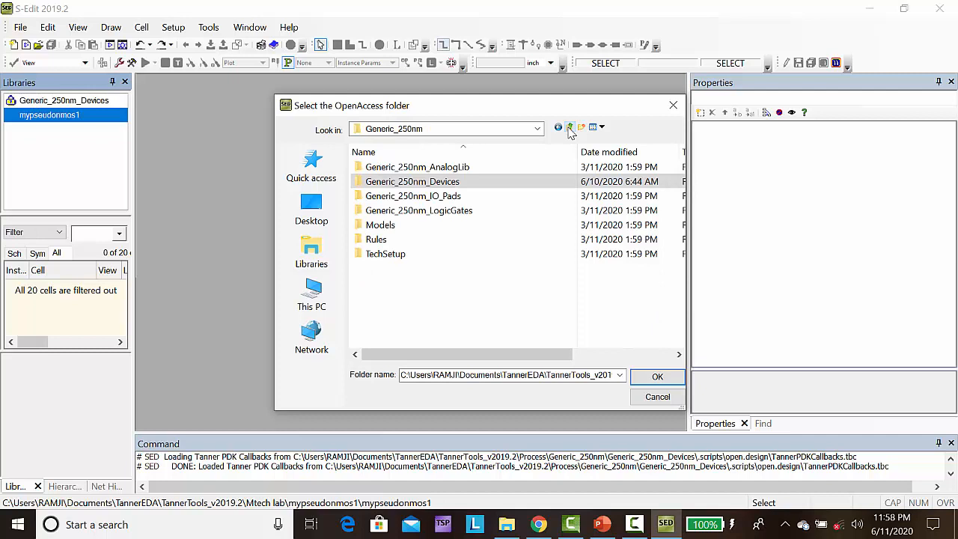
pyautogui.click(570, 128)
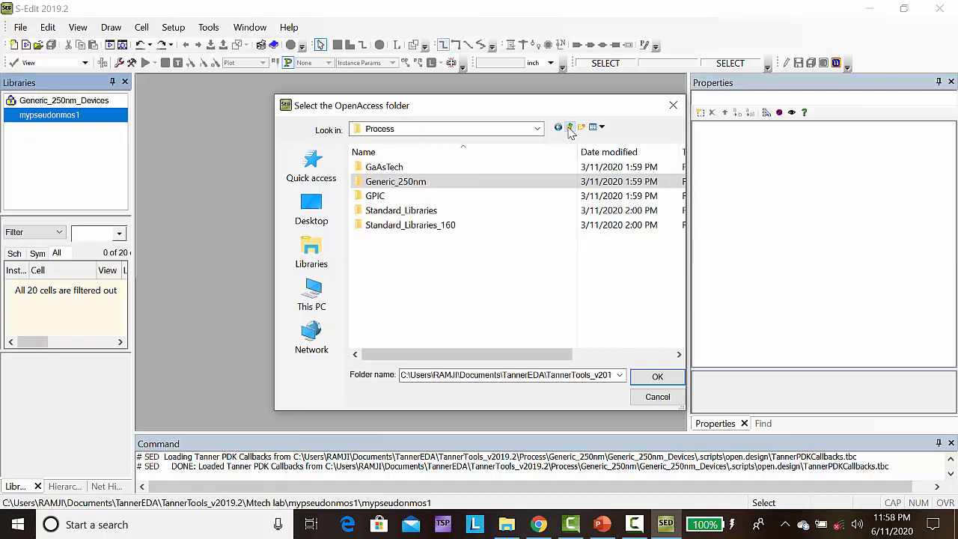
pyautogui.doubleClick(407, 211)
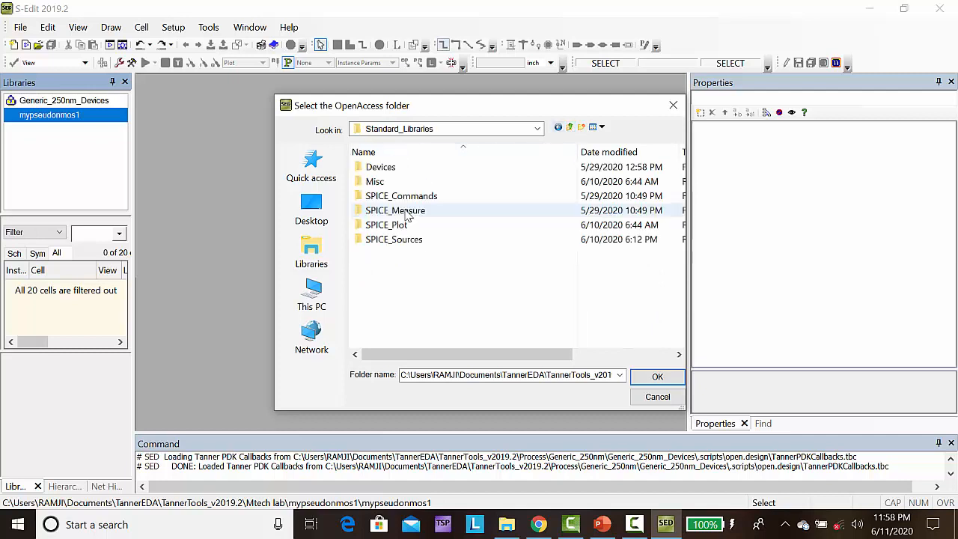
pyautogui.click(380, 184)
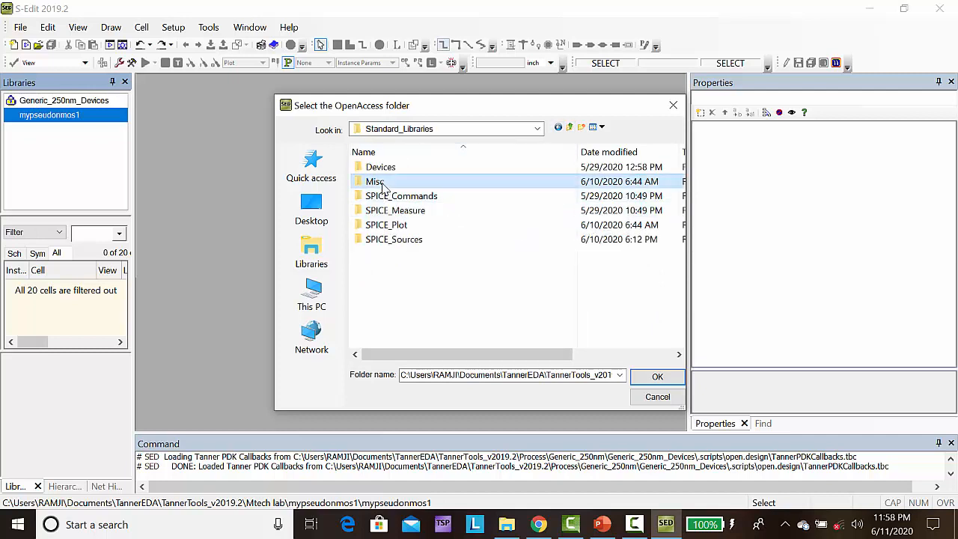
pyautogui.click(661, 378)
pyautogui.press('Return')
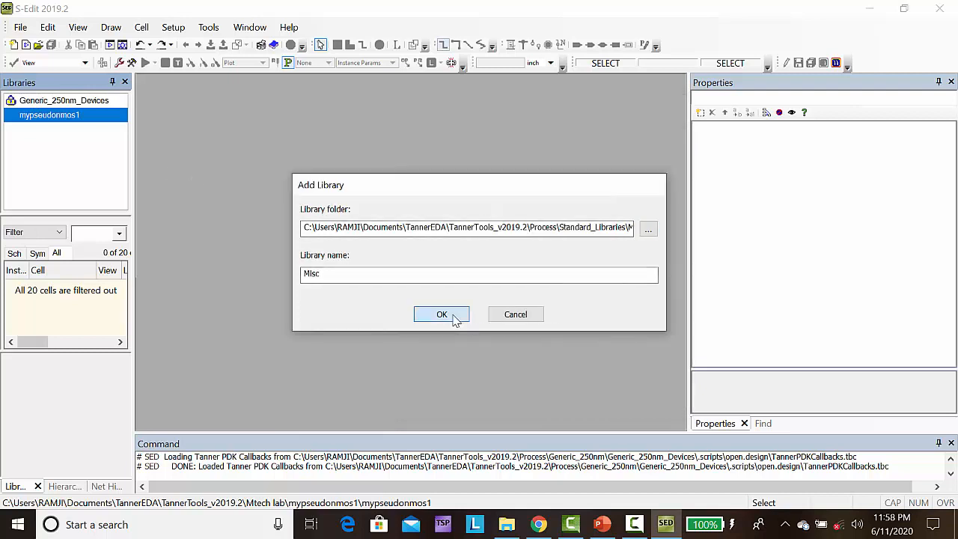
# Add the SPICE_Plot library from the Process\Standard_Libraries folder to the design.
pyautogui.rightClick(65, 130)
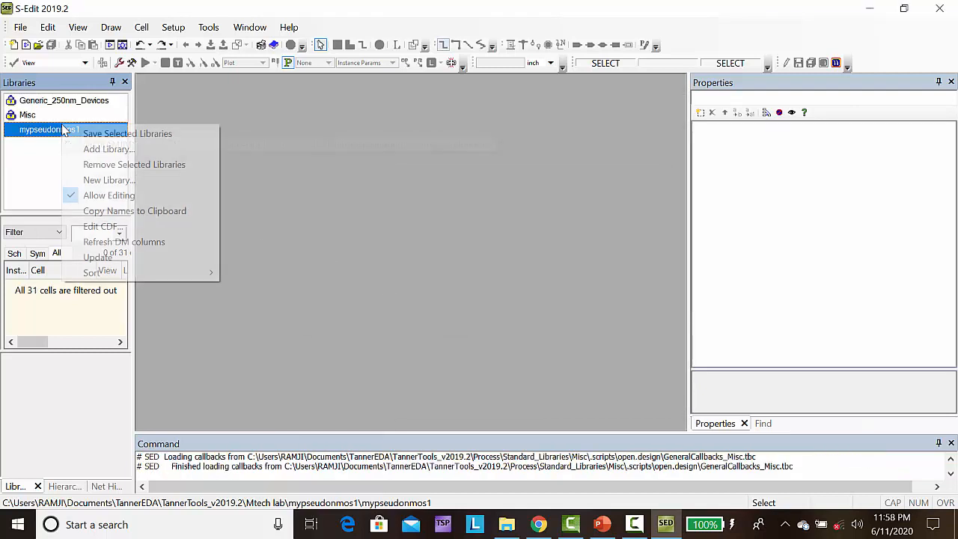
pyautogui.click(105, 150)
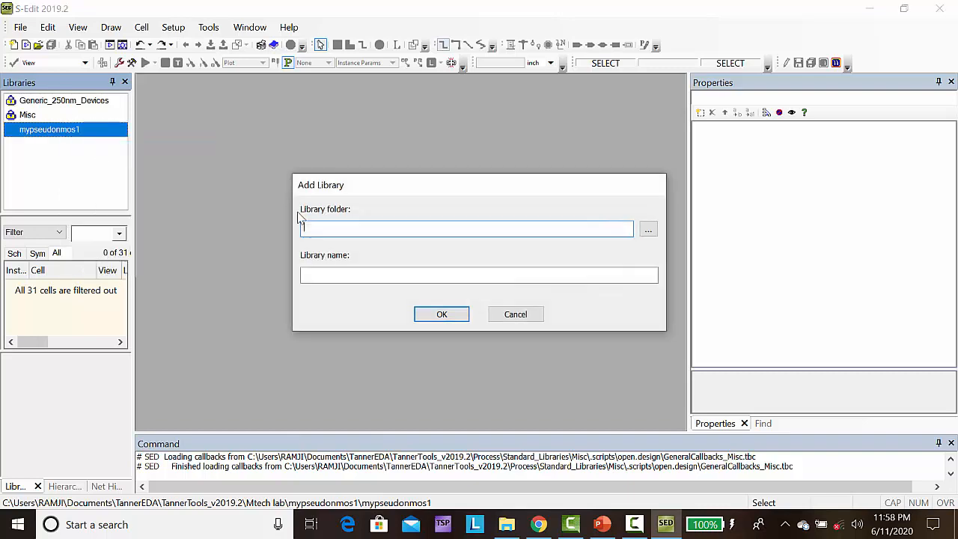
pyautogui.click(648, 230)
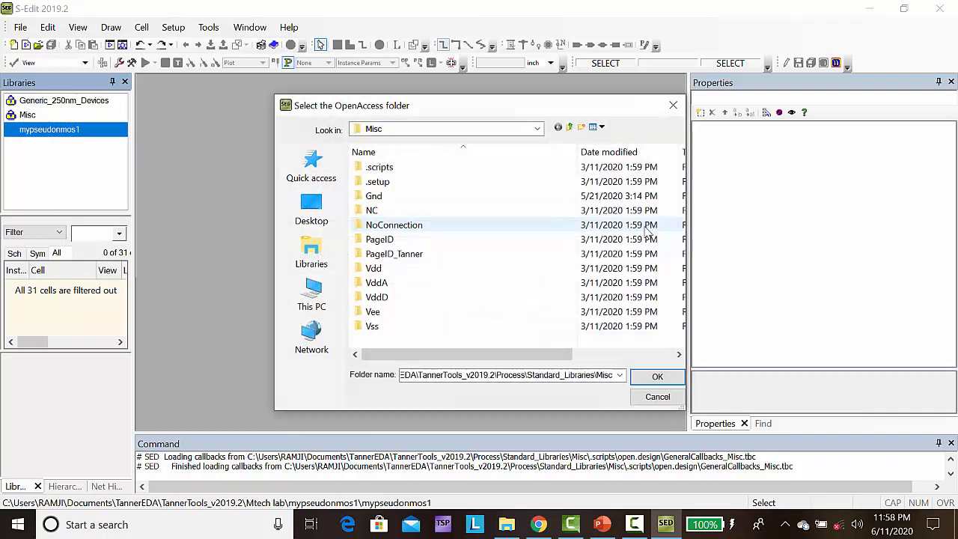
pyautogui.click(567, 128)
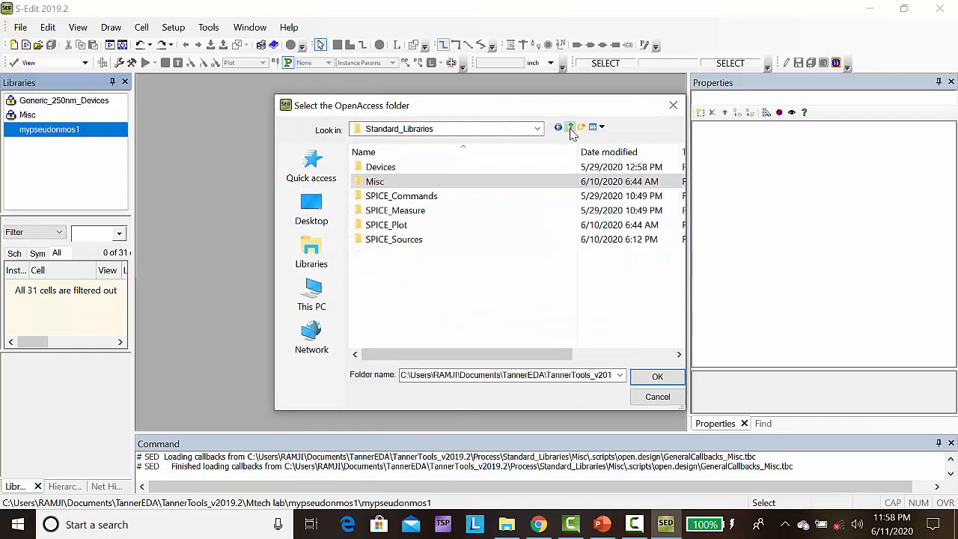
pyautogui.click(397, 225)
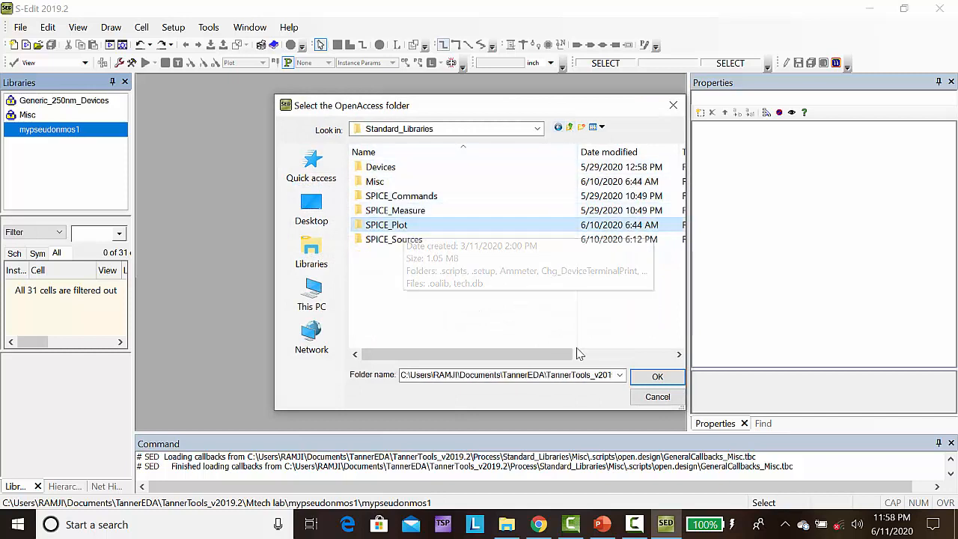
pyautogui.click(646, 380)
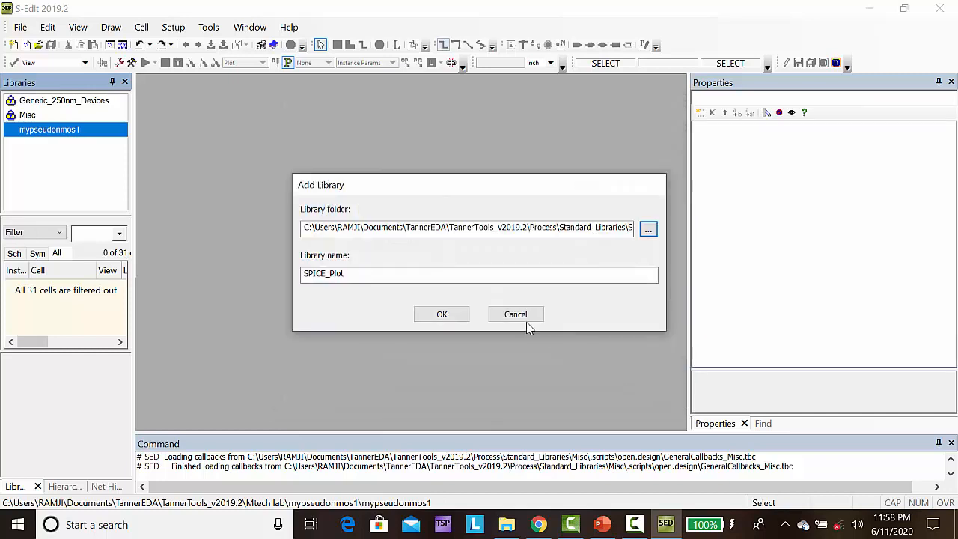
pyautogui.click(445, 314)
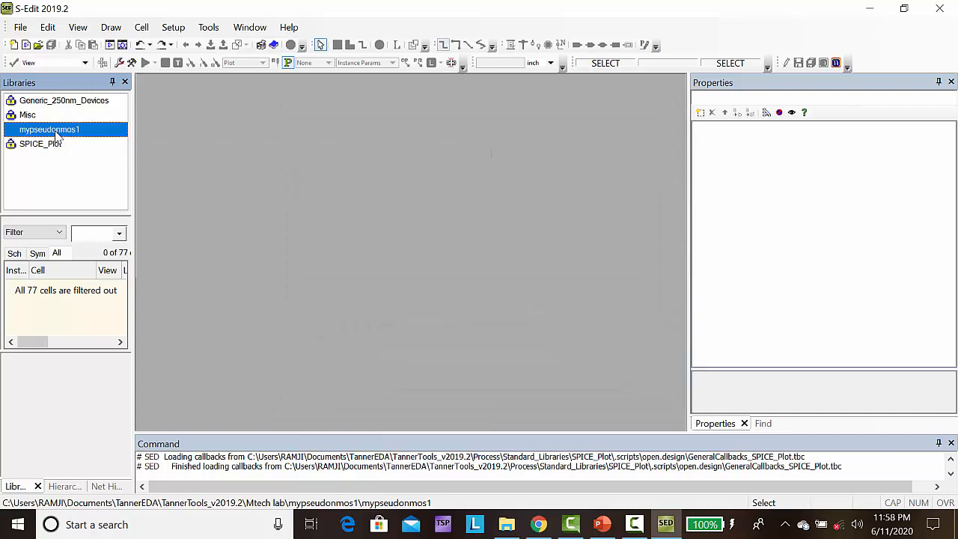
# Try to create a new library in the existing SPICE_Sources folder under Process\Standard_Libraries.
pyautogui.rightClick(56, 135)
pyautogui.click(104, 187)
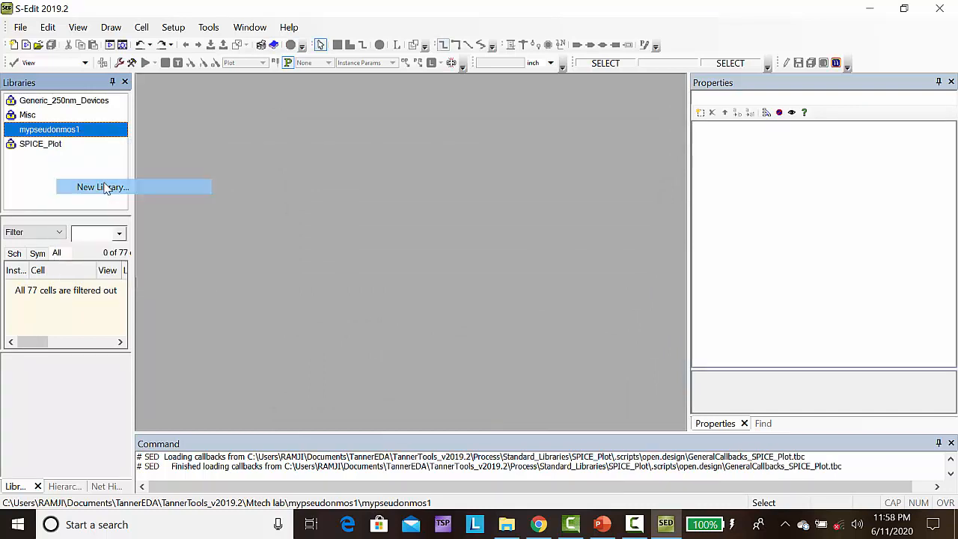
pyautogui.click(649, 229)
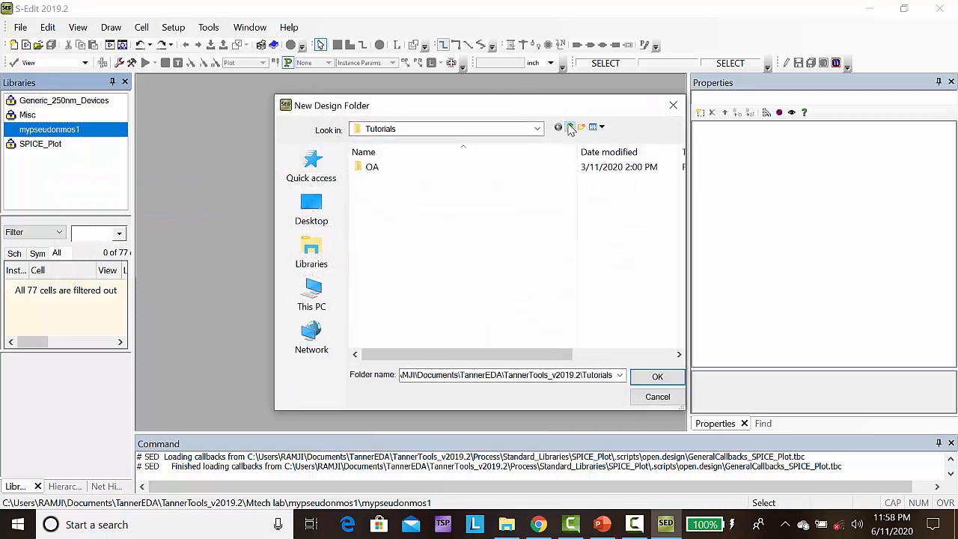
pyautogui.click(571, 127)
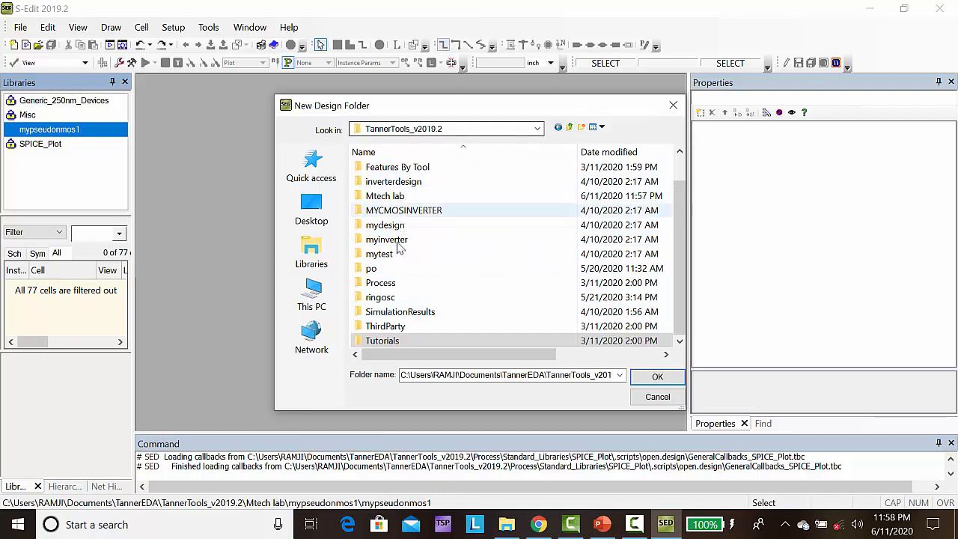
pyautogui.doubleClick(397, 286)
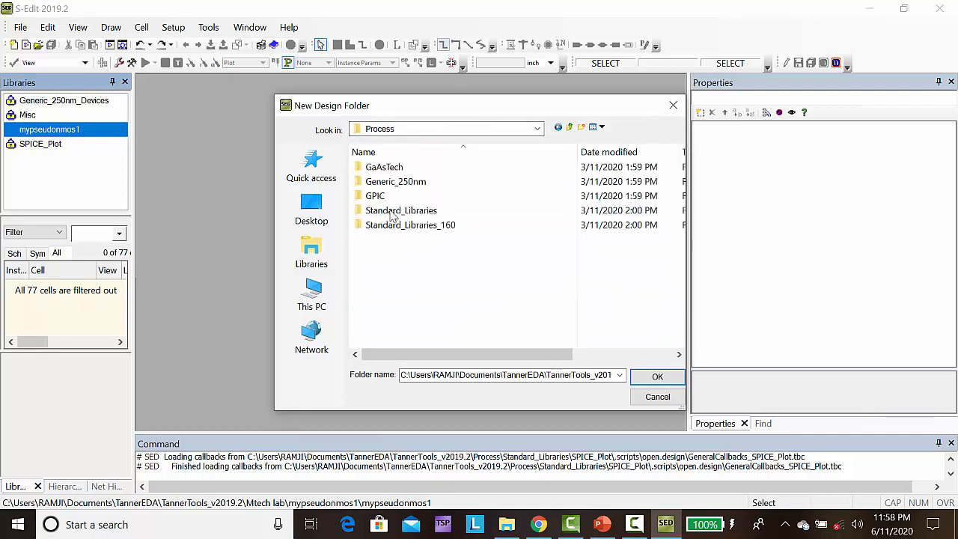
pyautogui.doubleClick(392, 213)
pyautogui.click(385, 245)
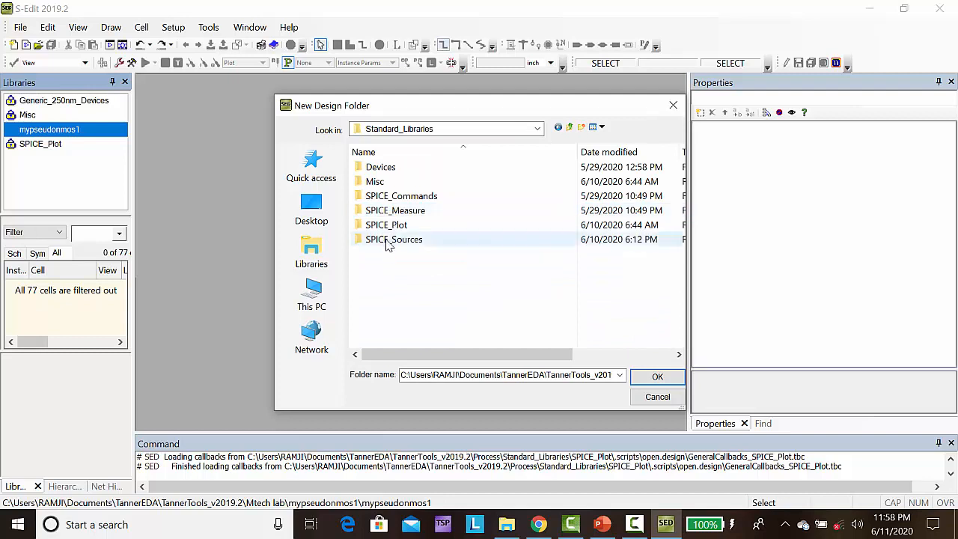
pyautogui.click(653, 375)
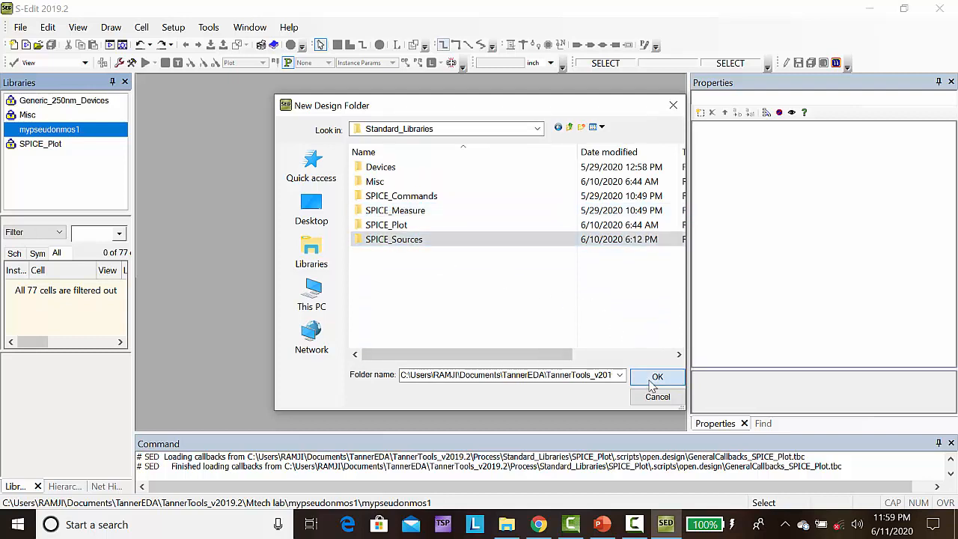
pyautogui.click(443, 318)
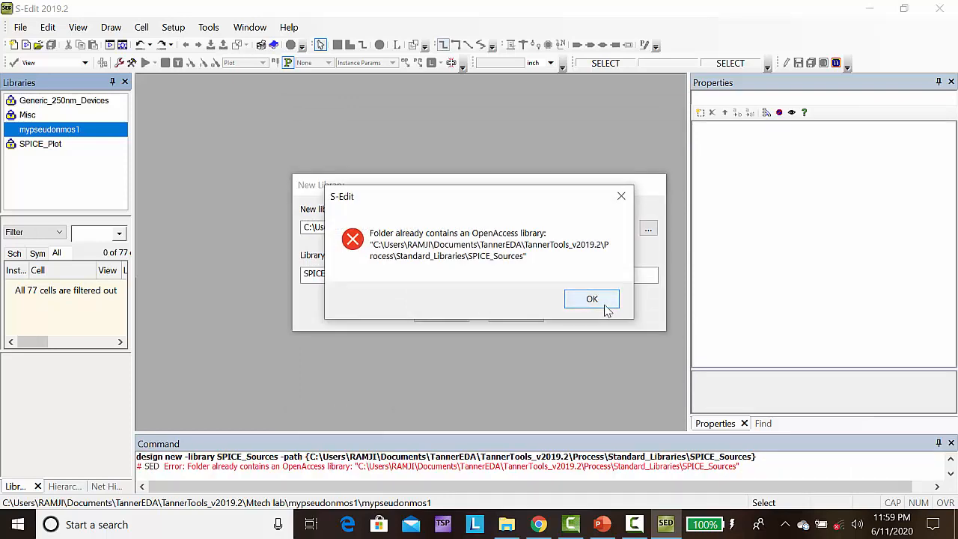
pyautogui.click(603, 304)
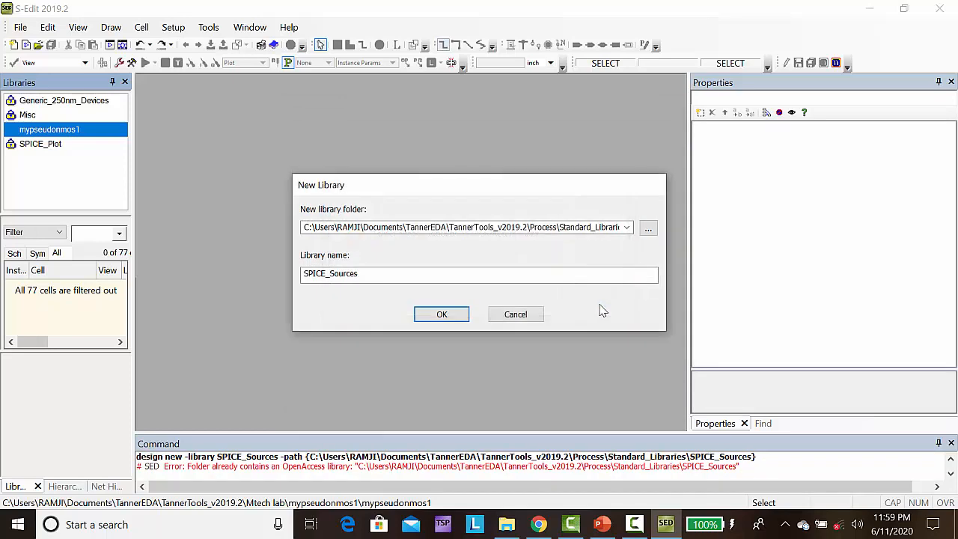
pyautogui.click(513, 315)
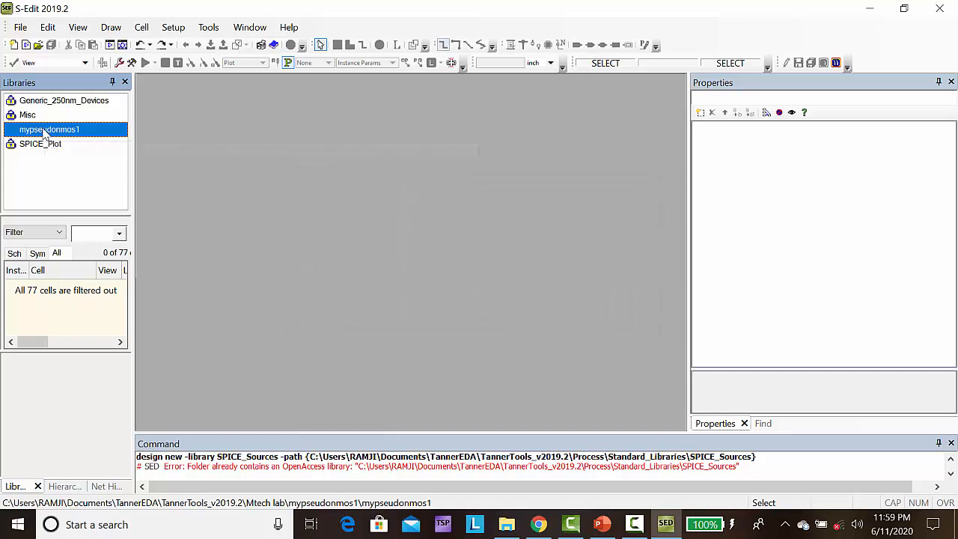
# Add the existing SPICE_Sources library from the Process\Standard_Libraries folder to the design.
pyautogui.rightClick(79, 133)
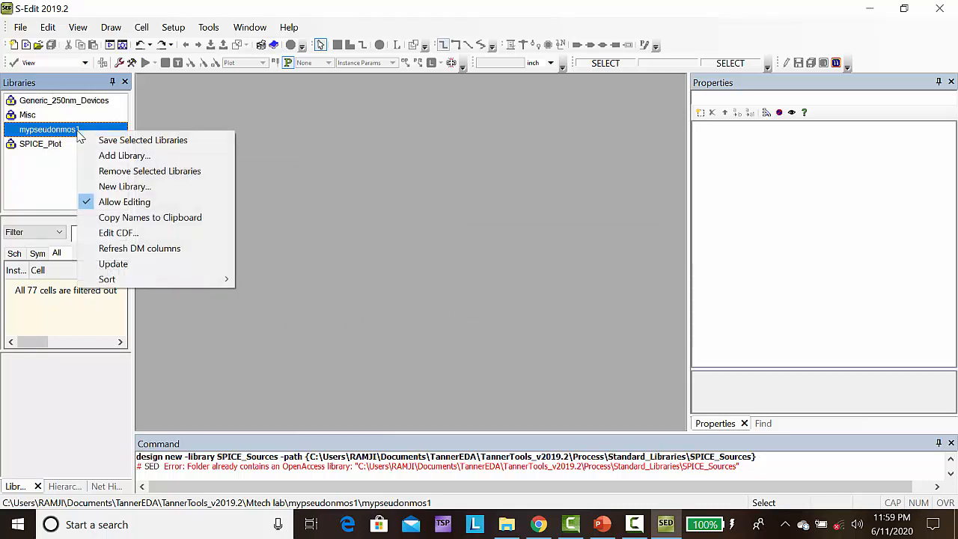
pyautogui.click(125, 156)
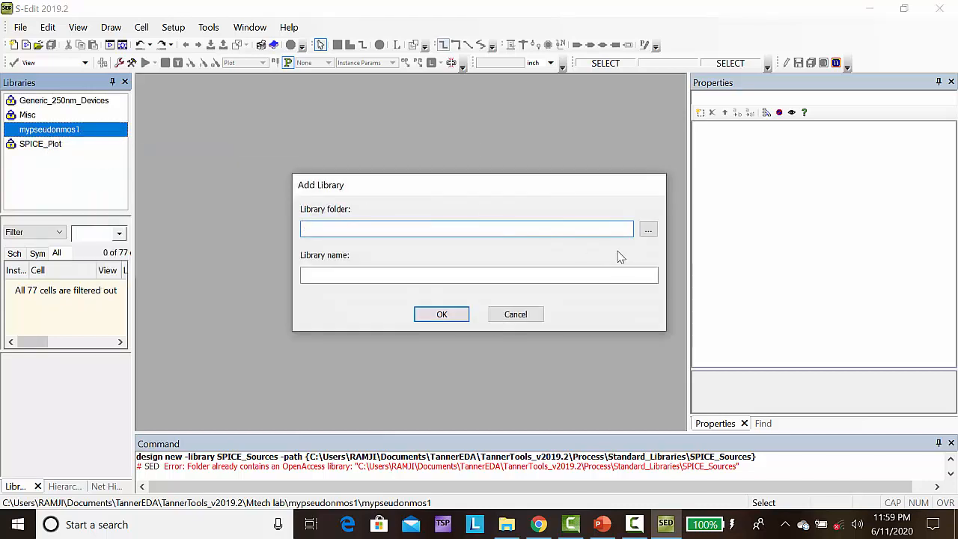
pyautogui.click(648, 229)
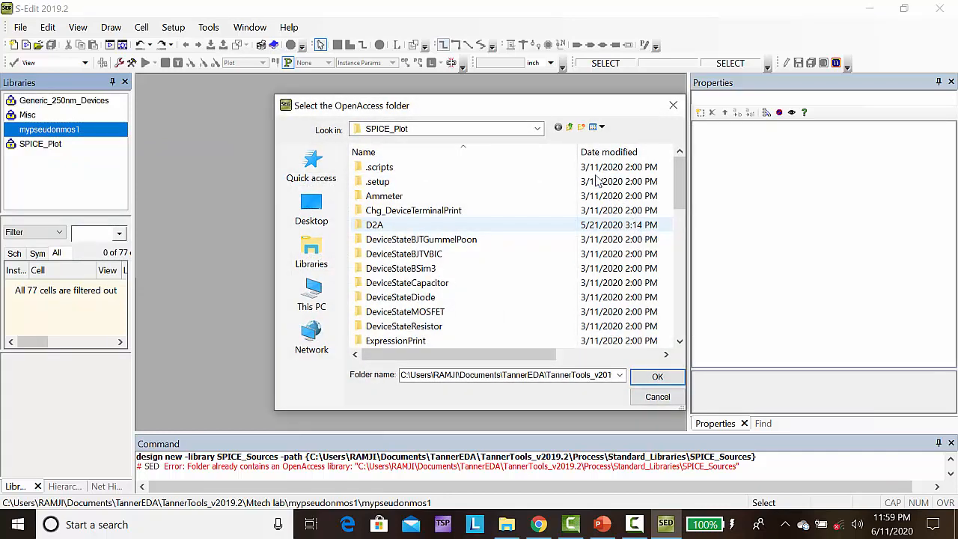
pyautogui.click(569, 129)
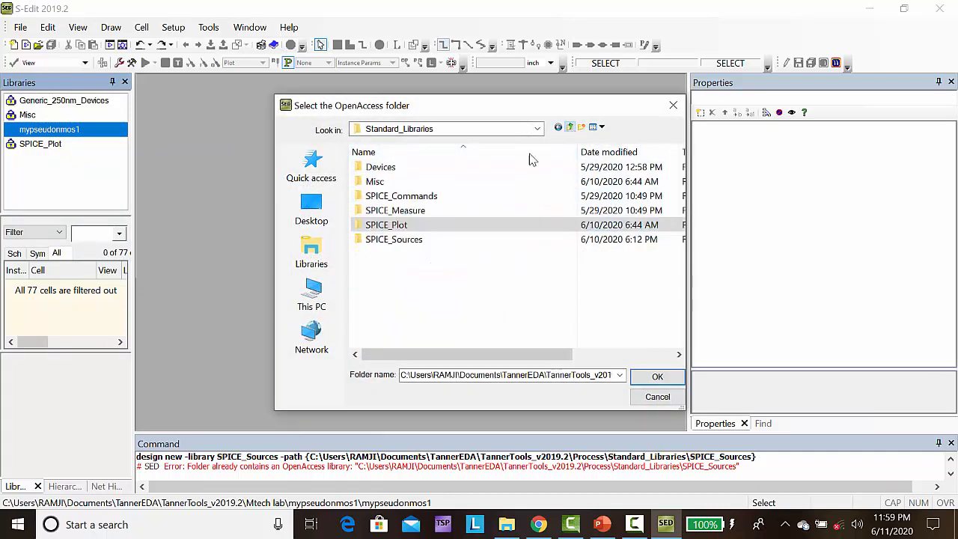
pyautogui.click(404, 238)
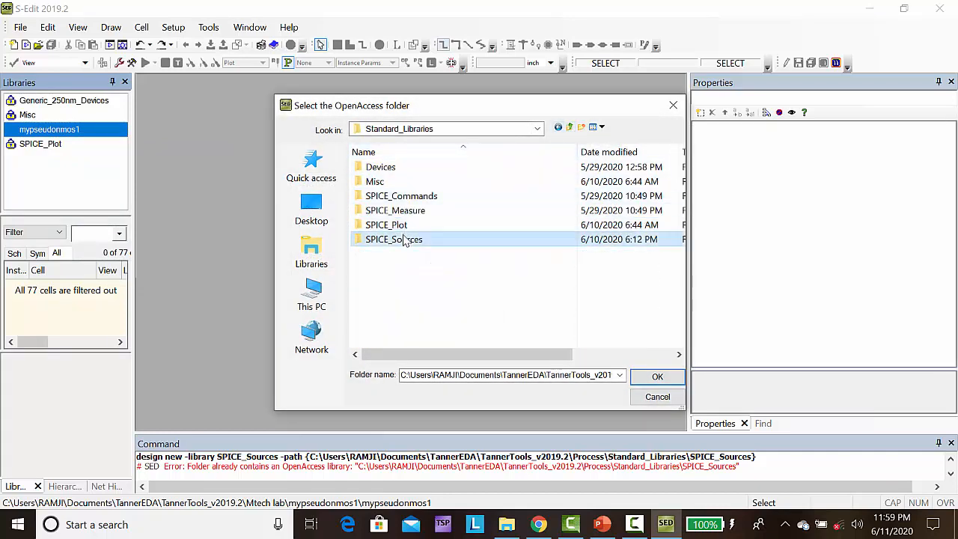
pyautogui.click(656, 377)
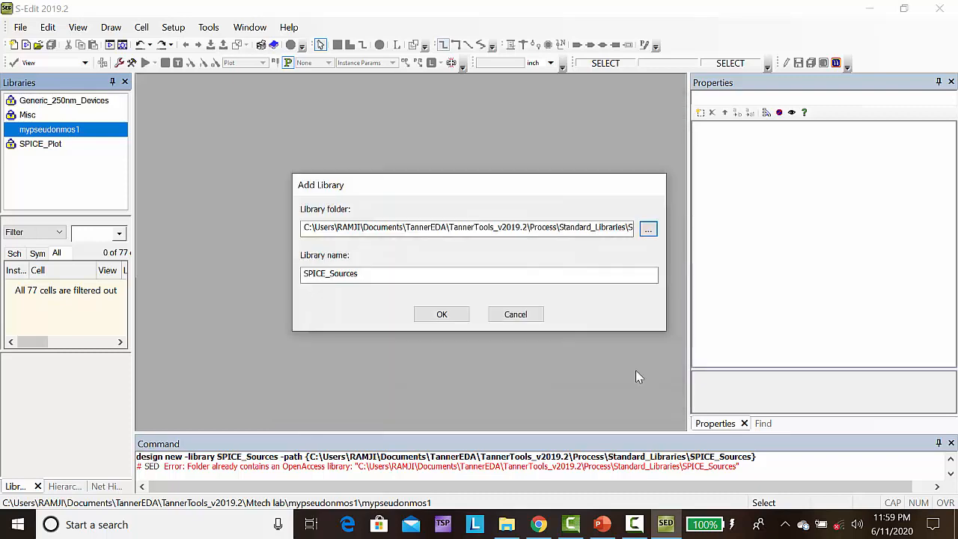
pyautogui.click(430, 314)
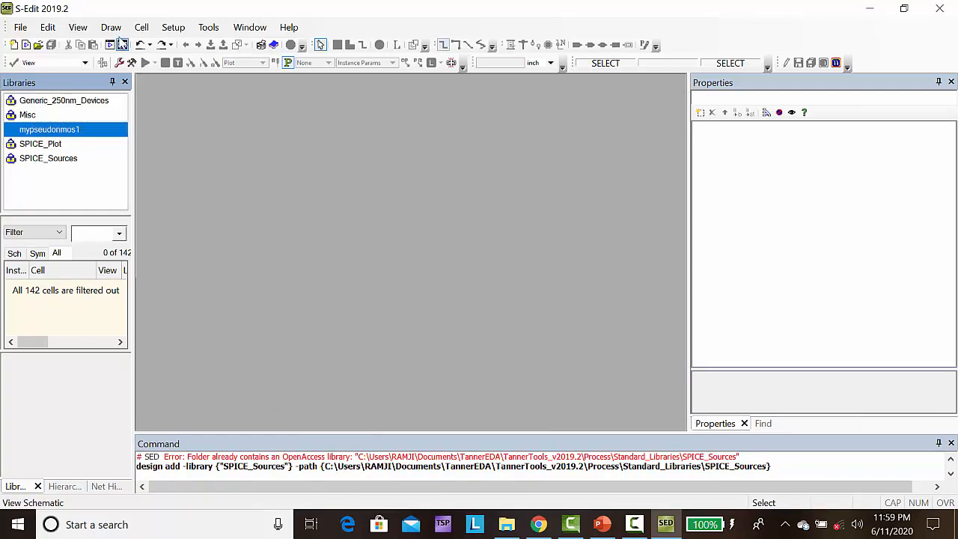
# Create a schematic view of Cell0 in the mypseudonmos1 library and maximize its window.
pyautogui.click(144, 27)
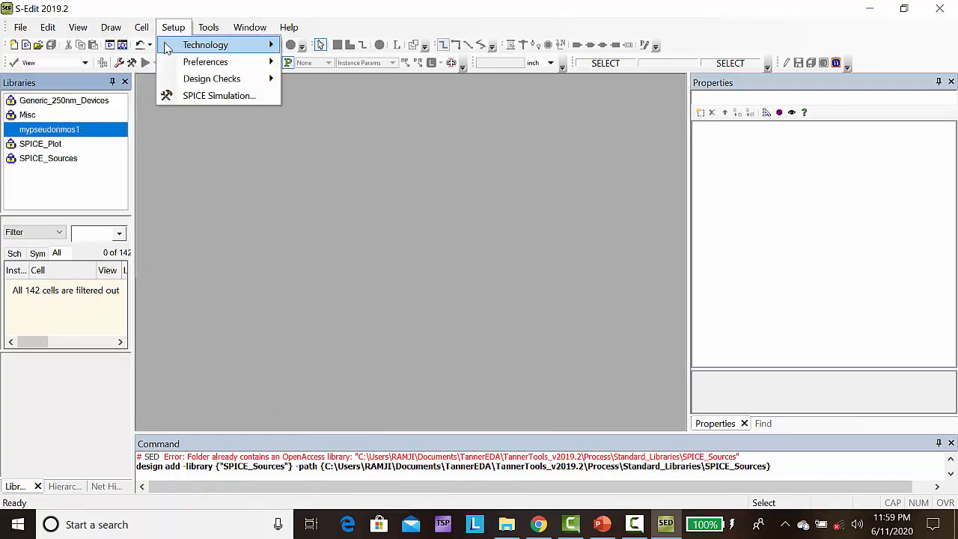
pyautogui.click(163, 47)
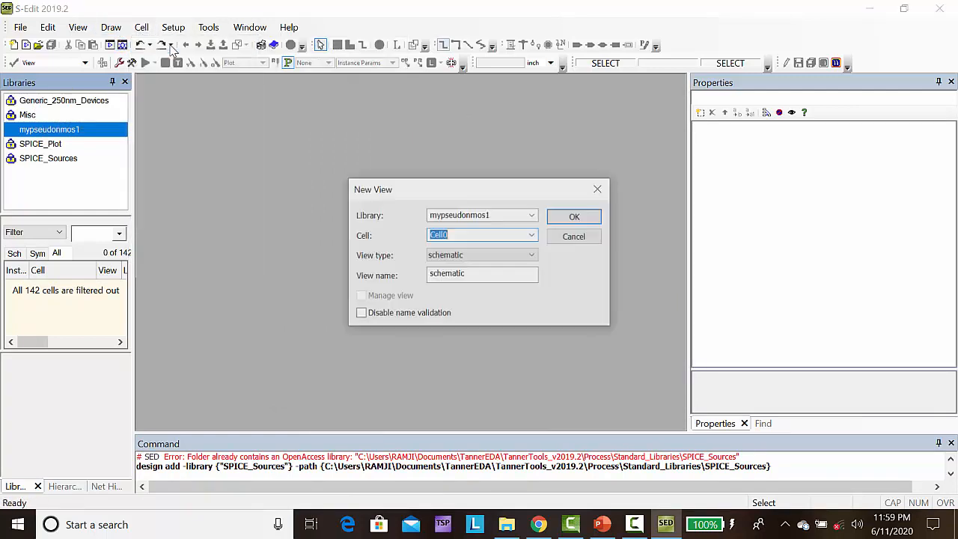
pyautogui.click(576, 219)
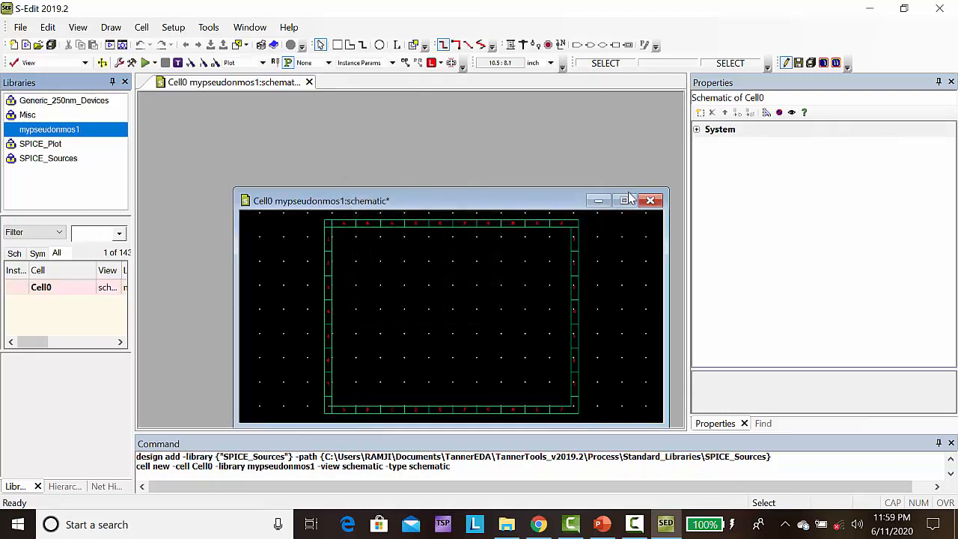
pyautogui.click(625, 200)
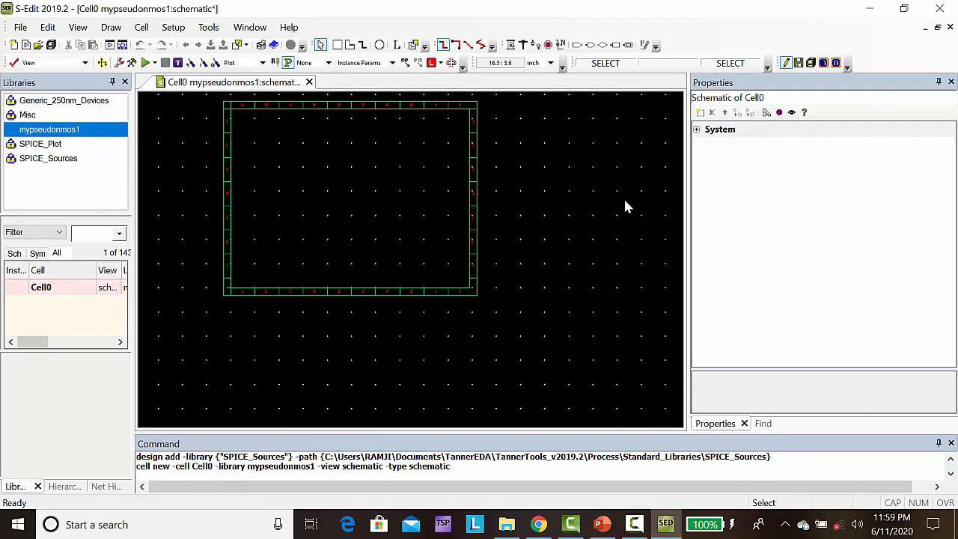
# Filter the Generic_250nm_Devices symbols by "pm" and place one pmos25 instance in the upper middle of the schematic frame.
pyautogui.click(50, 102)
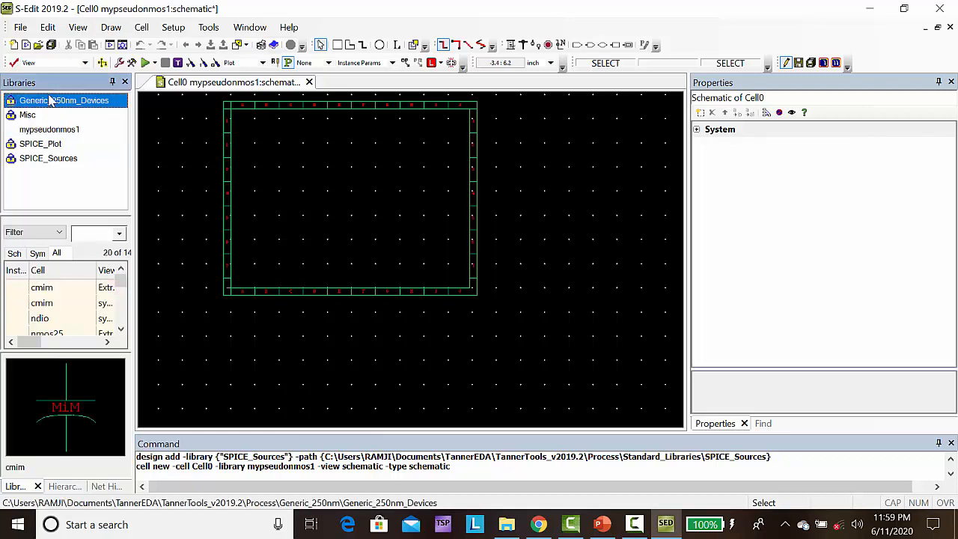
pyautogui.click(98, 233)
pyautogui.write('pms')
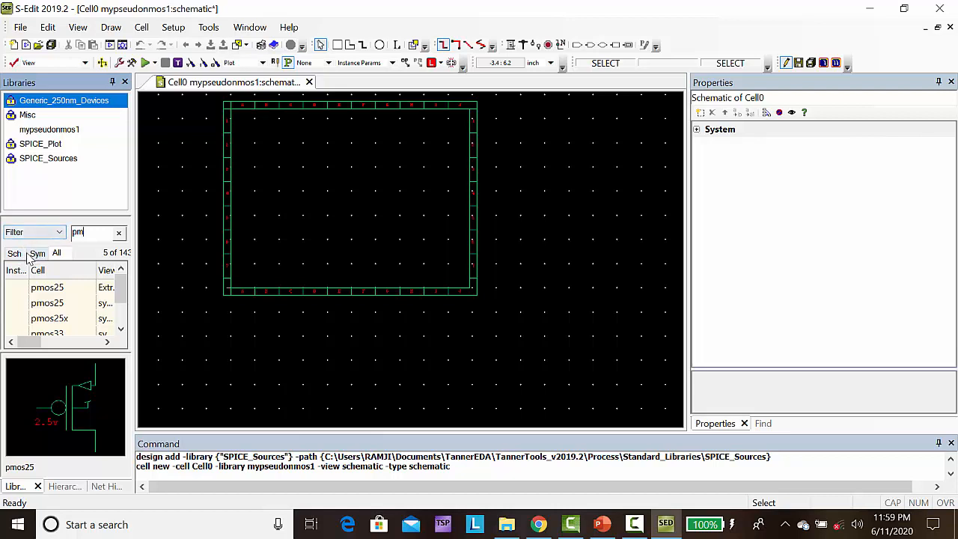
pyautogui.click(37, 254)
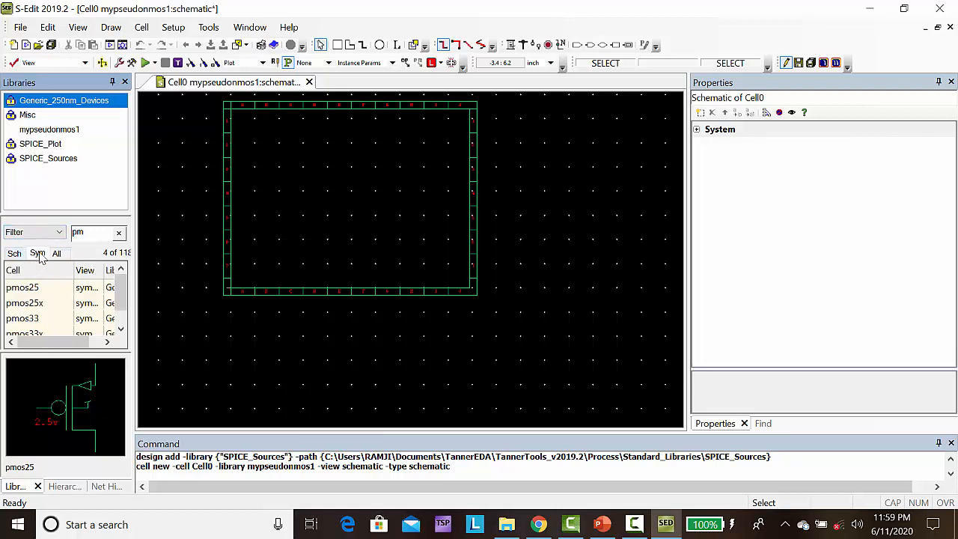
pyautogui.click(28, 291)
pyautogui.rightClick(28, 292)
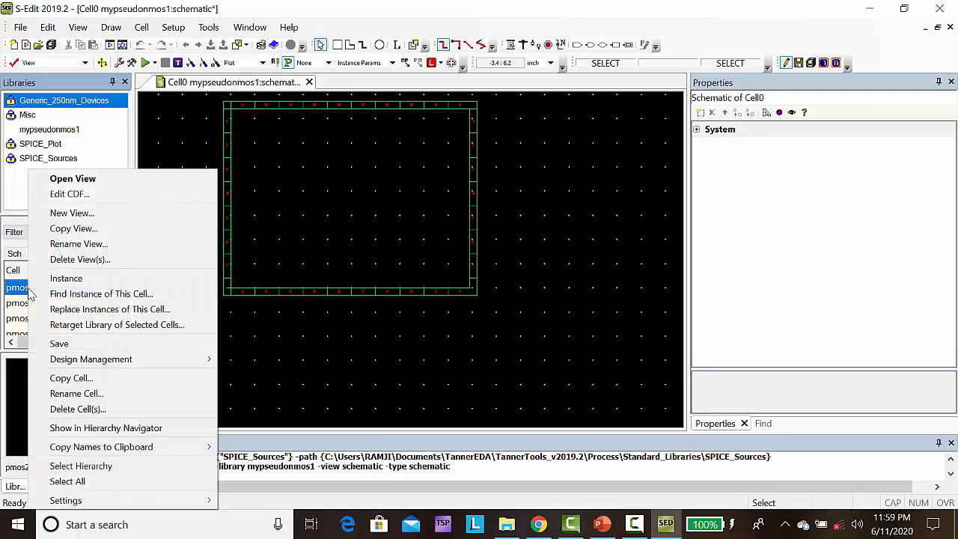
pyautogui.click(65, 278)
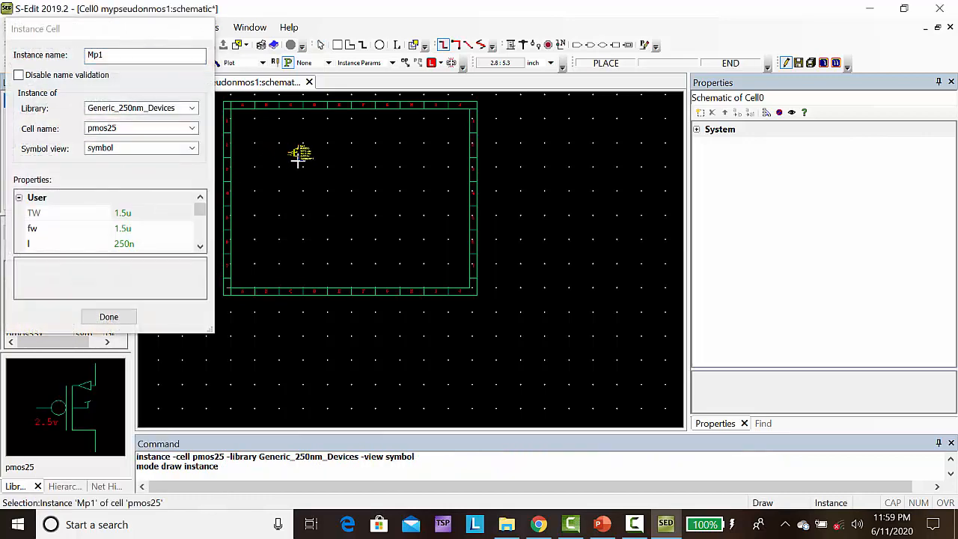
pyautogui.click(324, 155)
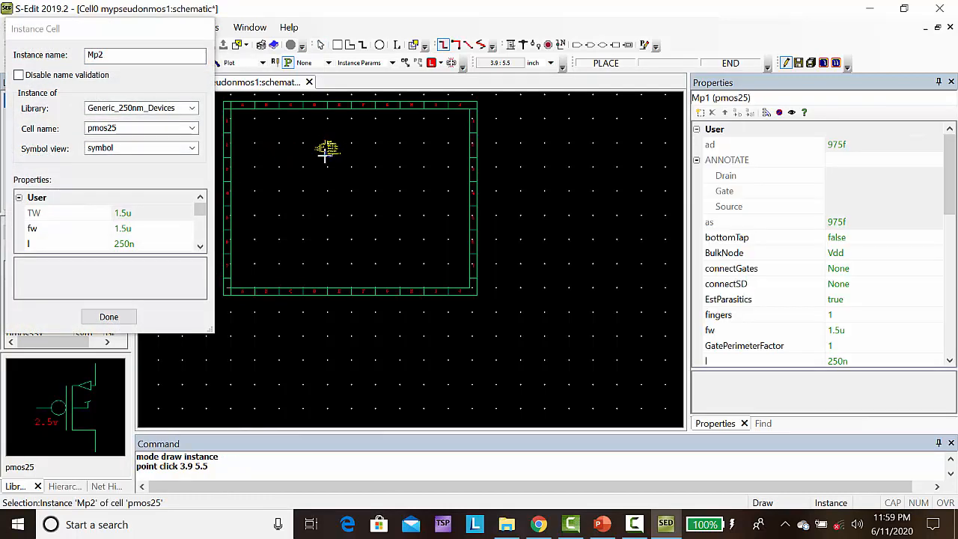
# Place two nmos25 instances from Generic_250nm_Devices, one beneath the other, below the pmos25 transistor.
pyautogui.click(193, 130)
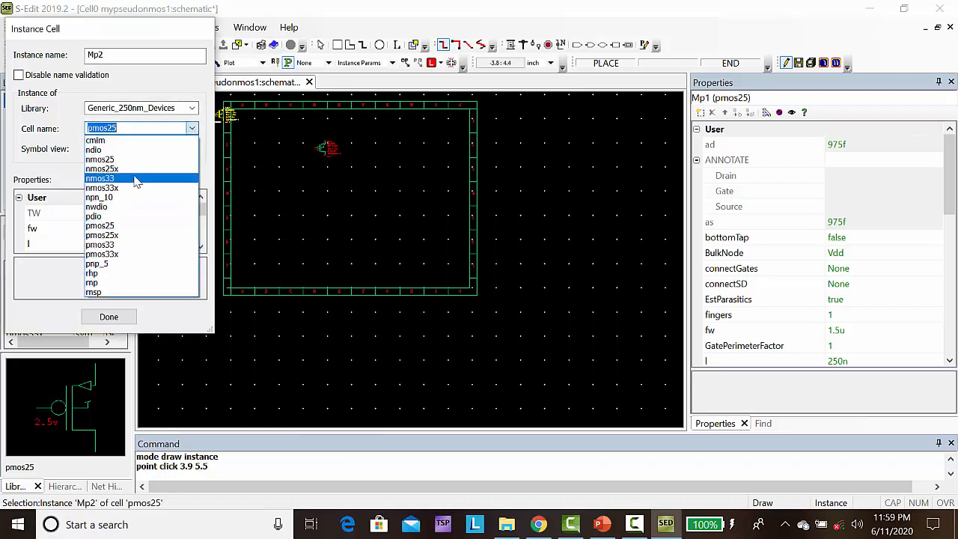
pyautogui.click(132, 162)
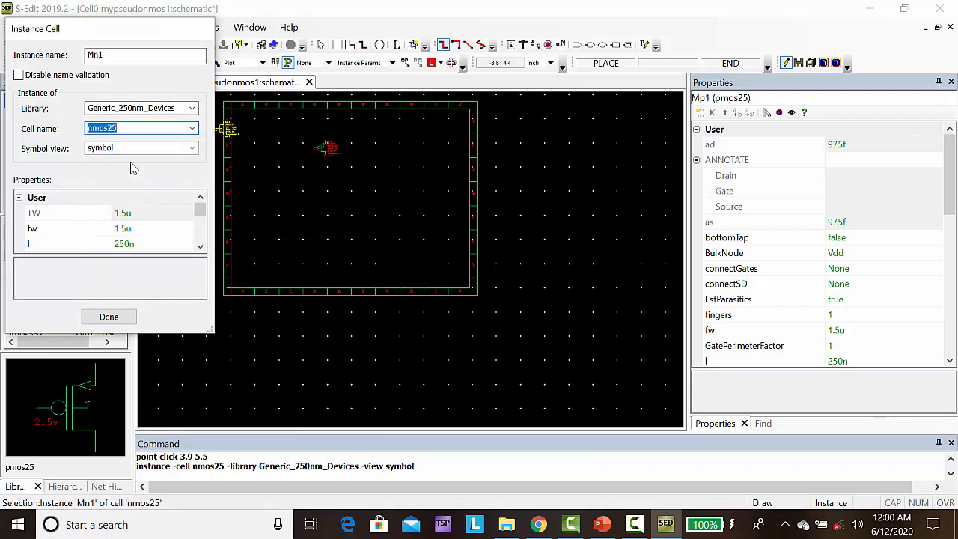
pyautogui.click(328, 186)
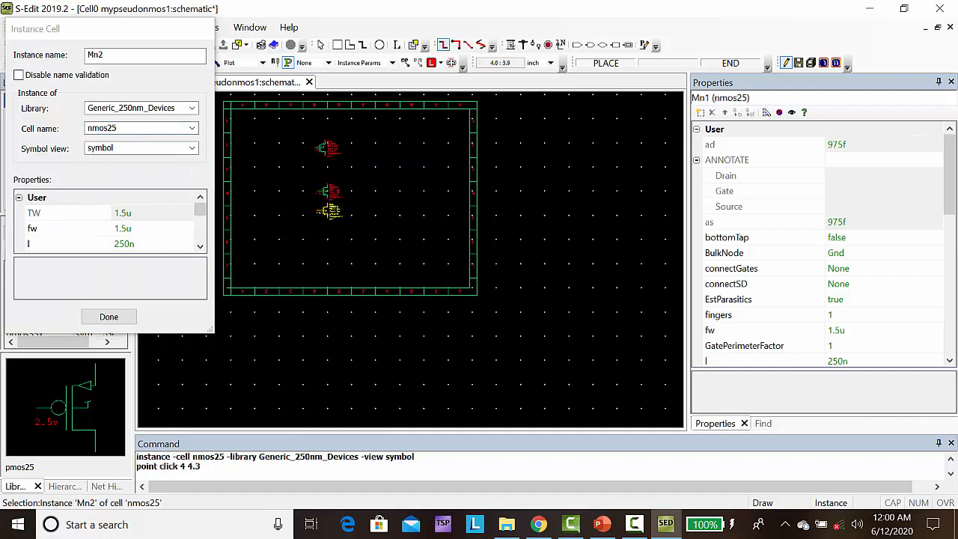
pyautogui.click(327, 218)
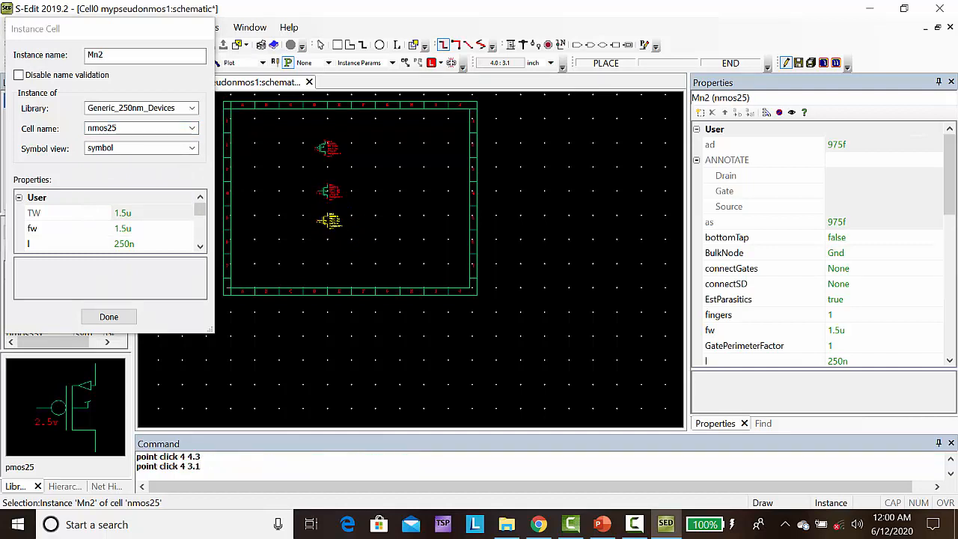
pyautogui.click(108, 317)
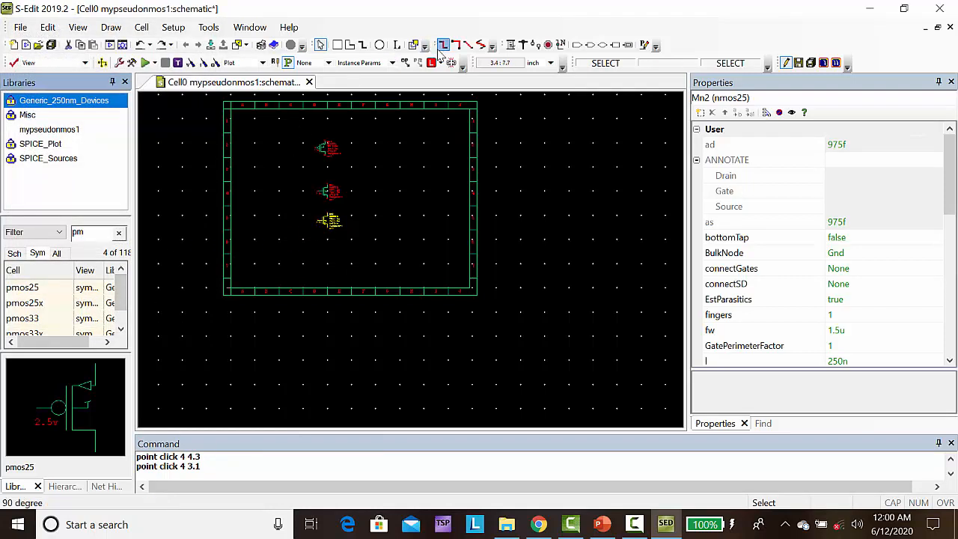
pyautogui.click(408, 217)
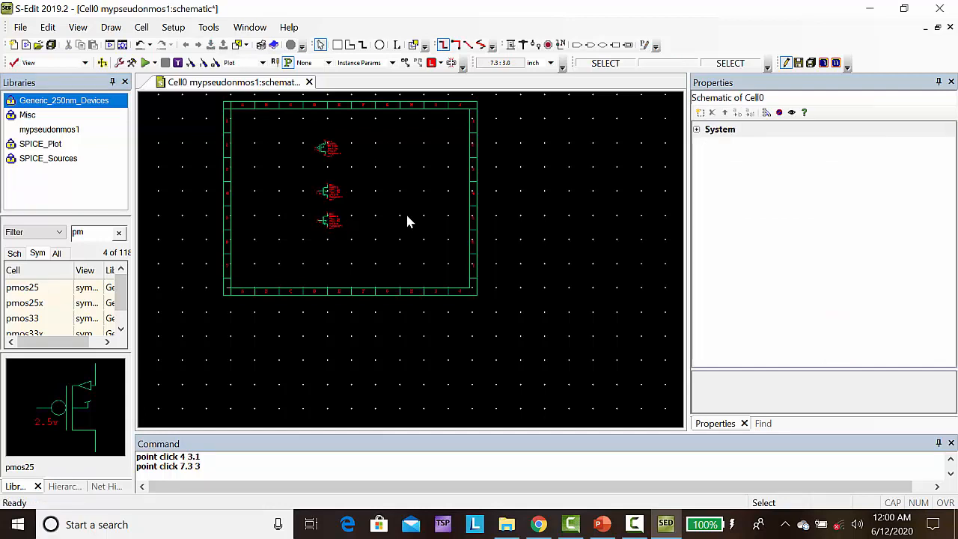
# Wire the lower terminal of pmos25 Mp1 to the upper terminal of nmos25 Mn1.
pyautogui.press('Home')
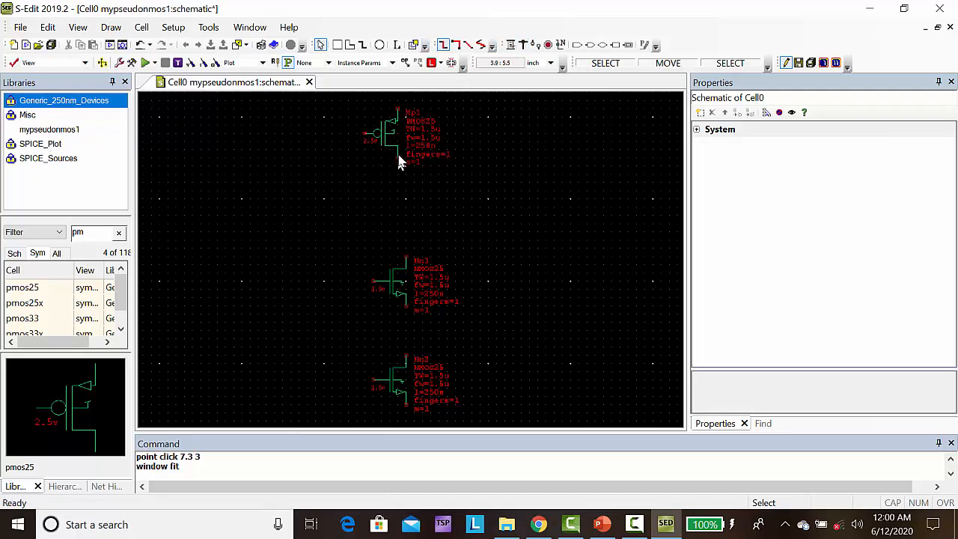
pyautogui.click(513, 45)
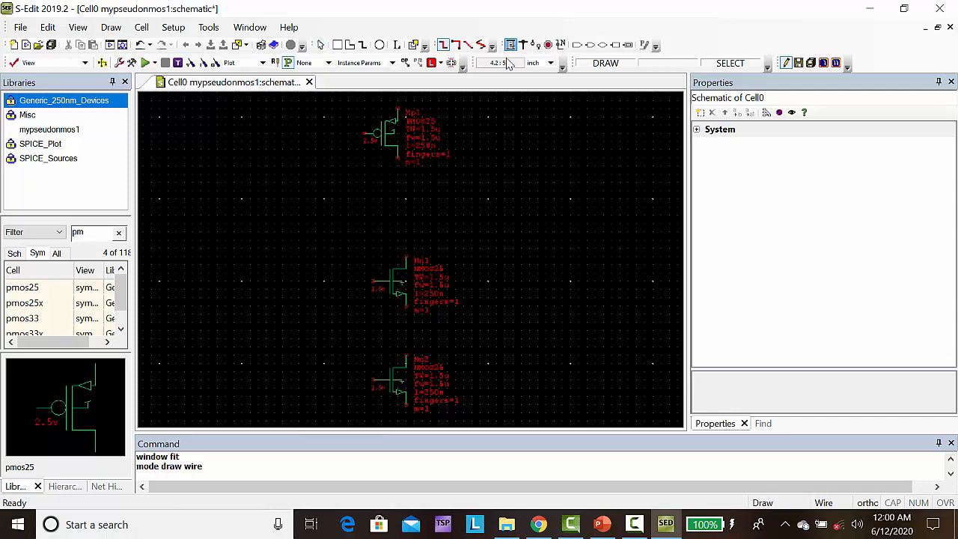
pyautogui.click(397, 159)
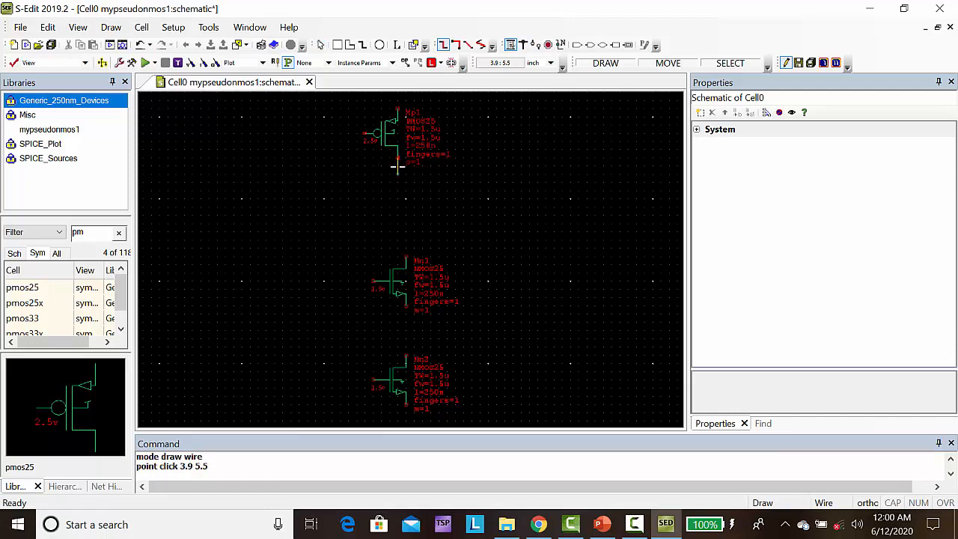
pyautogui.click(397, 233)
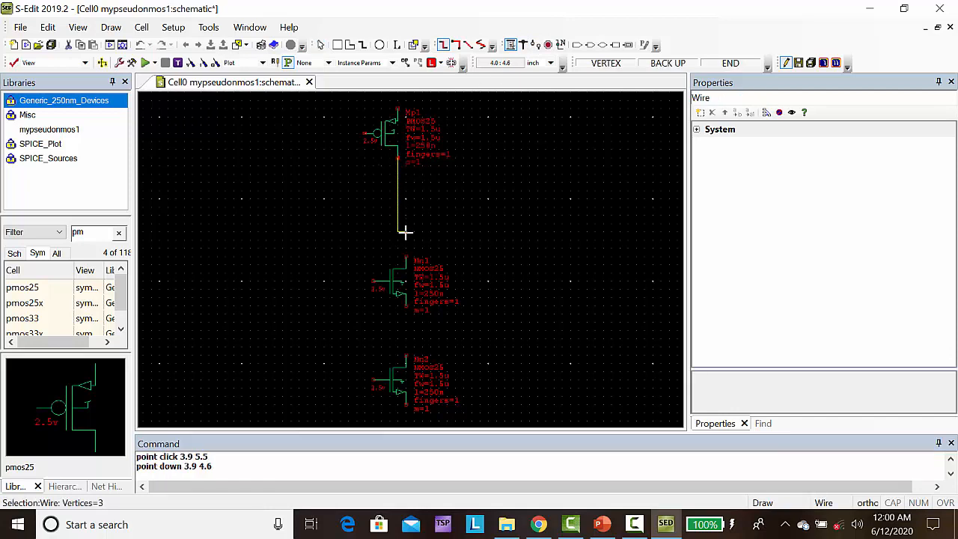
pyautogui.moveTo(405, 233); pyautogui.dragTo(404, 258)
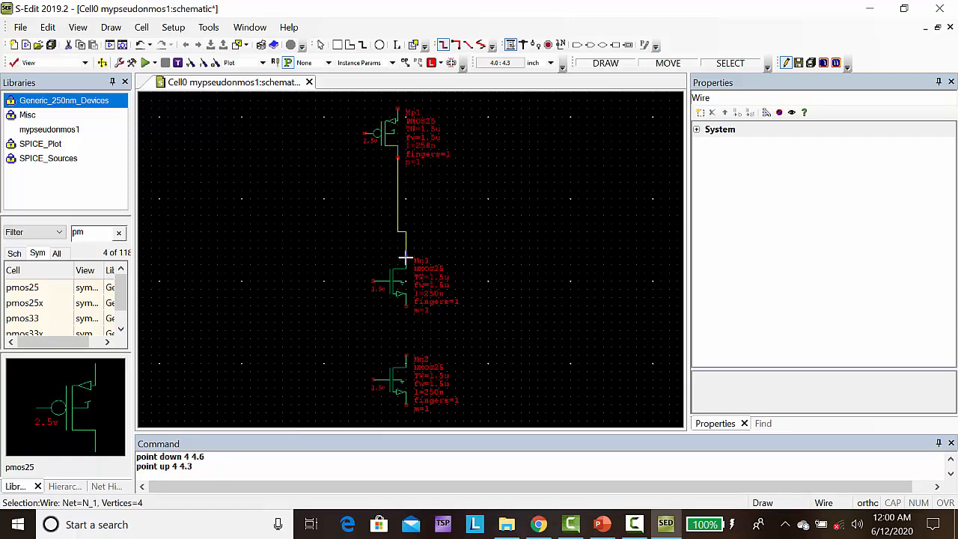
pyautogui.click(404, 258)
pyautogui.press('Escape')
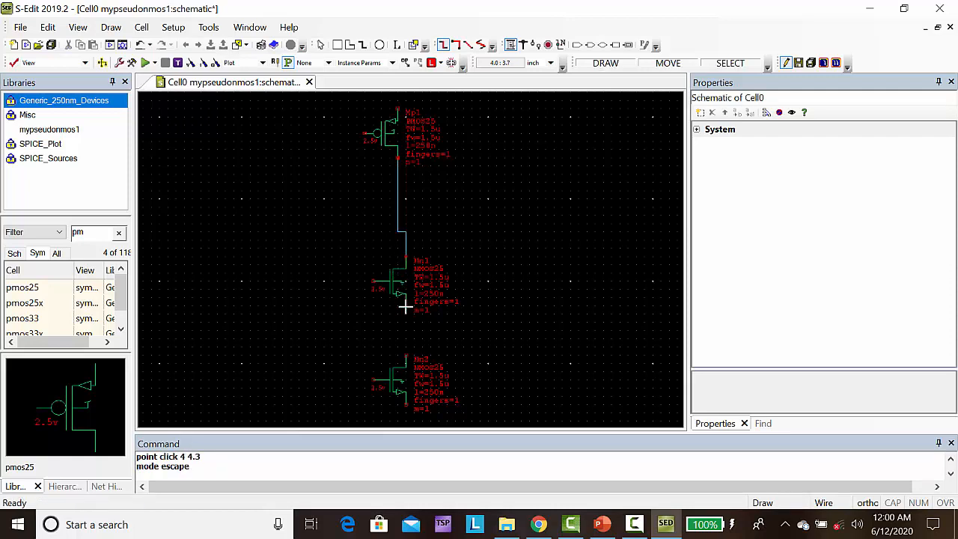
# Wire the lower terminal of Mn1 straight down to the upper terminal of Mn2.
pyautogui.moveTo(404, 307); pyautogui.dragTo(414, 356)
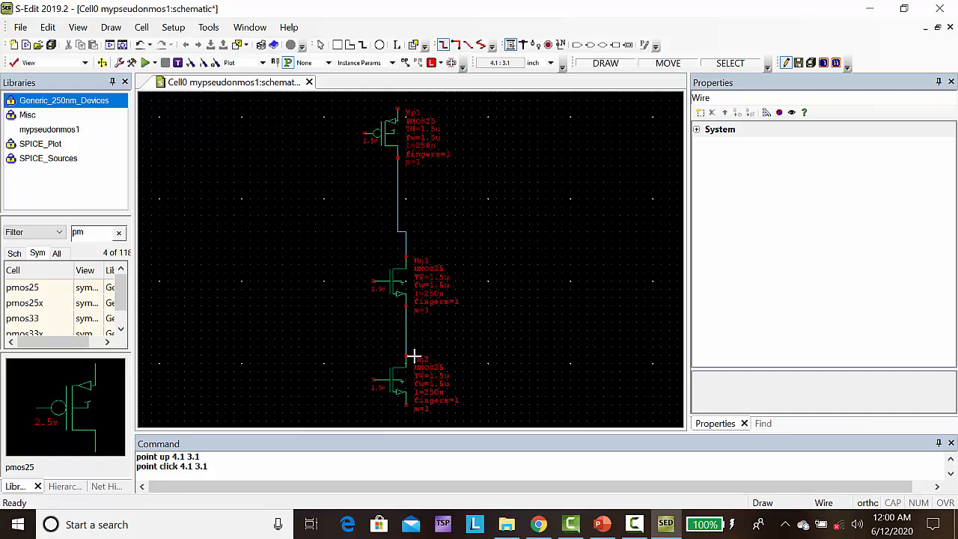
pyautogui.click(408, 357)
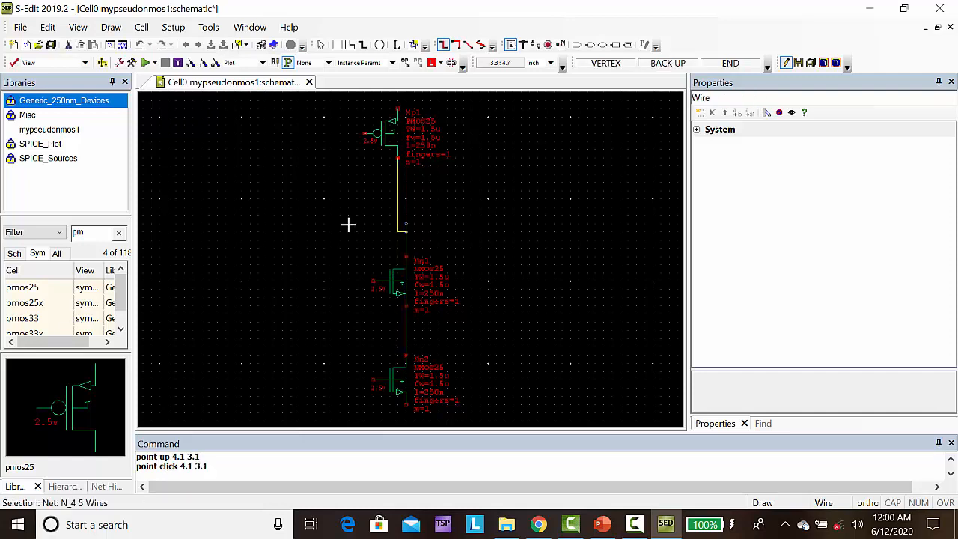
pyautogui.press('Escape')
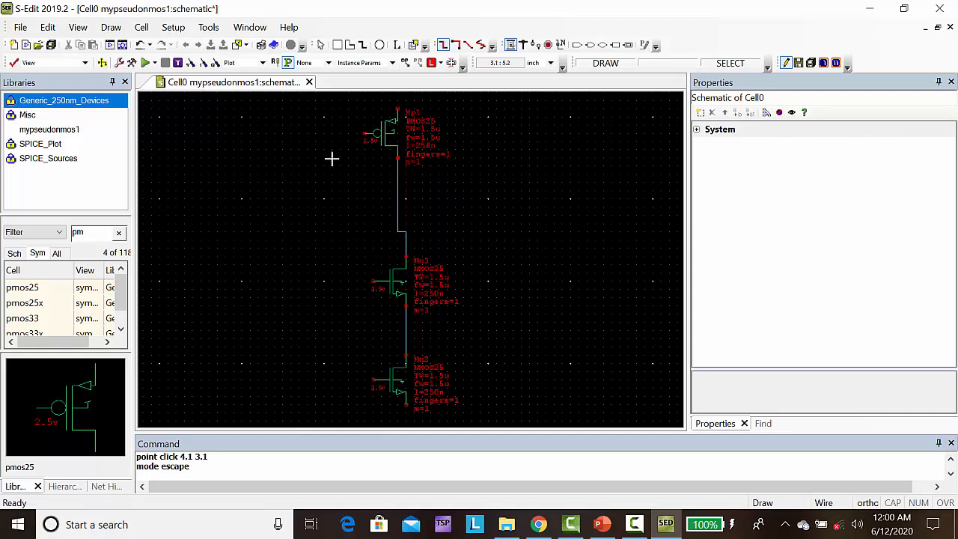
# Place Gnd symbols from the Misc library at Mp1's gate, at Mn2's lower terminal and in the free space below and left of Mn2.
pyautogui.click(32, 117)
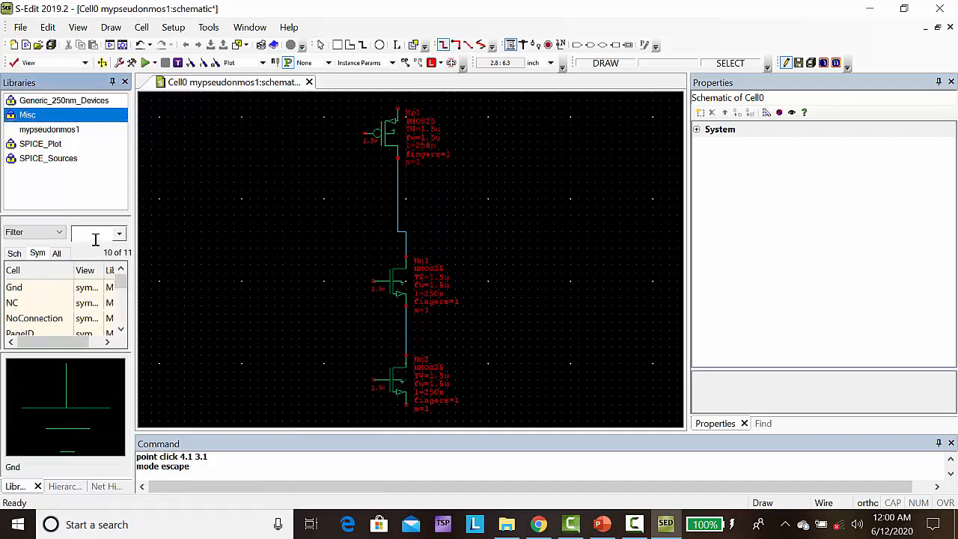
pyautogui.click(17, 289)
pyautogui.rightClick(16, 288)
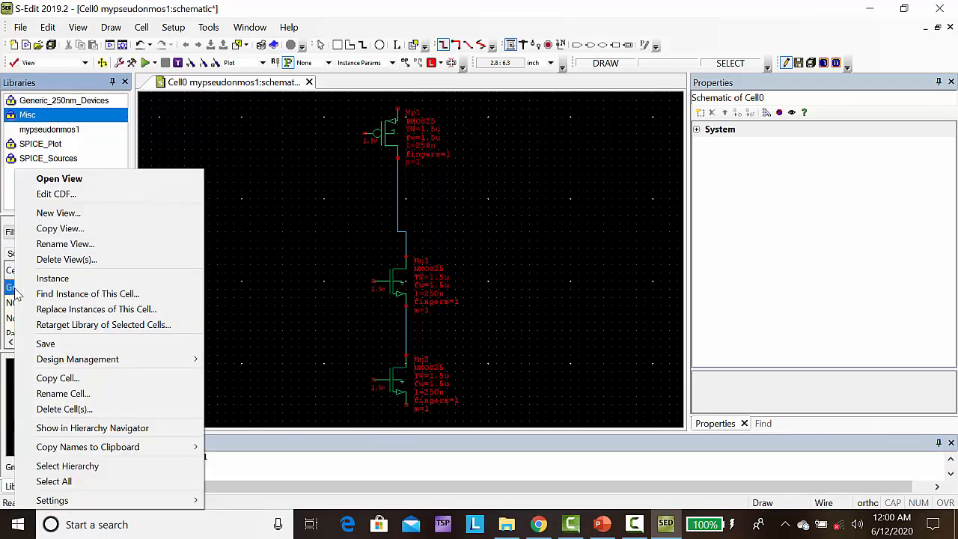
pyautogui.click(51, 279)
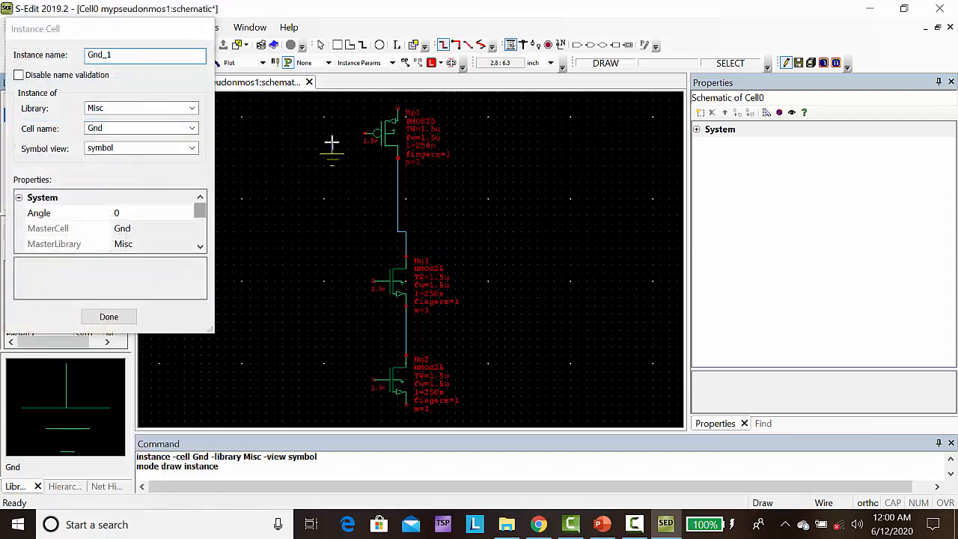
pyautogui.click(365, 135)
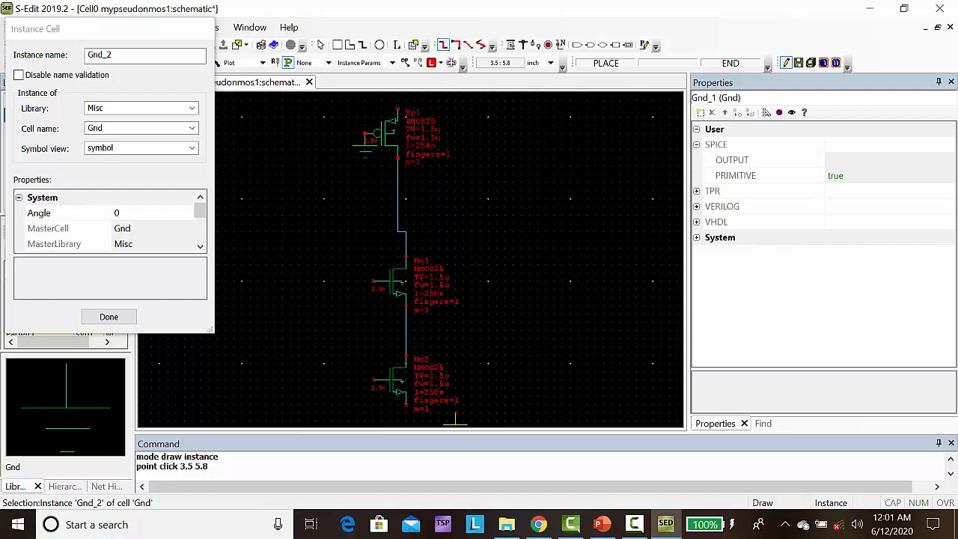
pyautogui.click(405, 406)
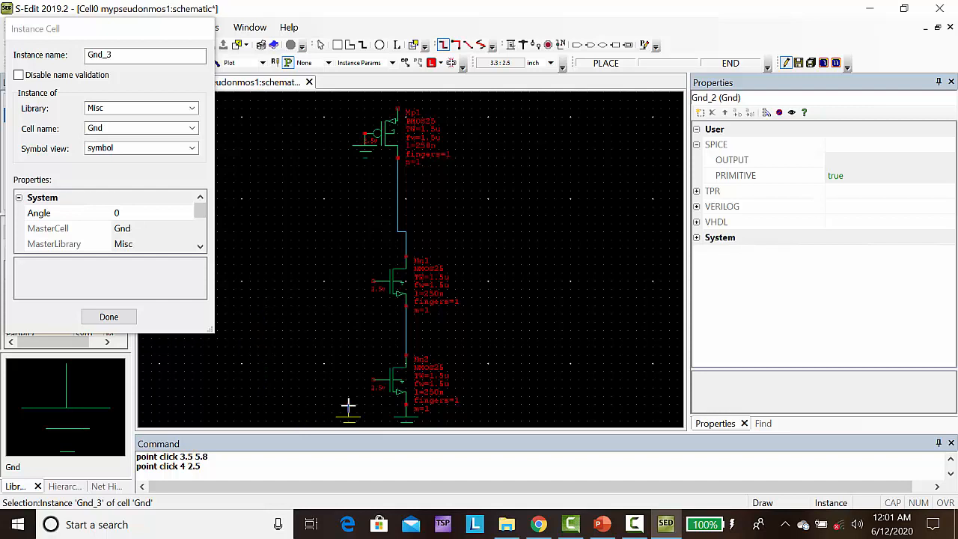
pyautogui.scroll(-1, 365, 422)
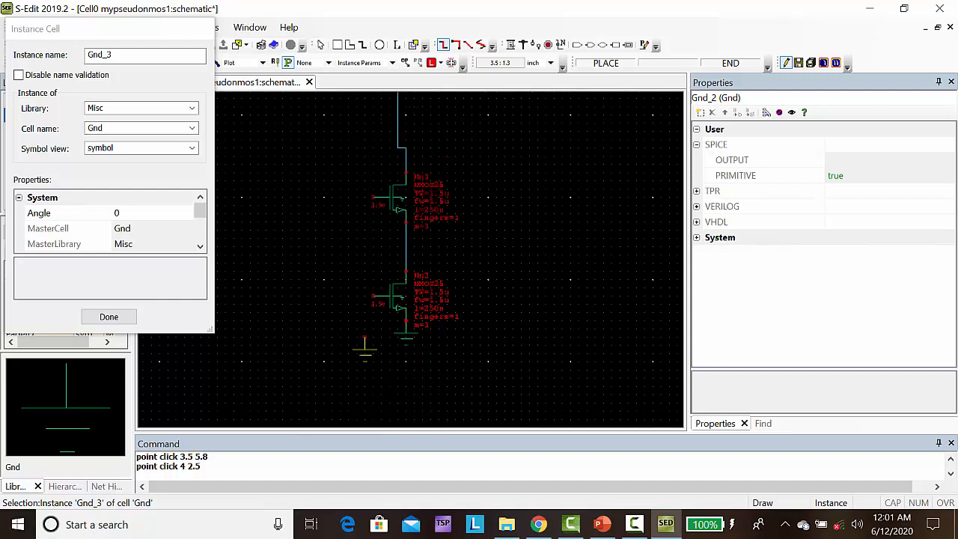
pyautogui.click(348, 339)
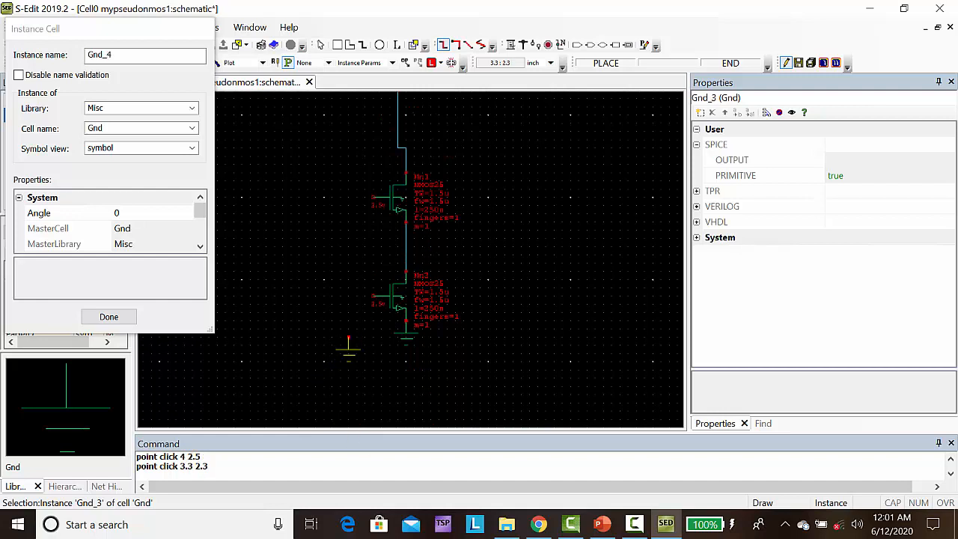
# Place two vpulse sources from the SPICE_Sources library, one beside the gate of Mn1 and one beside the gate of Mn2.
pyautogui.click(191, 110)
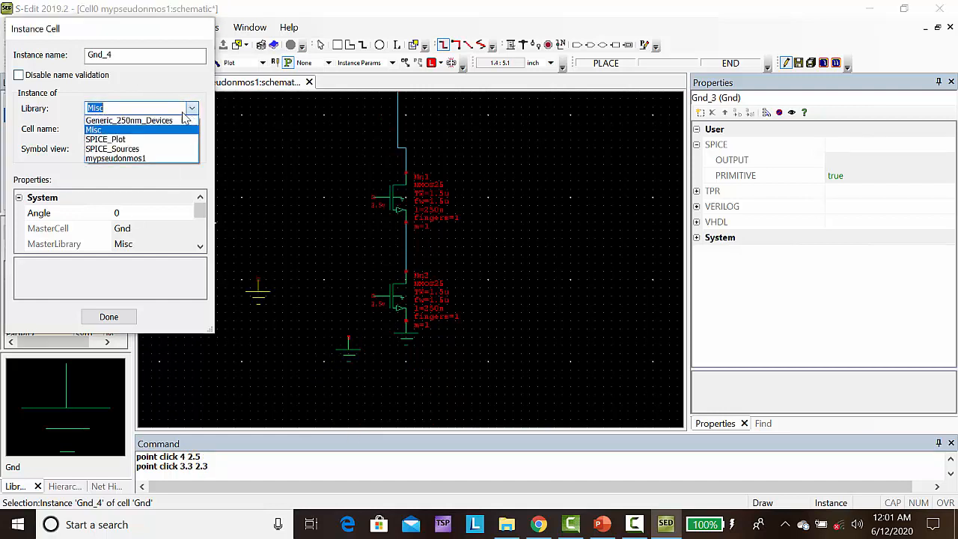
pyautogui.click(150, 148)
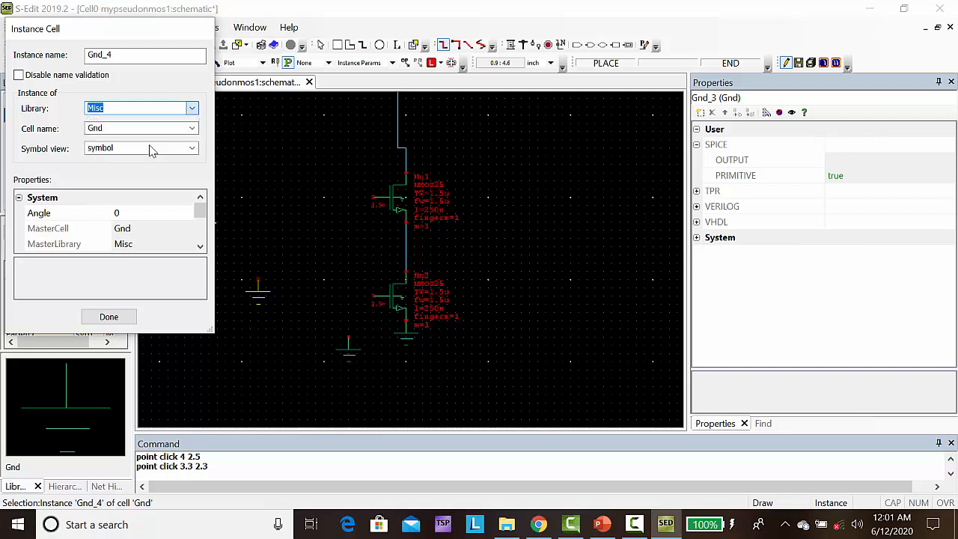
pyautogui.click(193, 129)
pyautogui.scroll(-6, 129, 337)
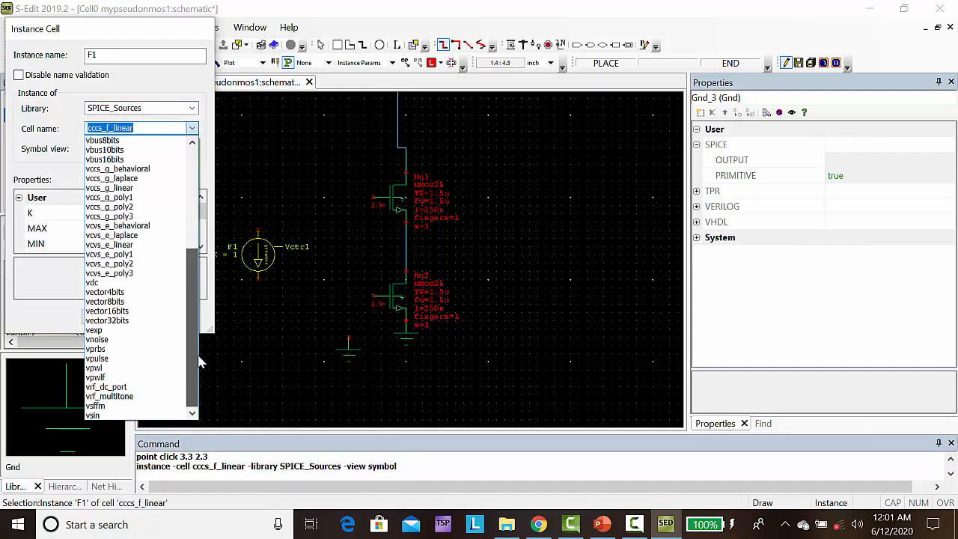
pyautogui.click(114, 359)
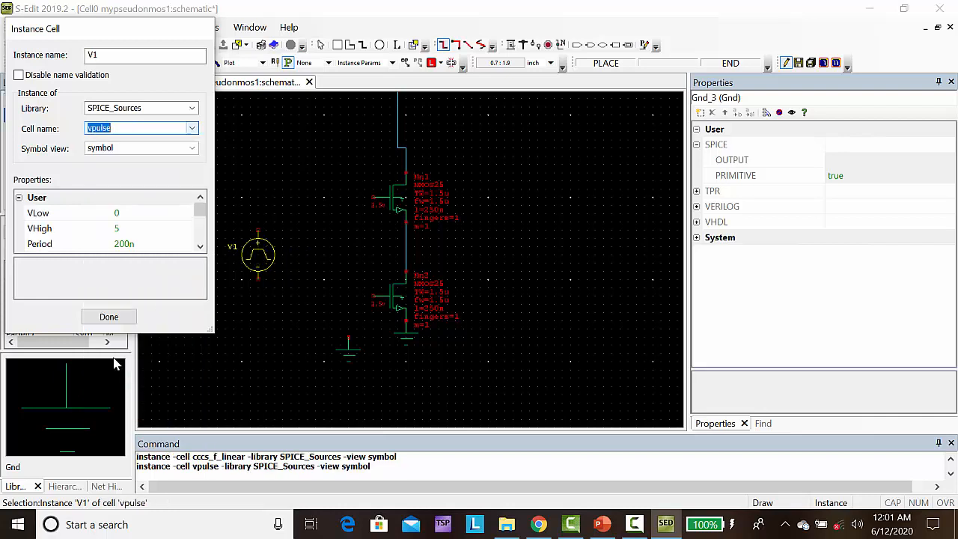
pyautogui.click(357, 249)
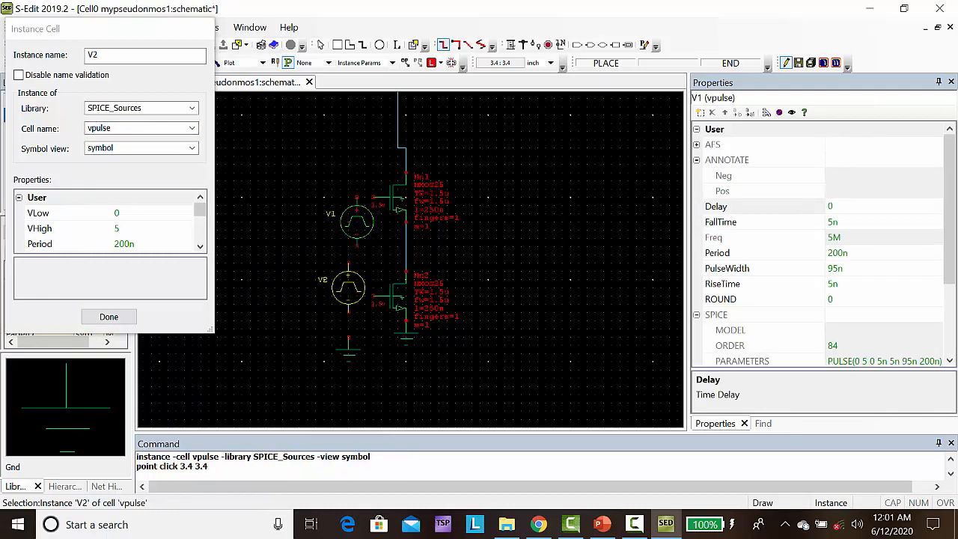
pyautogui.click(364, 345)
pyautogui.press('Escape')
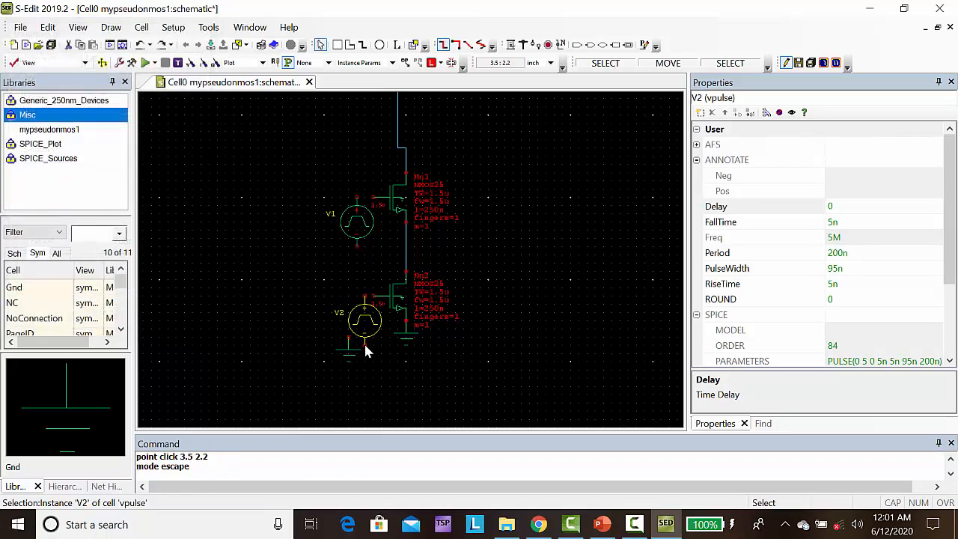
# Copy the loose Gnd symbol and paste it at the lower terminals of V2 and V1 and in the empty area right of the transistors.
pyautogui.click(341, 359)
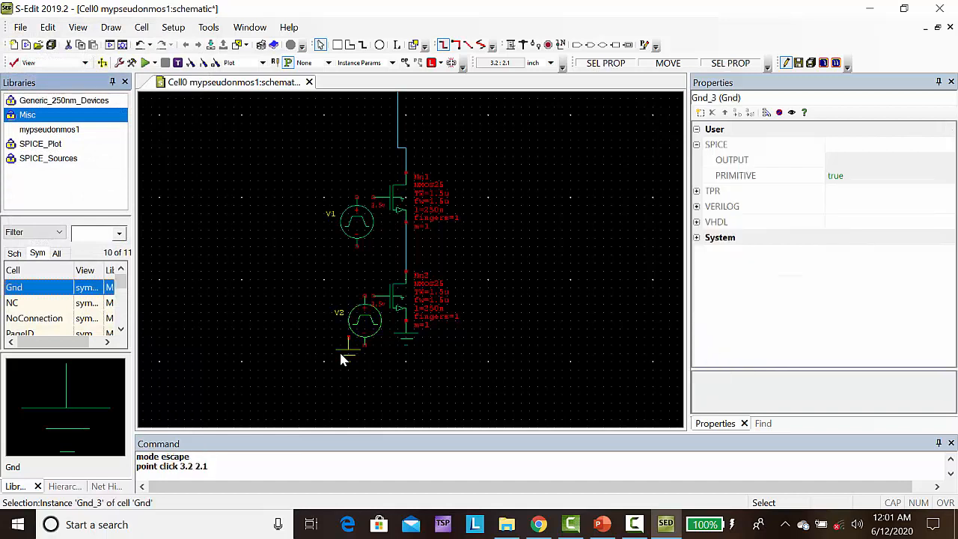
pyautogui.hotkey('ctrl', 'c')
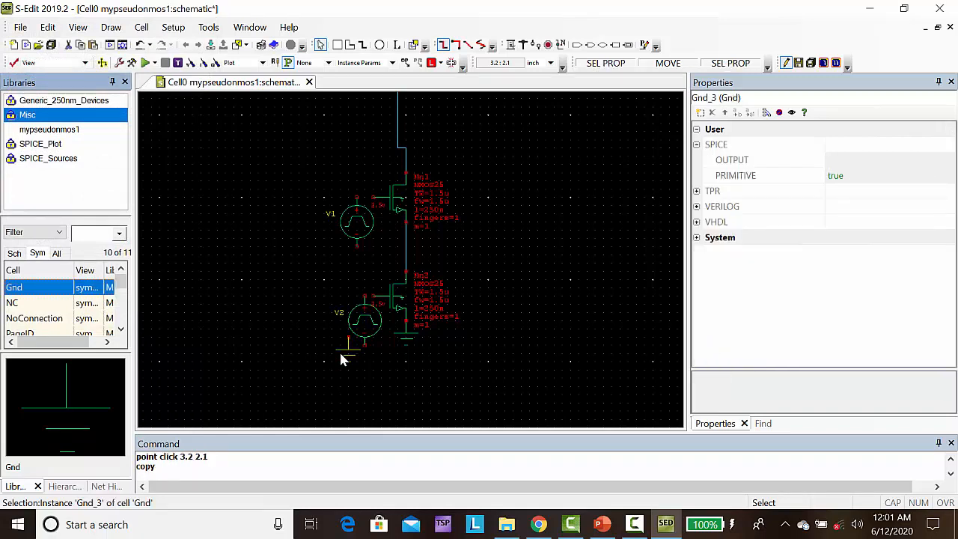
pyautogui.hotkey('ctrl', 'v')
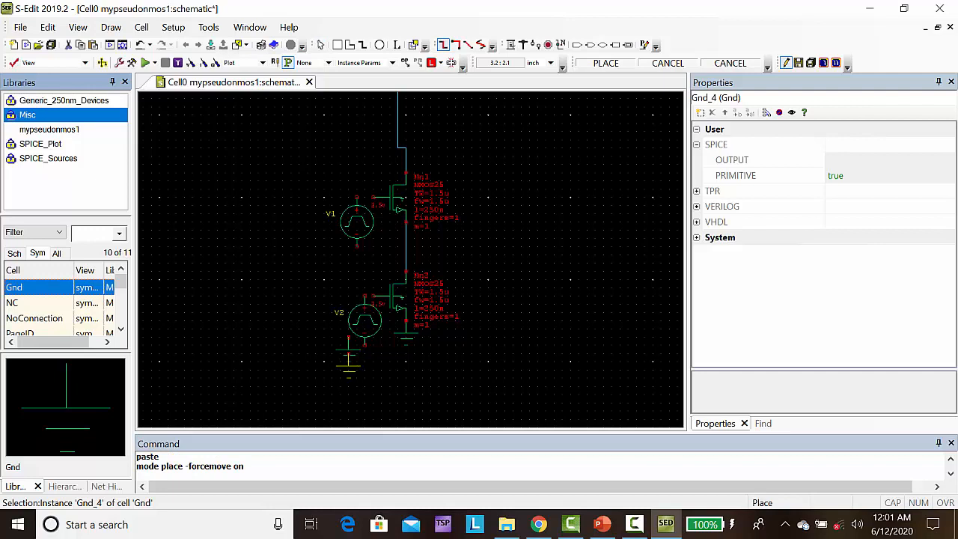
pyautogui.click(366, 352)
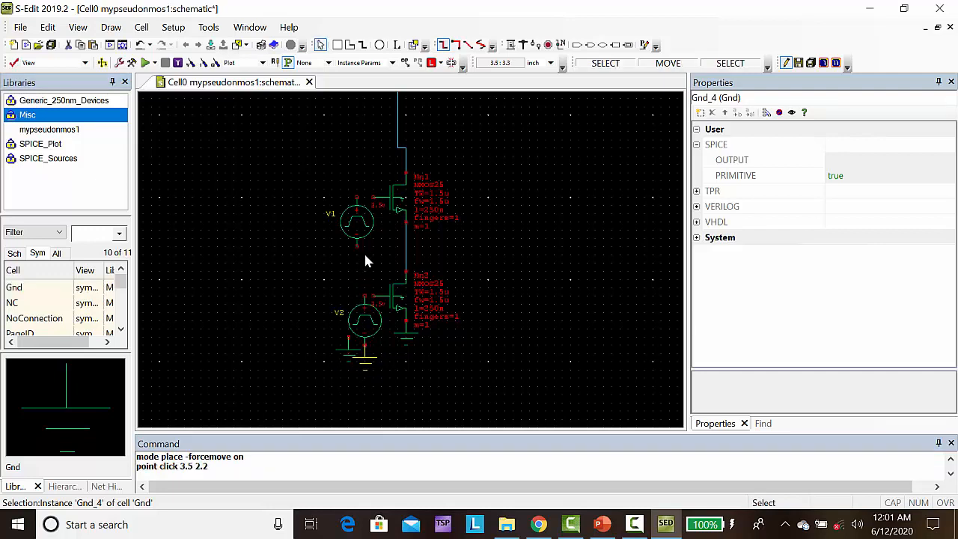
pyautogui.hotkey('ctrl', 'v')
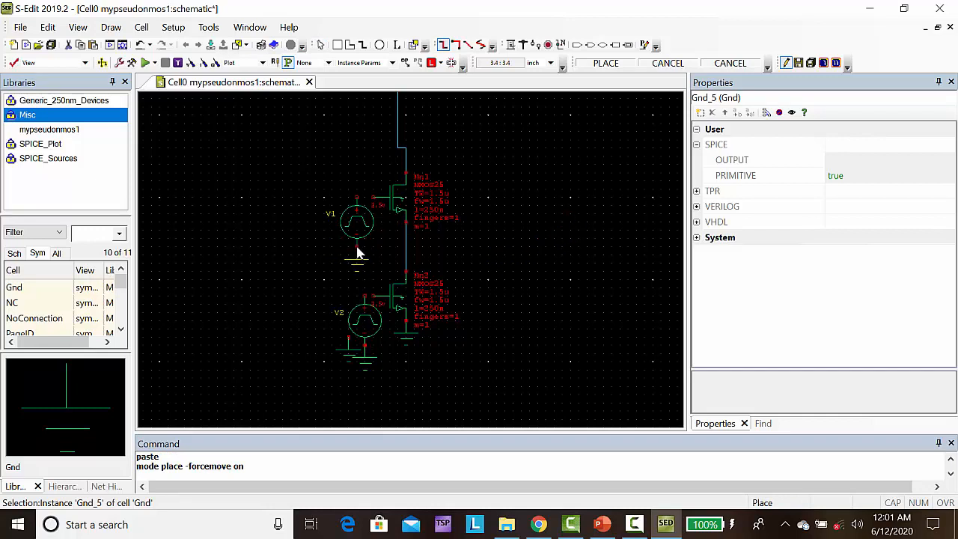
pyautogui.click(357, 253)
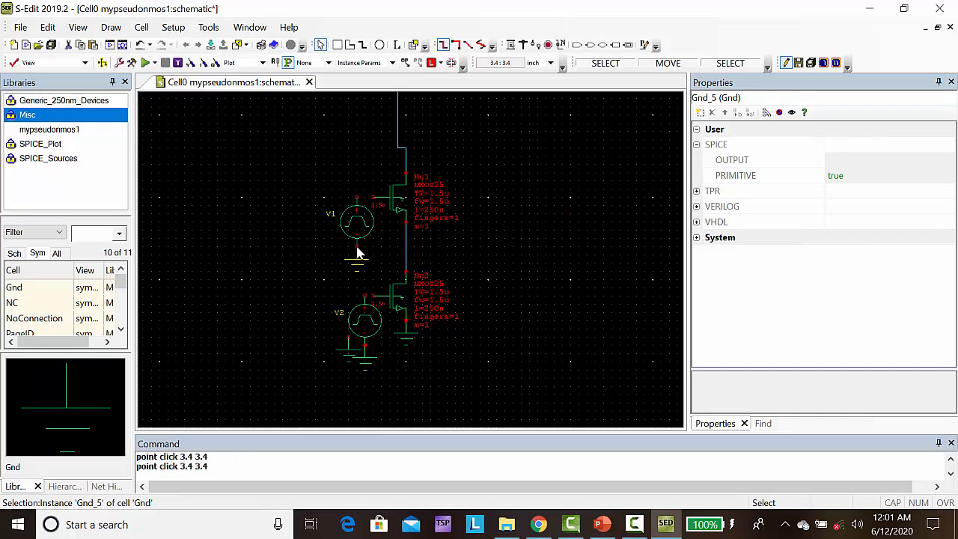
pyautogui.hotkey('ctrl', 'v')
pyautogui.click(536, 238)
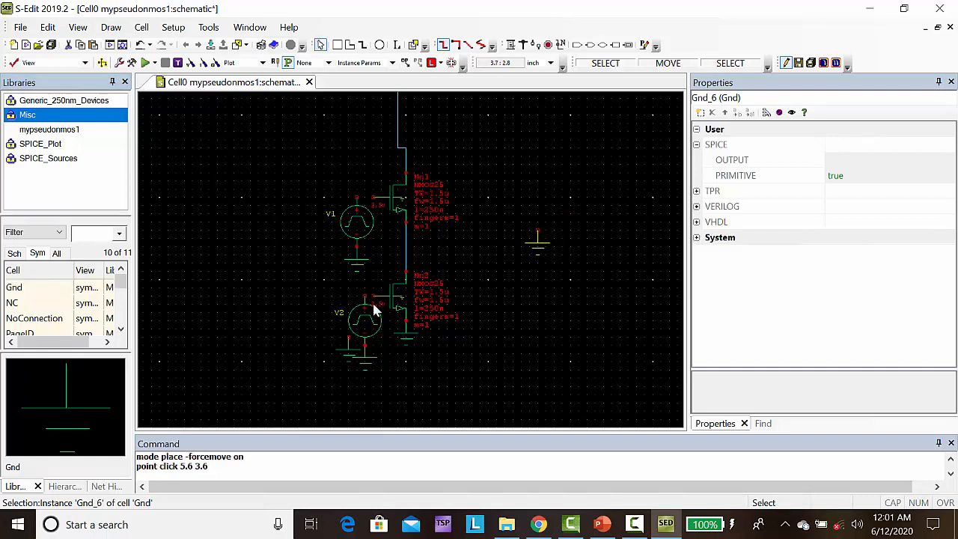
# Delete the stray Gnd symbol beside V2's ground.
pyautogui.click(349, 352)
pyautogui.press('Delete')
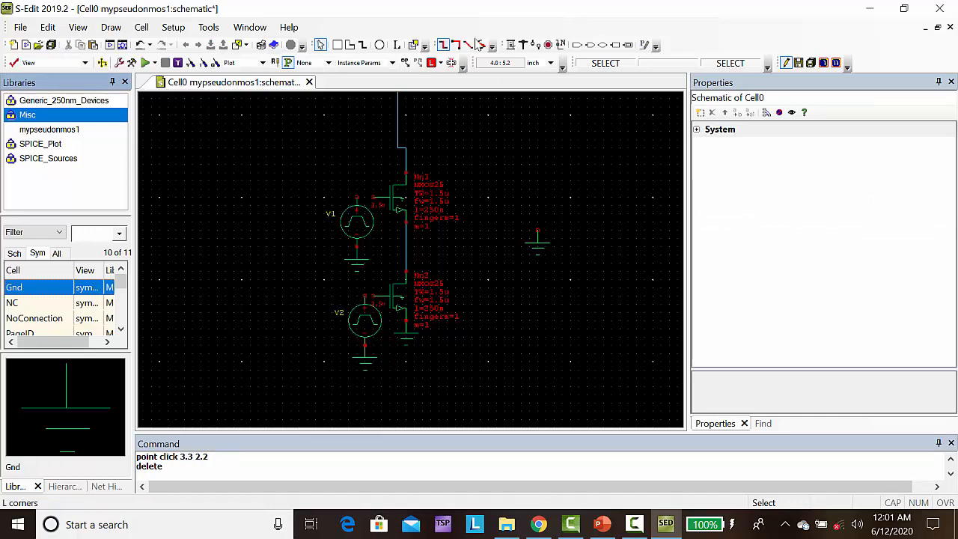
# Place an input port named A left of V1's upper terminal and an input port named B left of V2's upper terminal.
pyautogui.click(578, 46)
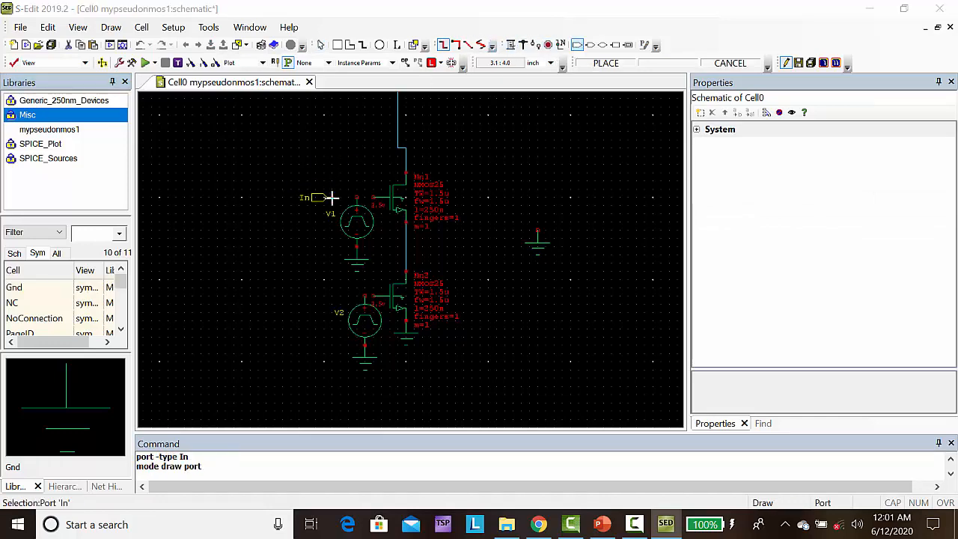
pyautogui.click(331, 198)
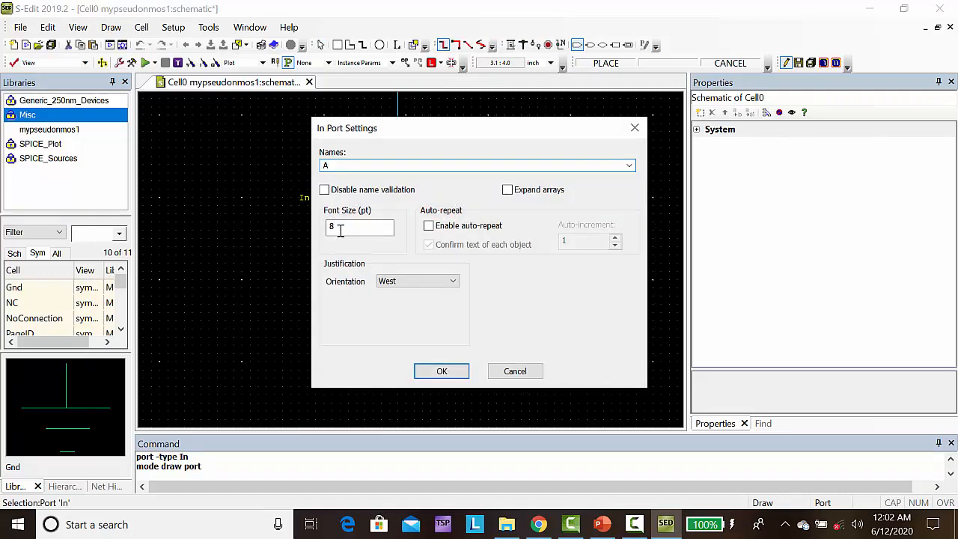
pyautogui.click(442, 369)
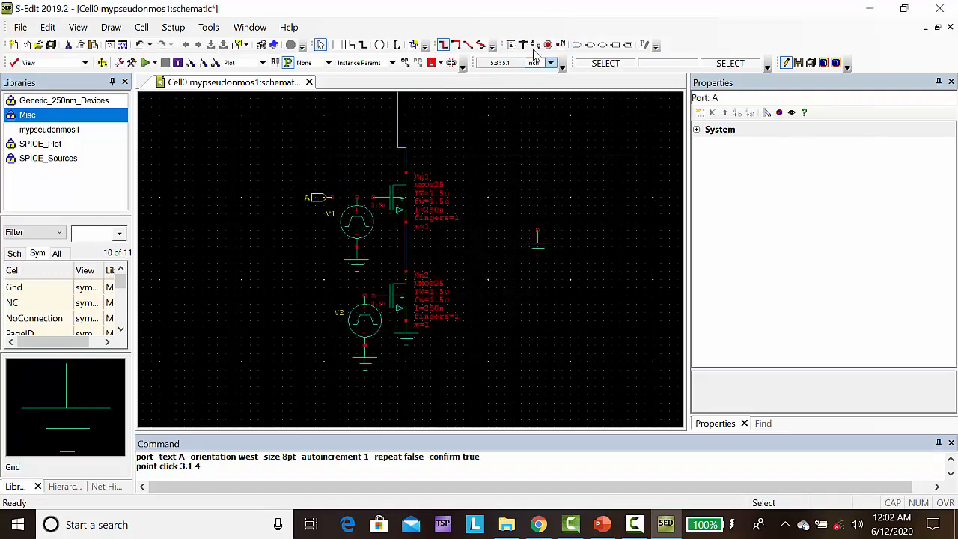
pyautogui.click(578, 46)
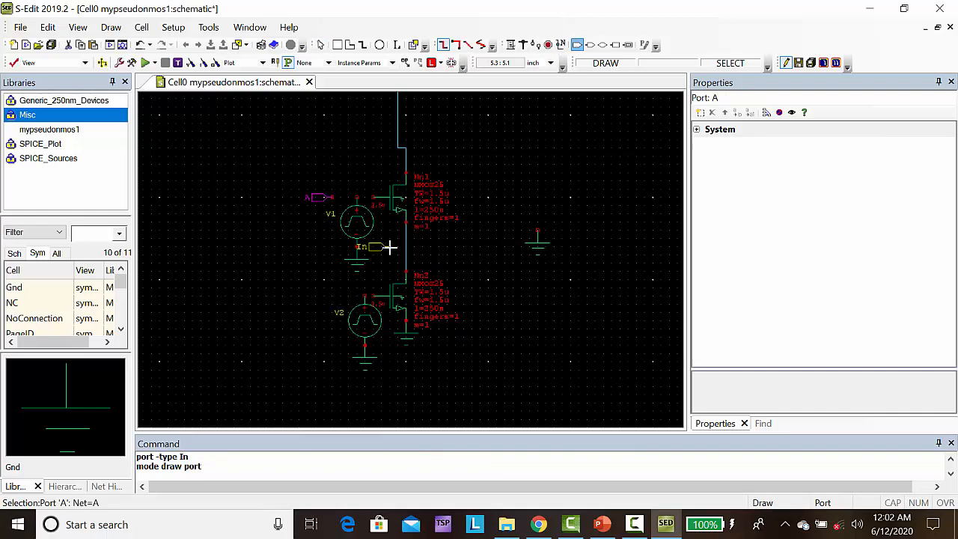
pyautogui.click(348, 297)
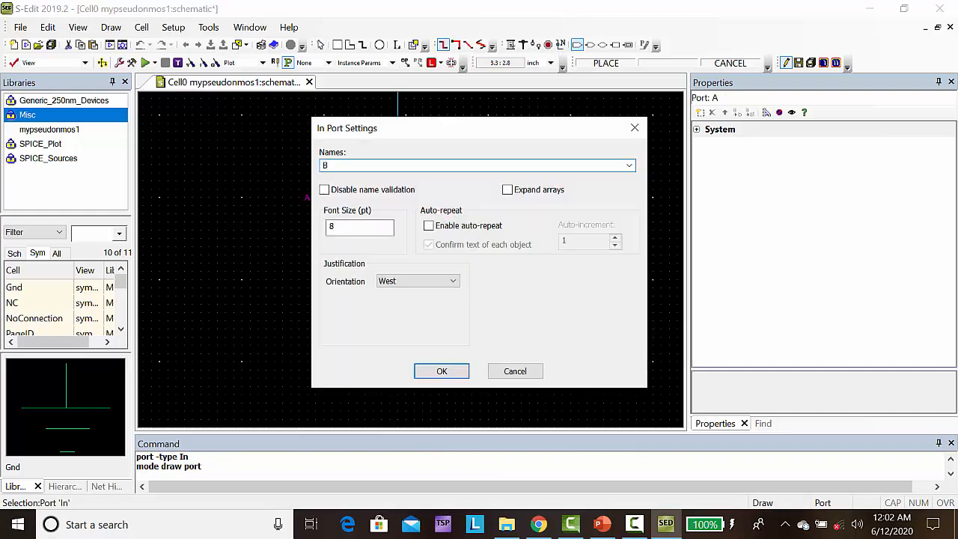
pyautogui.click(441, 370)
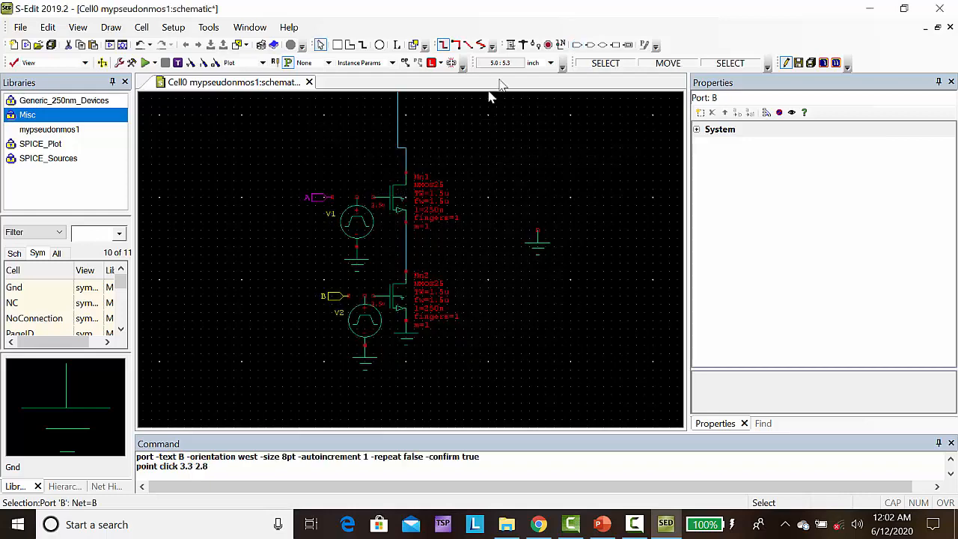
# Wire port A straight across V1's upper terminal to Mn1's gate, and port B across V2's upper terminal to Mn2's gate.
pyautogui.click(511, 44)
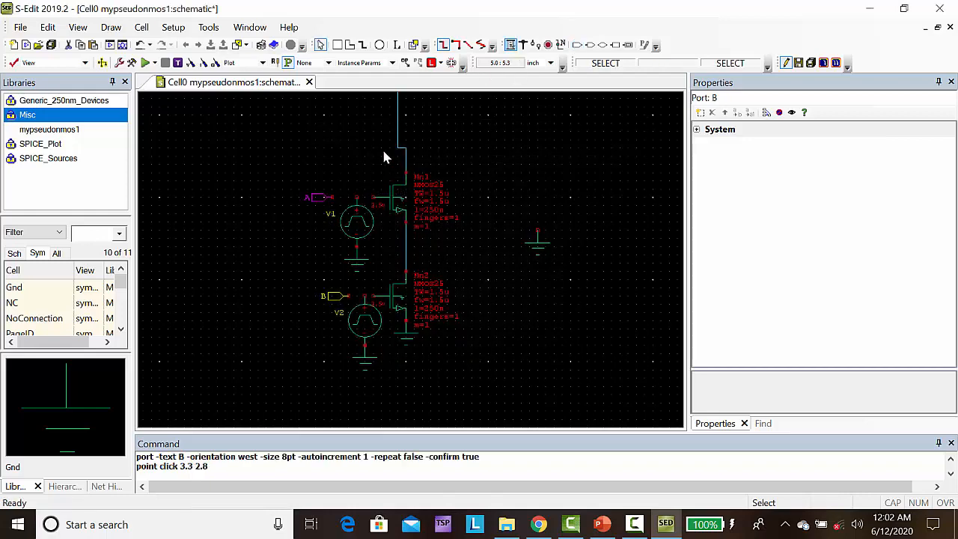
pyautogui.click(512, 45)
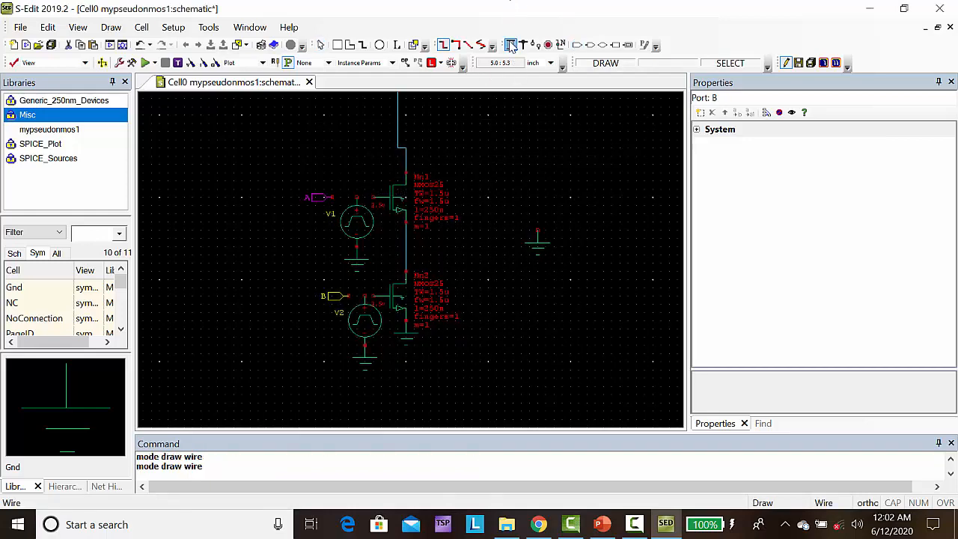
pyautogui.click(332, 198)
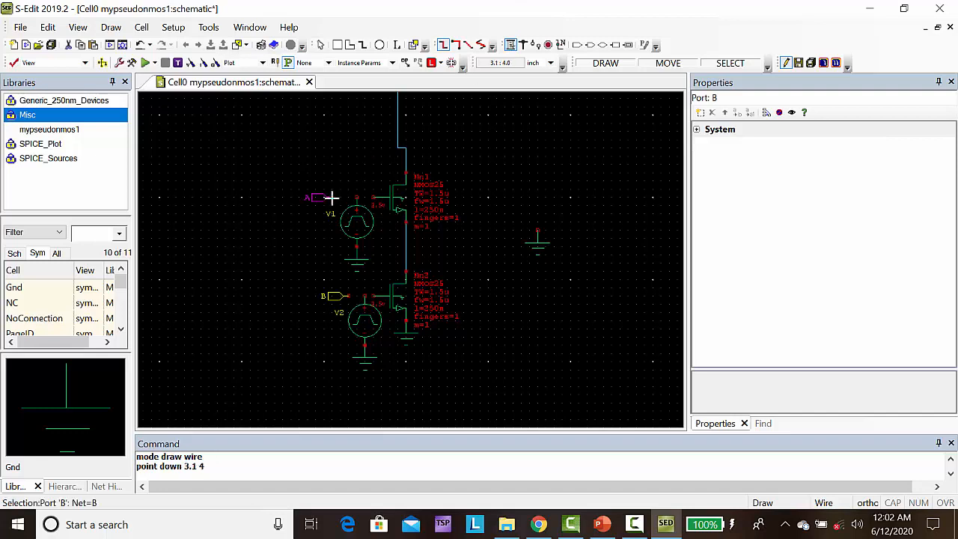
pyautogui.moveTo(377, 198); pyautogui.dragTo(375, 198)
pyautogui.click(374, 197)
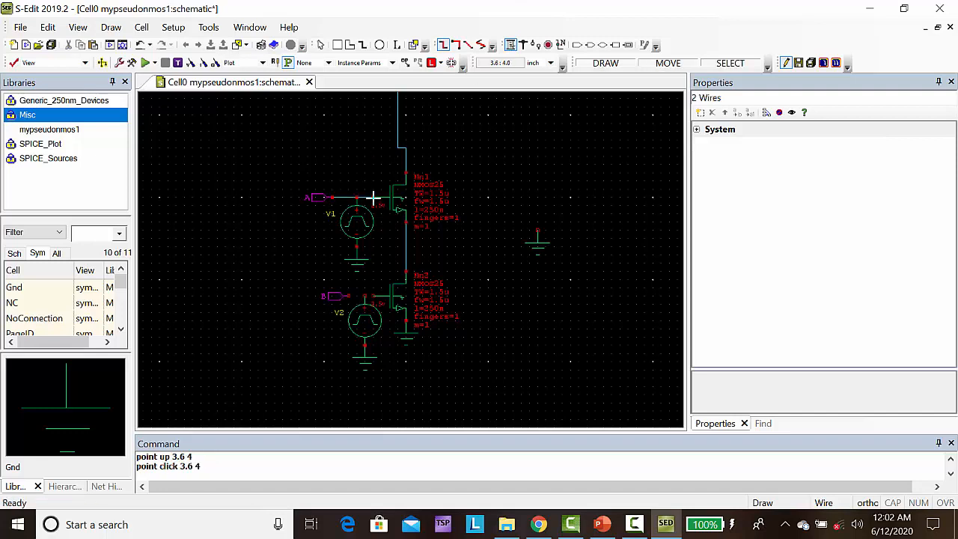
pyautogui.press('Escape')
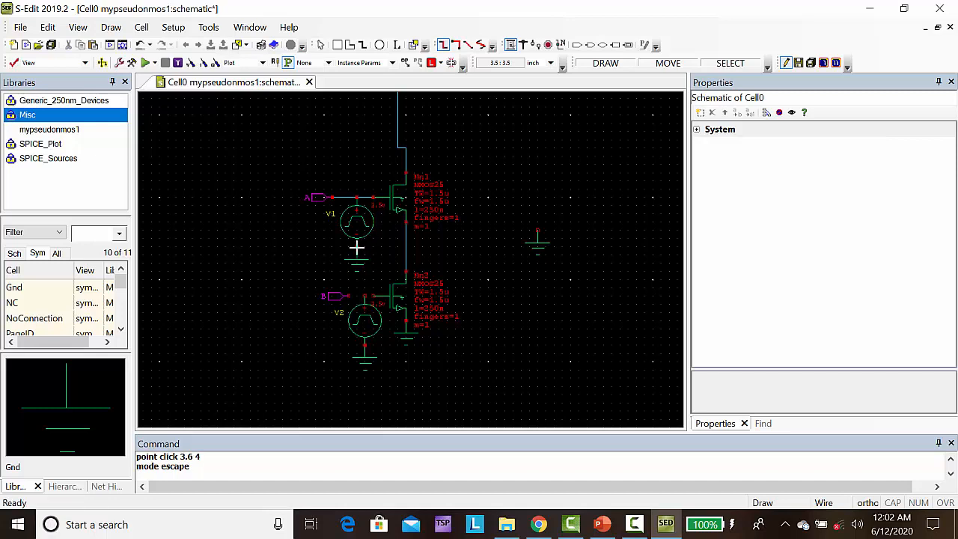
pyautogui.click(348, 297)
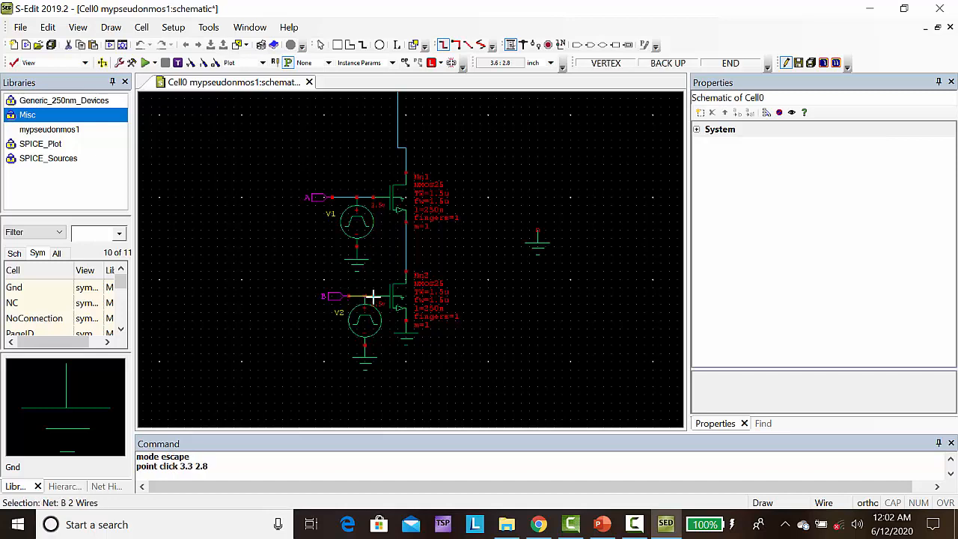
pyautogui.click(373, 297)
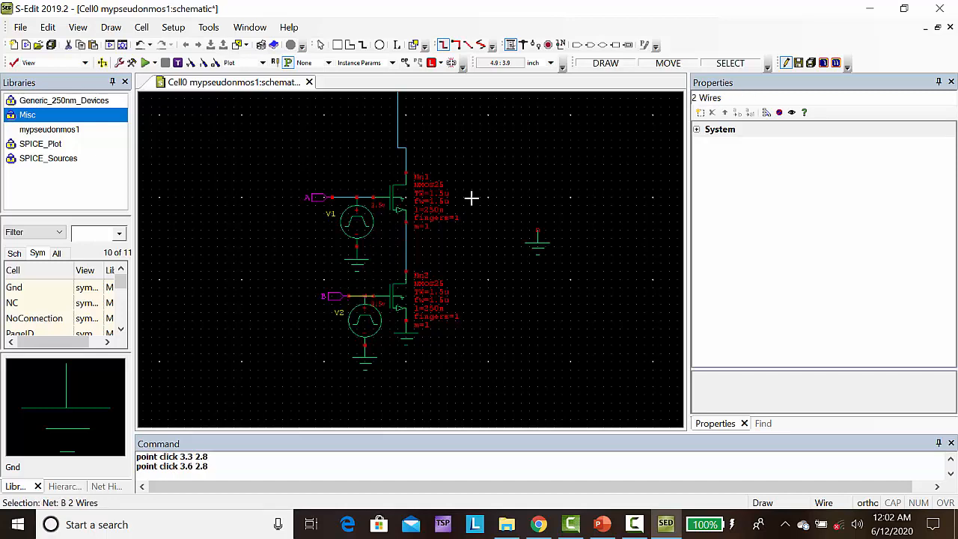
# Branch a wire rightward from the line joining Mp1 and Mn1, and place an output port named C at its end.
pyautogui.click(398, 141)
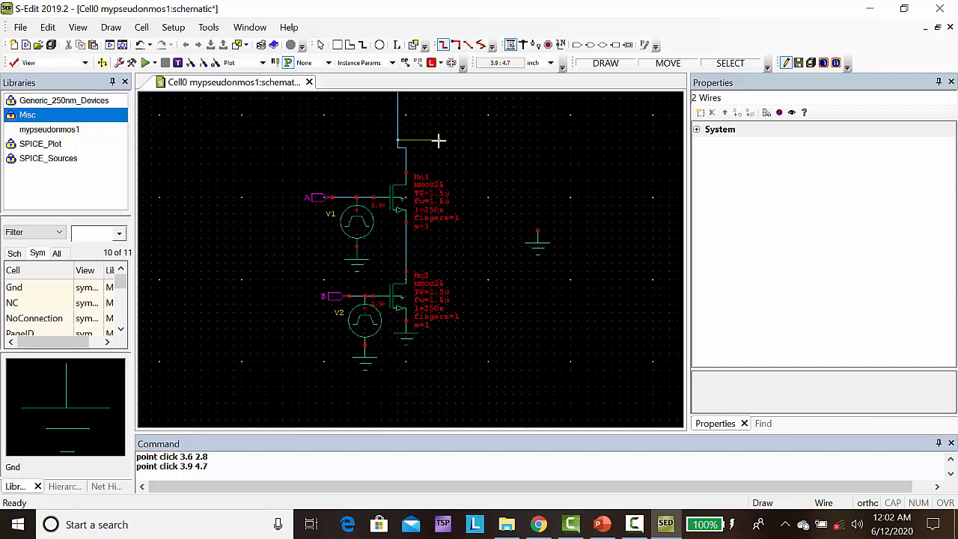
pyautogui.doubleClick(463, 142)
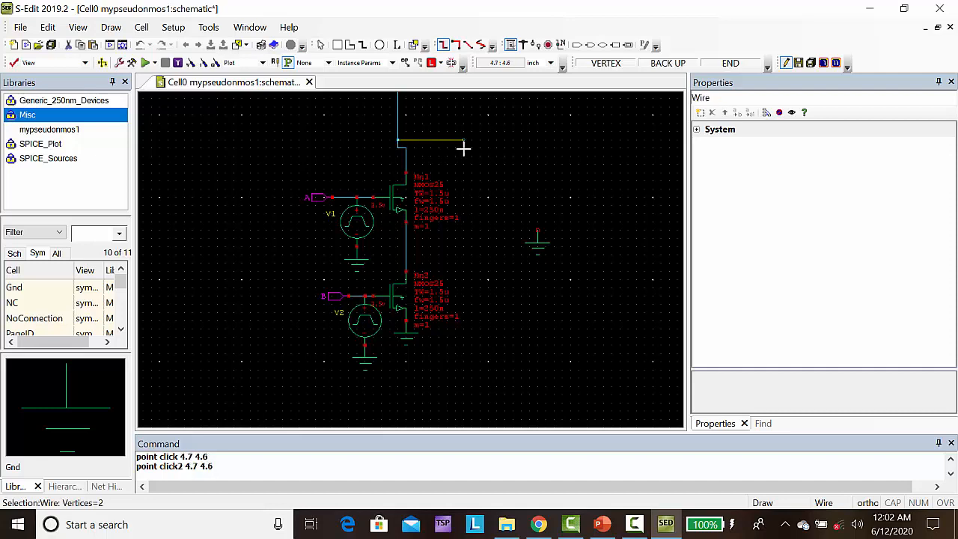
pyautogui.click(590, 45)
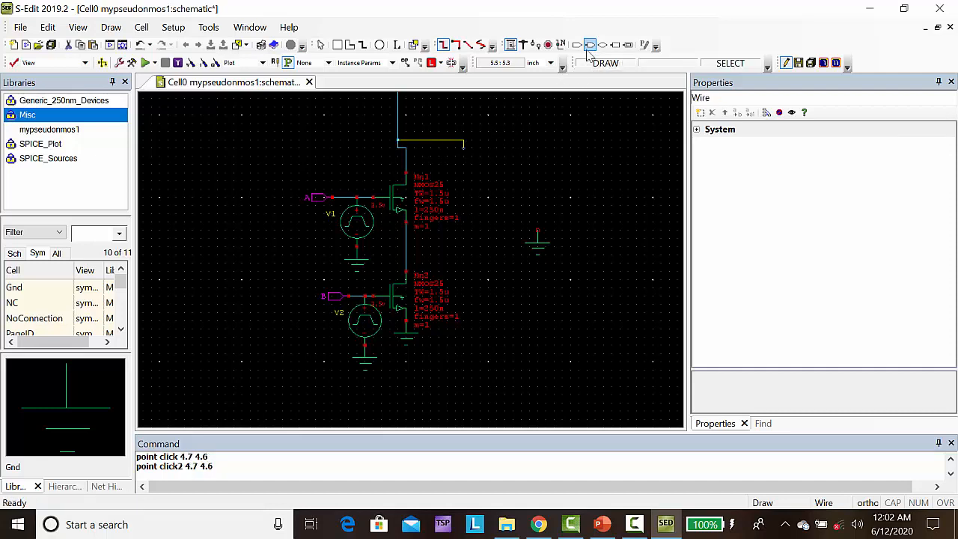
pyautogui.click(590, 45)
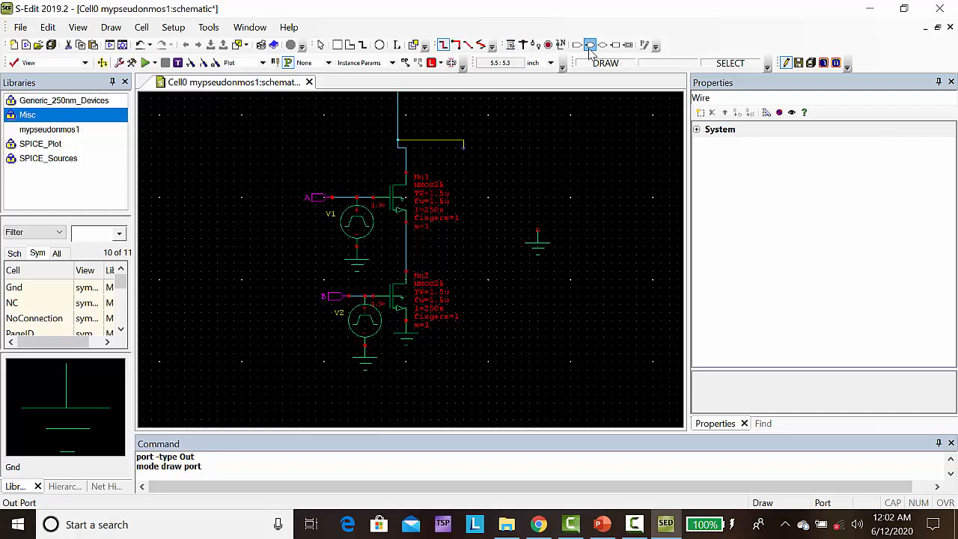
pyautogui.click(464, 148)
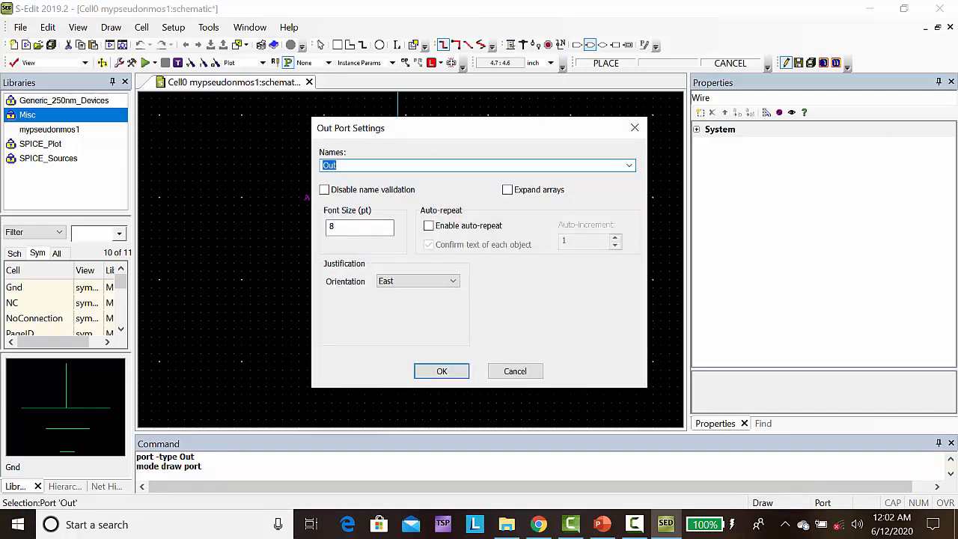
pyautogui.write('C')
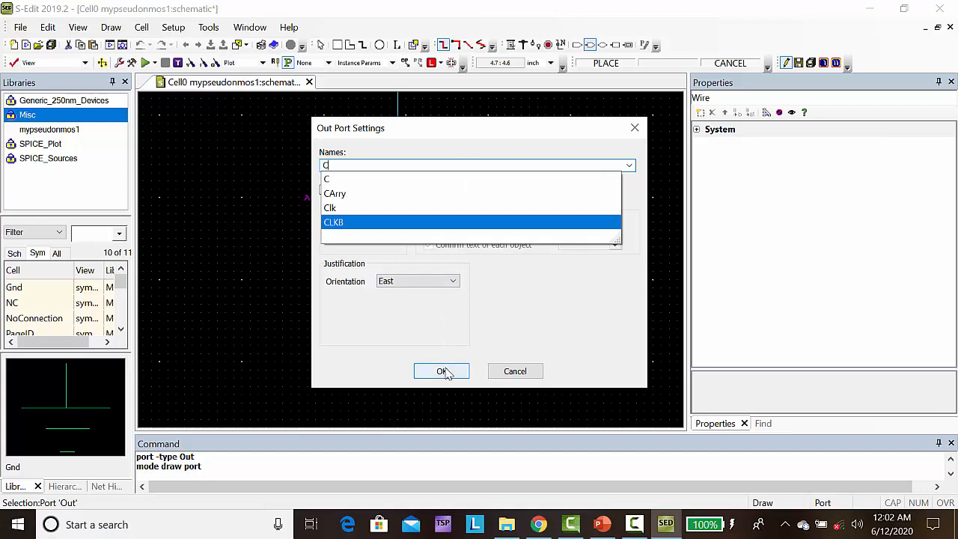
pyautogui.click(354, 183)
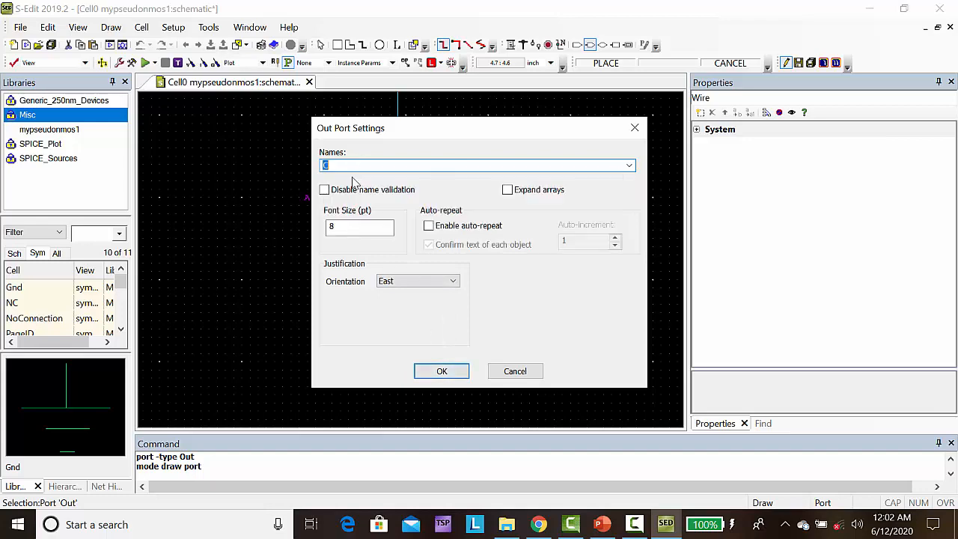
pyautogui.click(442, 372)
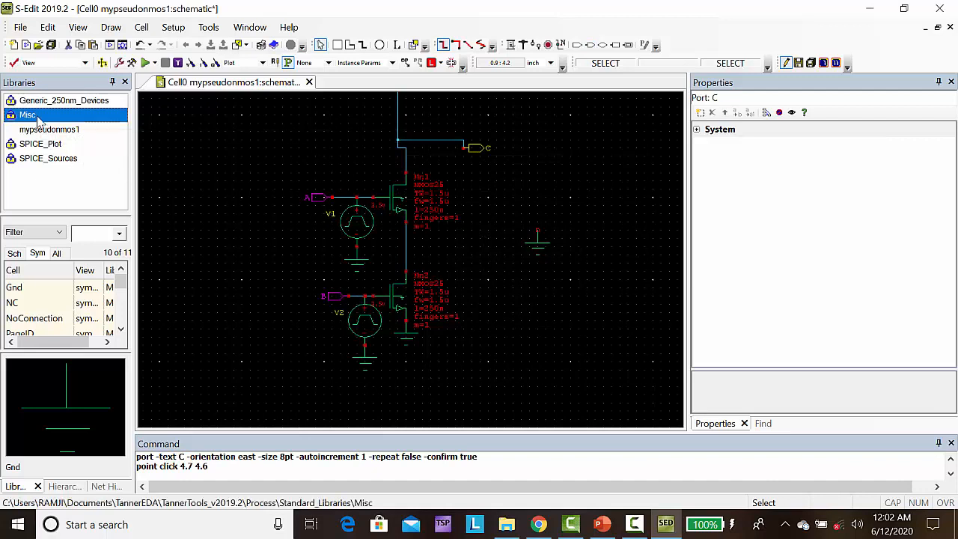
# Place a vdc source from the SPICE_Sources library on the loose Gnd symbol right of the transistors.
pyautogui.click(48, 160)
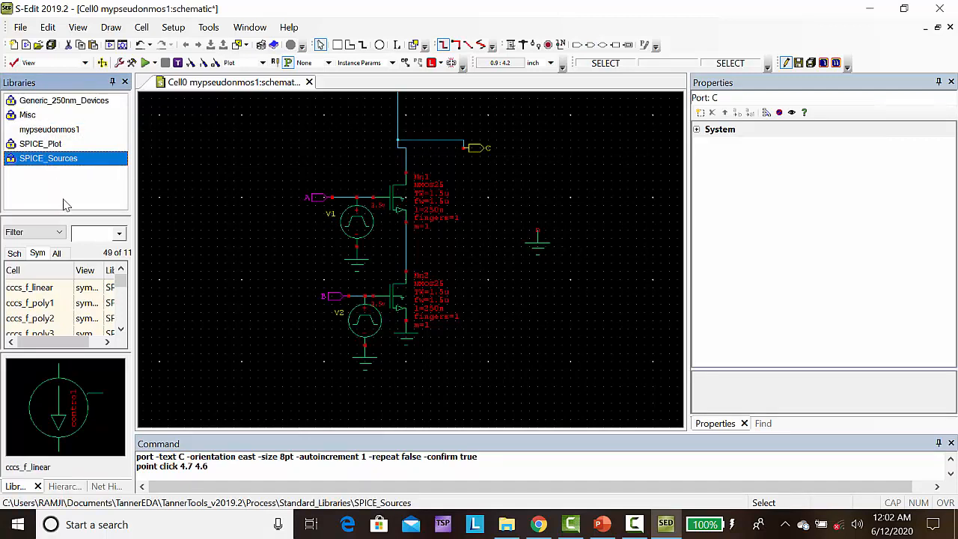
pyautogui.click(84, 235)
pyautogui.write('v')
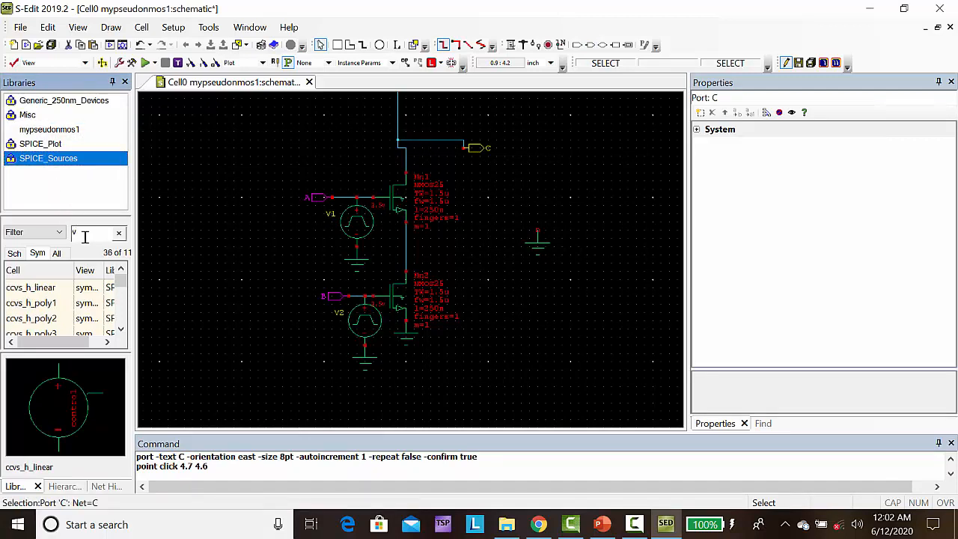
pyautogui.write('dc')
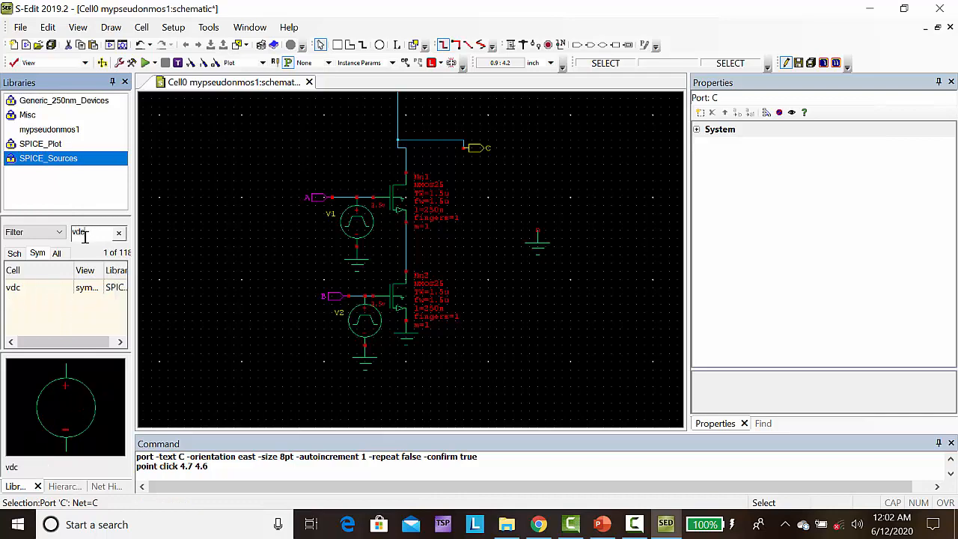
pyautogui.click(20, 292)
pyautogui.rightClick(21, 292)
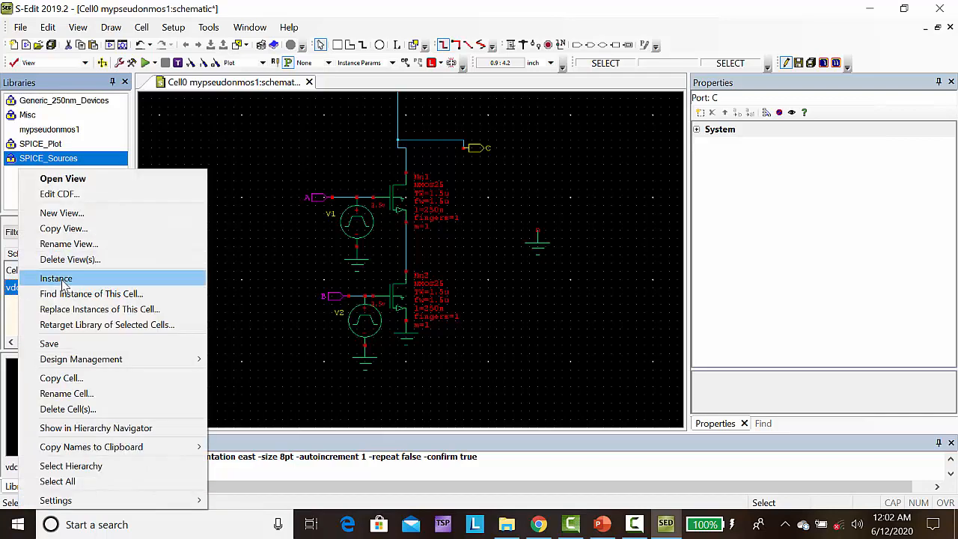
pyautogui.click(63, 280)
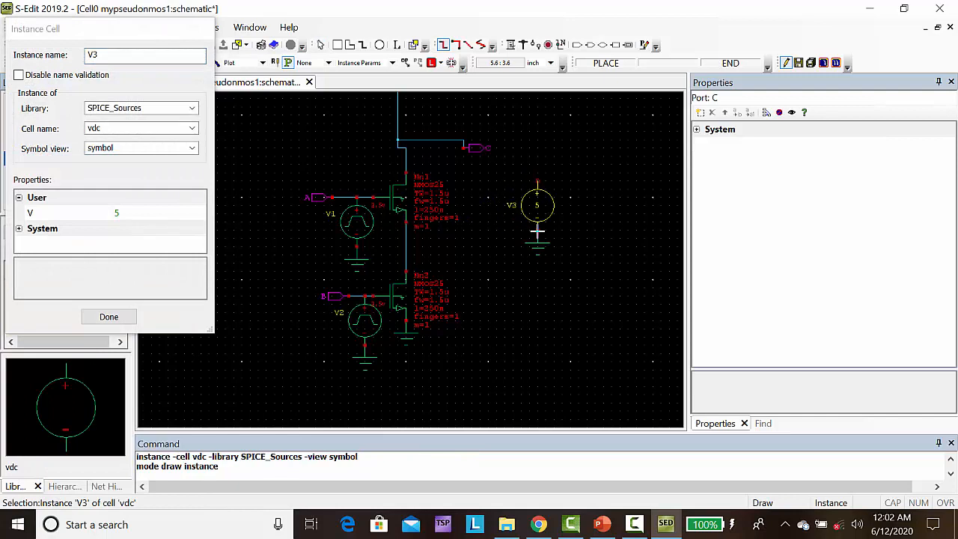
pyautogui.click(538, 231)
pyautogui.press('Escape')
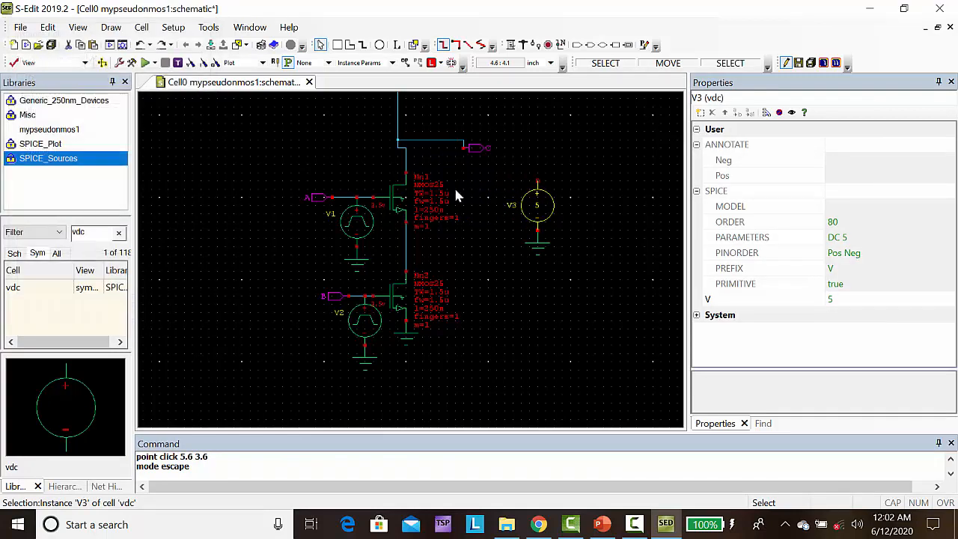
# Place Vdd symbols from the Misc library at the upper terminal of V3 and at the upper terminal of Mp1.
pyautogui.click(29, 115)
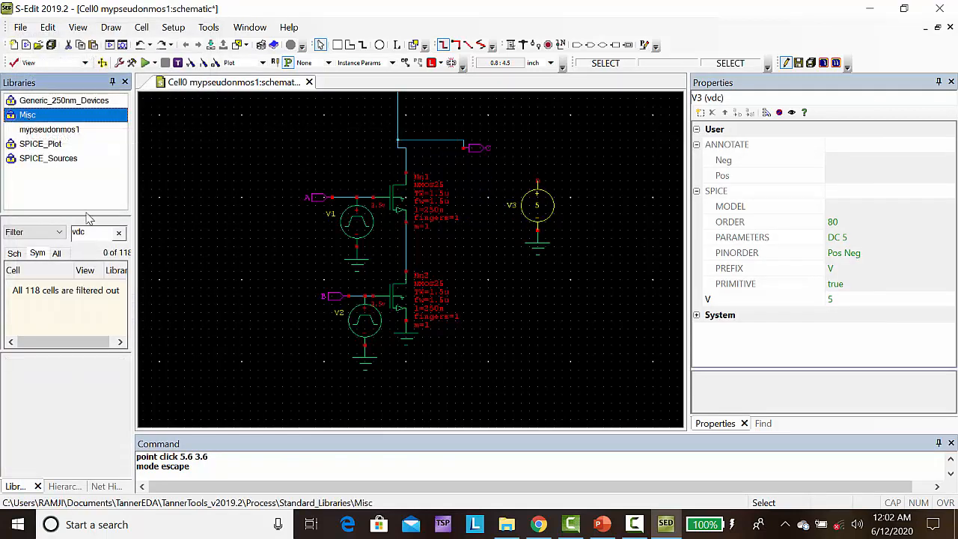
pyautogui.press('BackSpace')
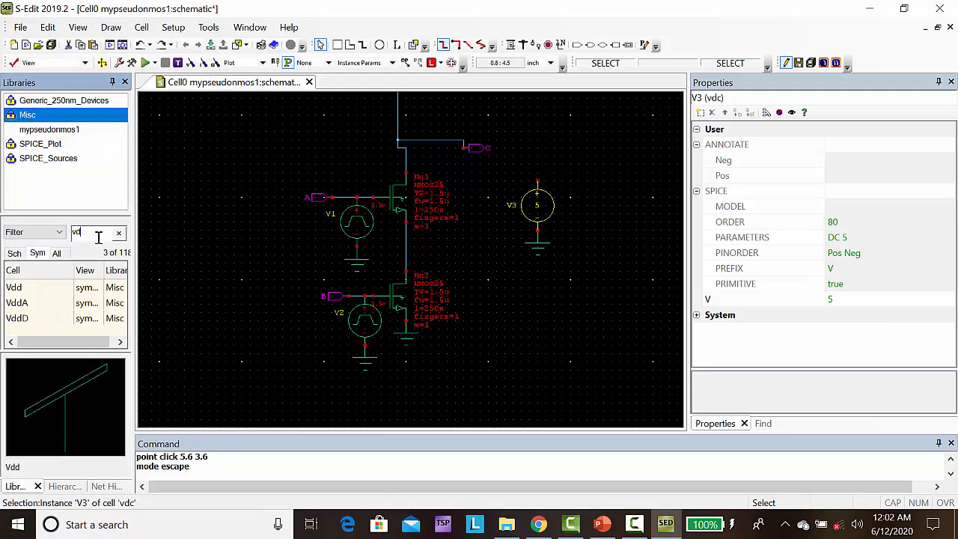
pyautogui.rightClick(13, 289)
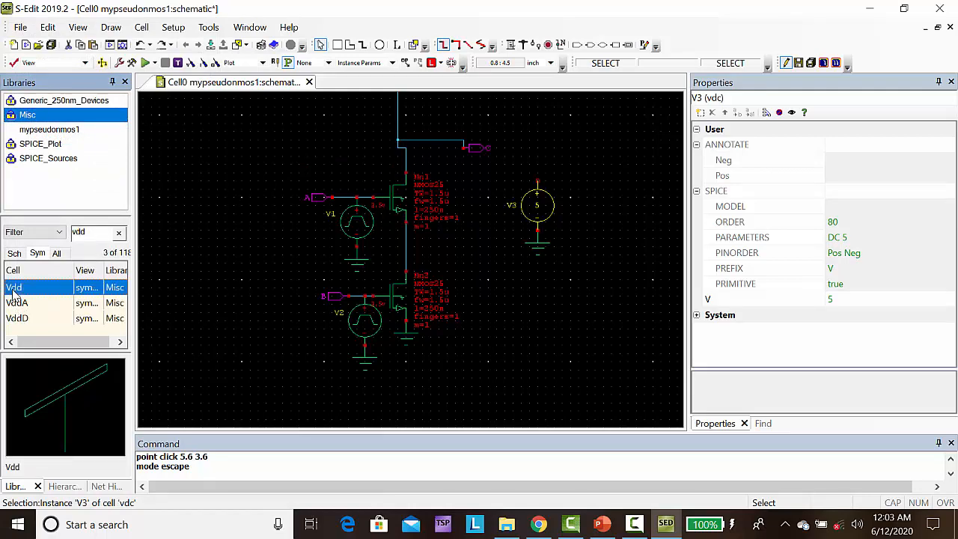
pyautogui.click(81, 277)
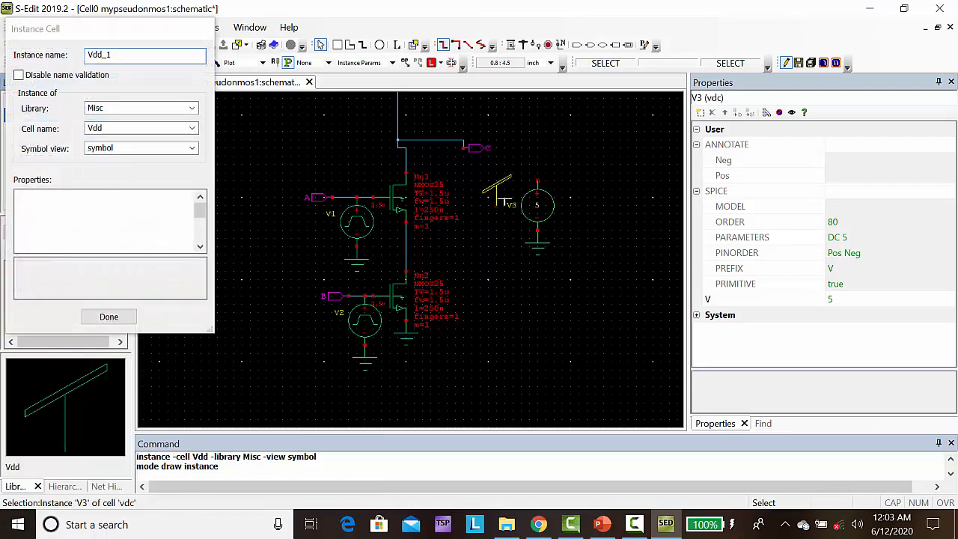
pyautogui.click(537, 175)
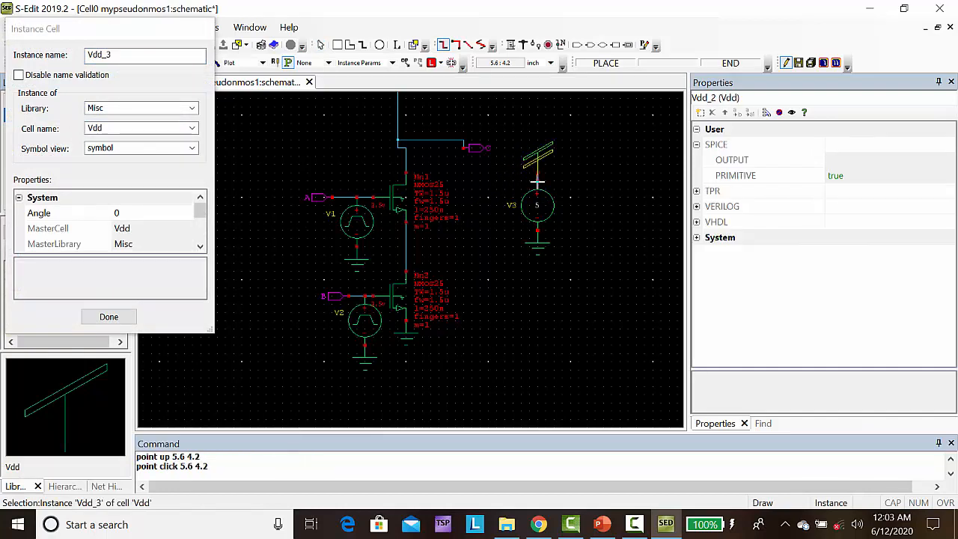
pyautogui.scroll(2, 537, 179)
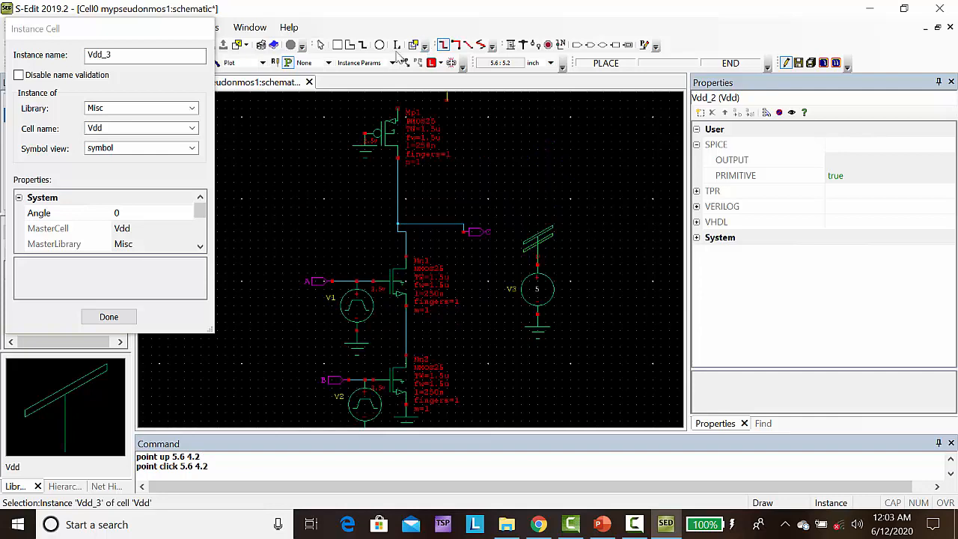
pyautogui.click(396, 111)
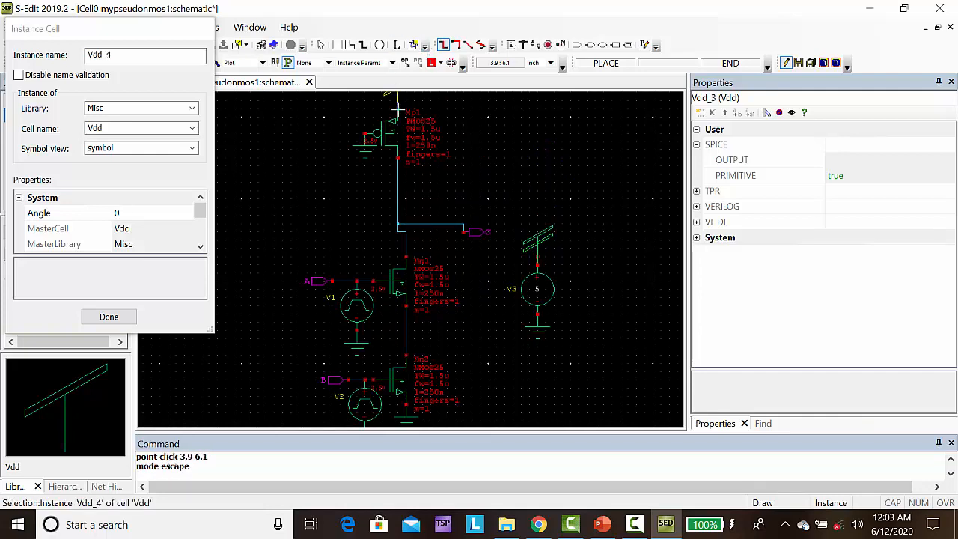
# Finish placing Vdd symbols and delete the extra overlapping Vdd symbol above V3.
pyautogui.press('Escape')
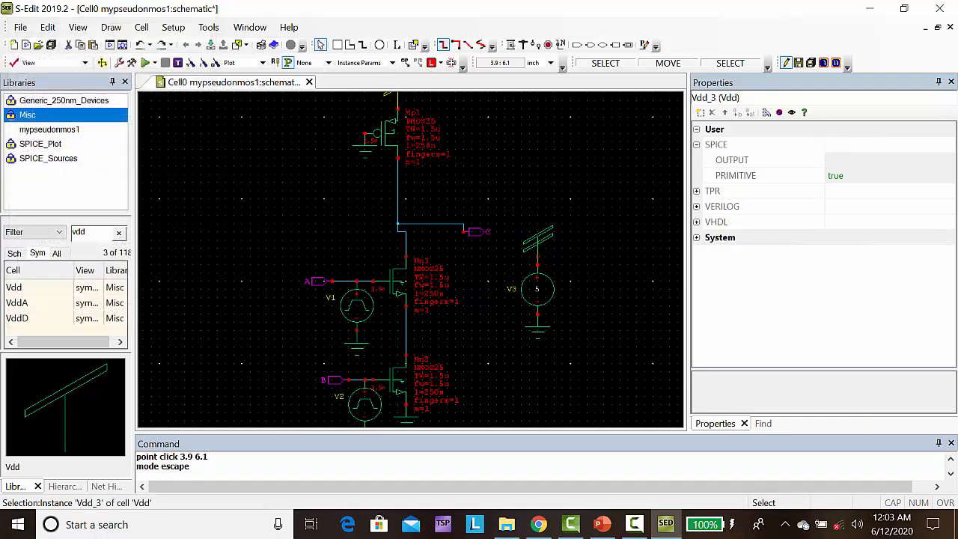
pyautogui.click(546, 245)
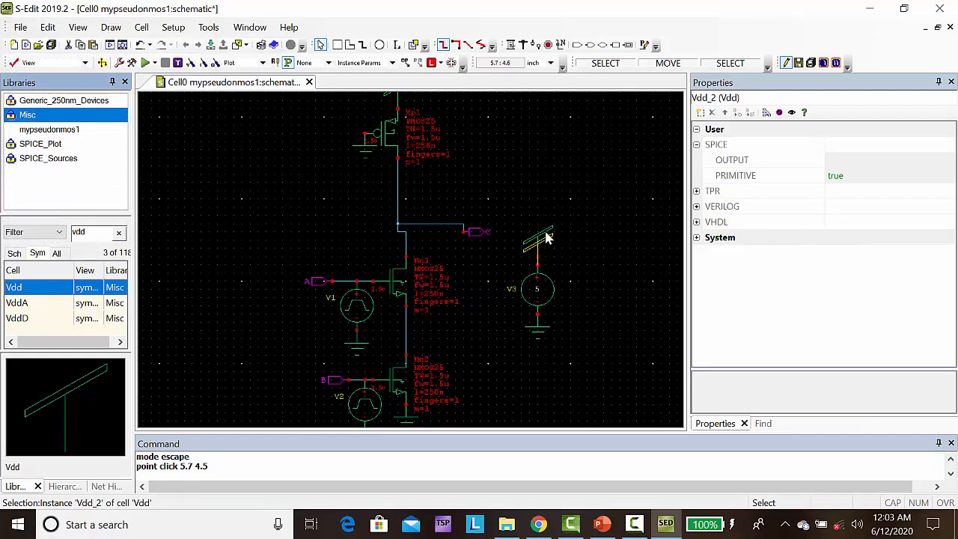
pyautogui.click(539, 238)
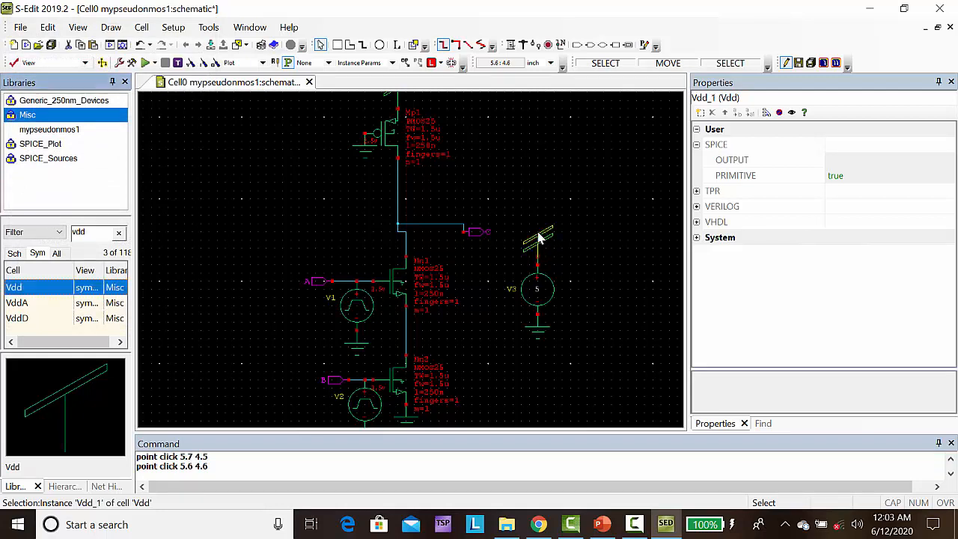
pyautogui.press('Delete')
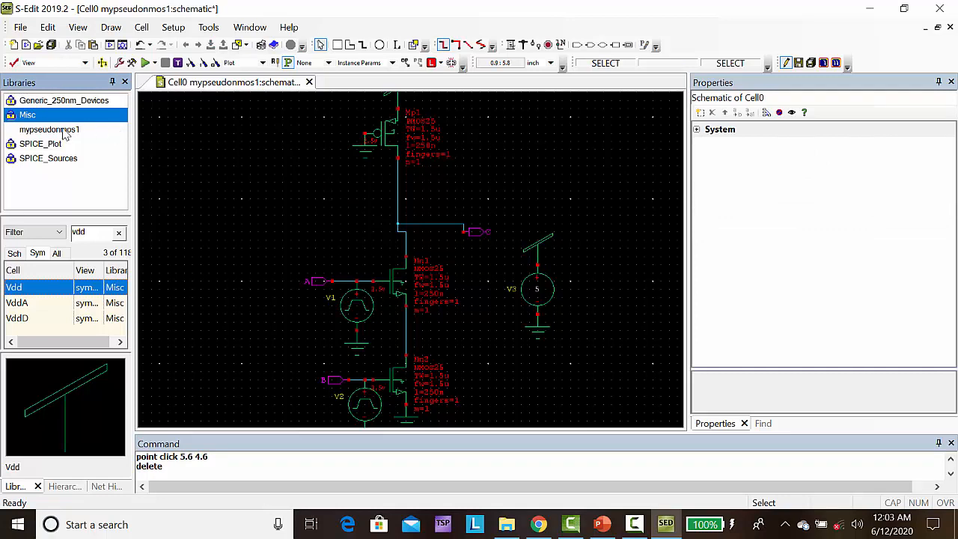
# Place a V_VoltagePrint probe from the SPICE_Plot library on the output wire leading to port C.
pyautogui.click(45, 145)
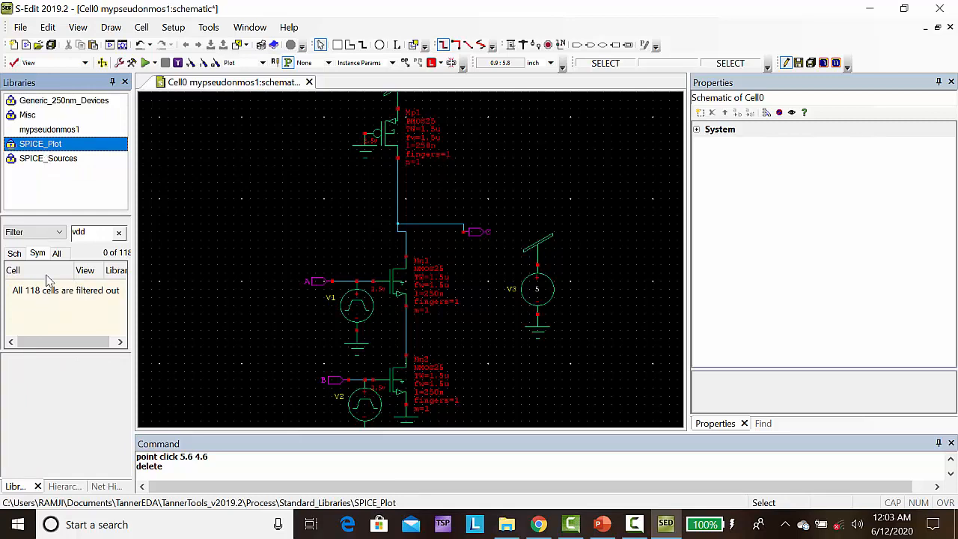
pyautogui.click(118, 233)
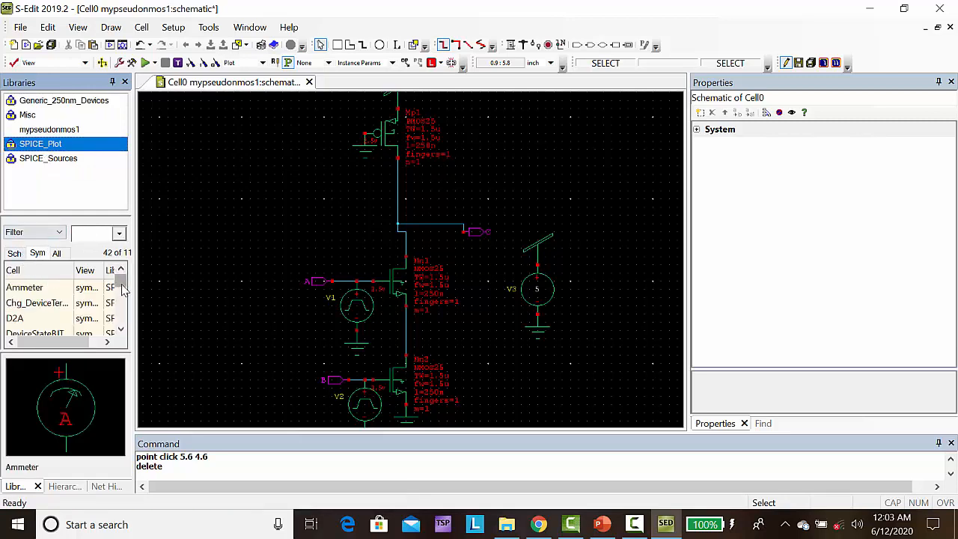
pyautogui.moveTo(120, 277); pyautogui.dragTo(126, 326)
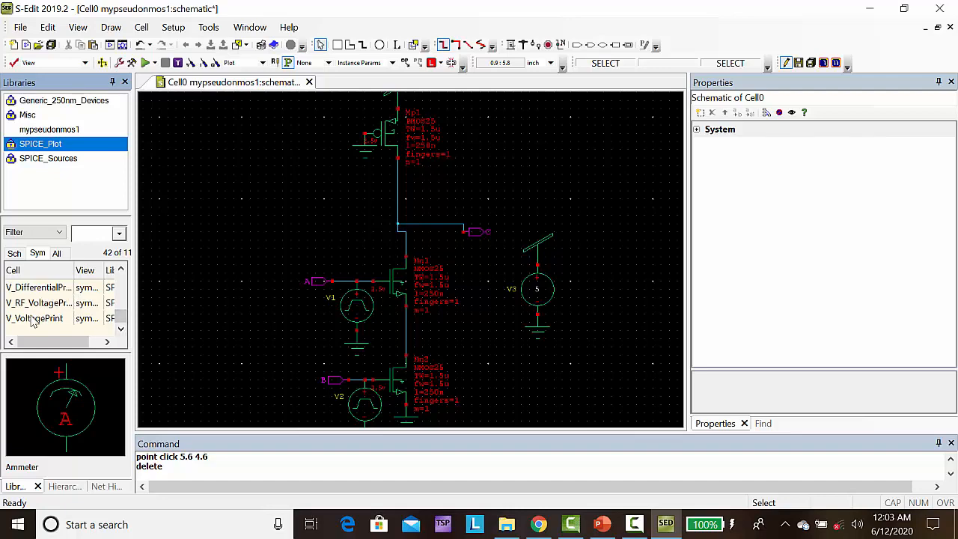
pyautogui.click(34, 319)
pyautogui.rightClick(34, 322)
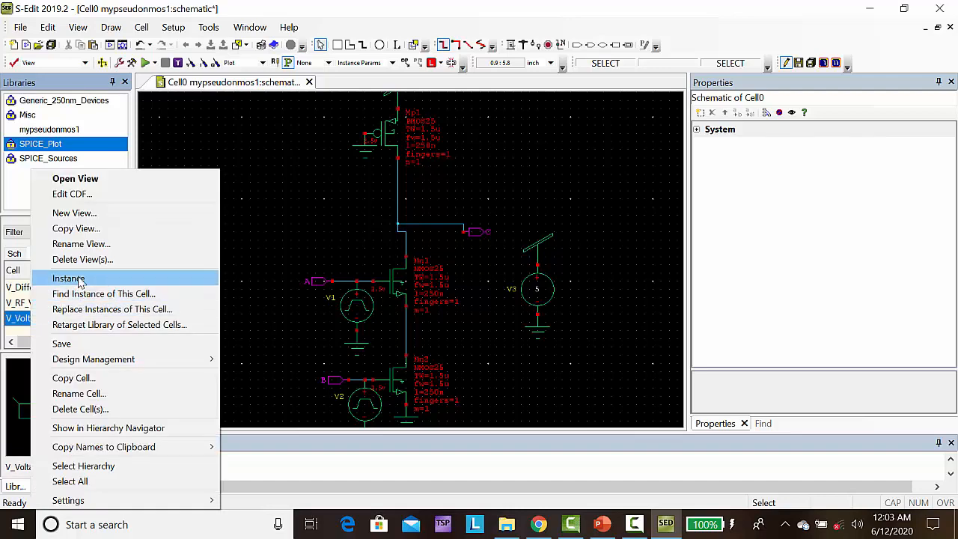
pyautogui.click(68, 278)
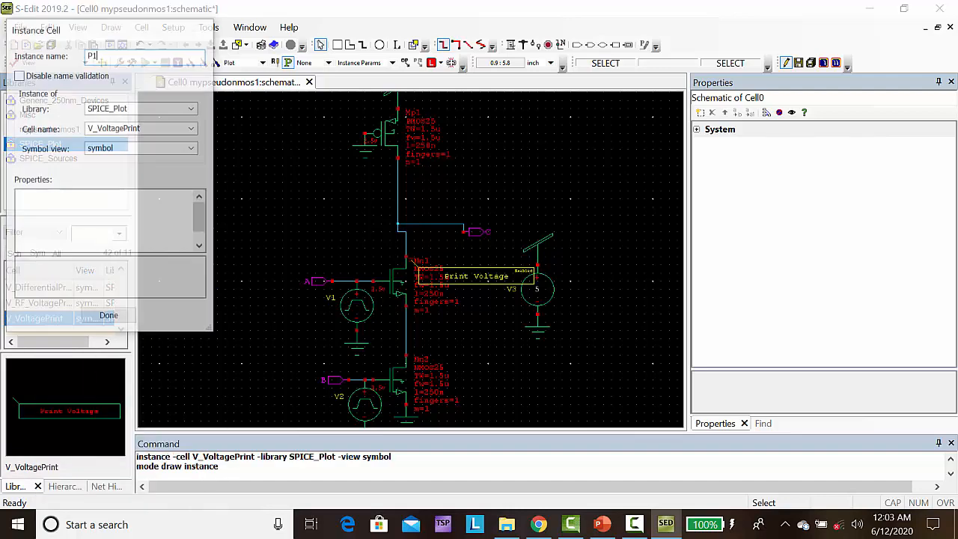
pyautogui.click(447, 225)
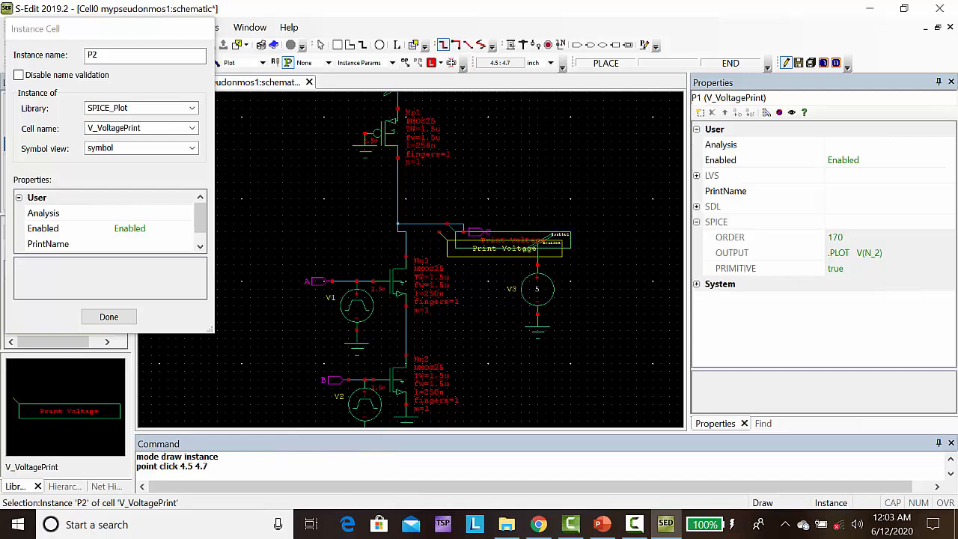
# Place rotated V_VoltagePrint probes on the input wires of ports A and B, then finish instancing.
pyautogui.press('r')
pyautogui.click(339, 278)
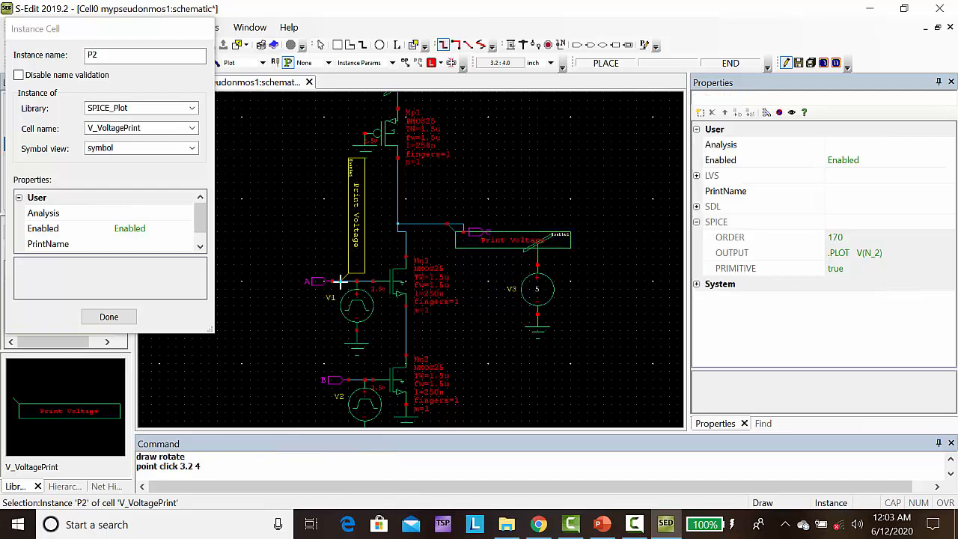
pyautogui.press('r')
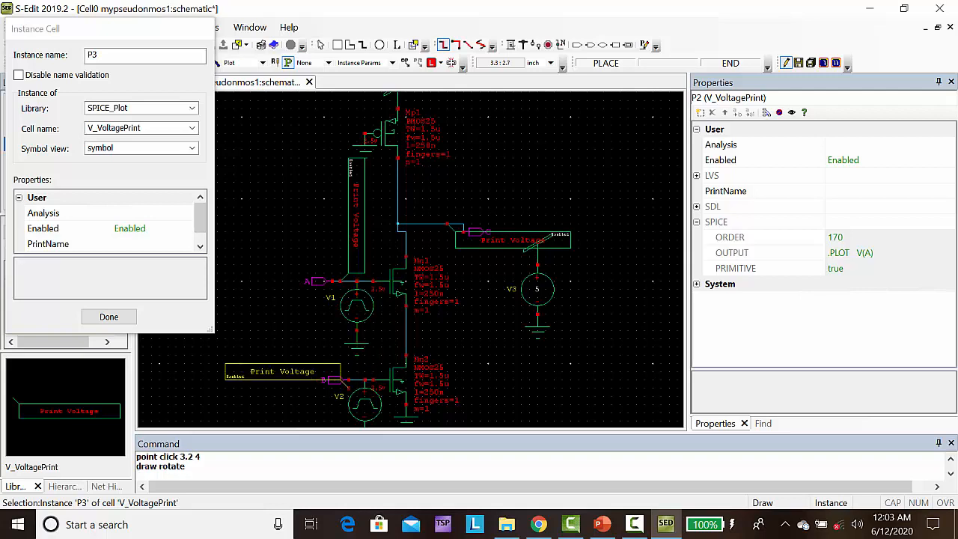
pyautogui.click(358, 381)
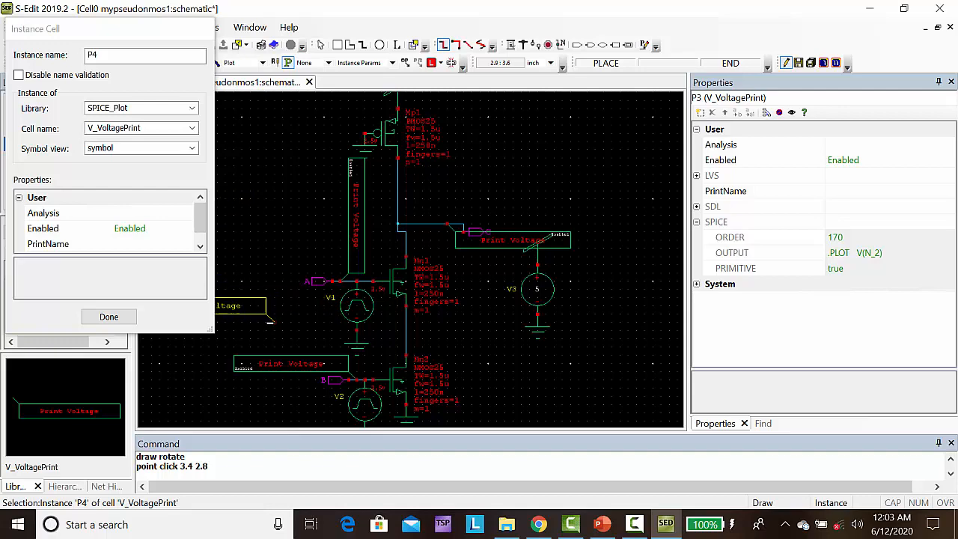
pyautogui.click(128, 319)
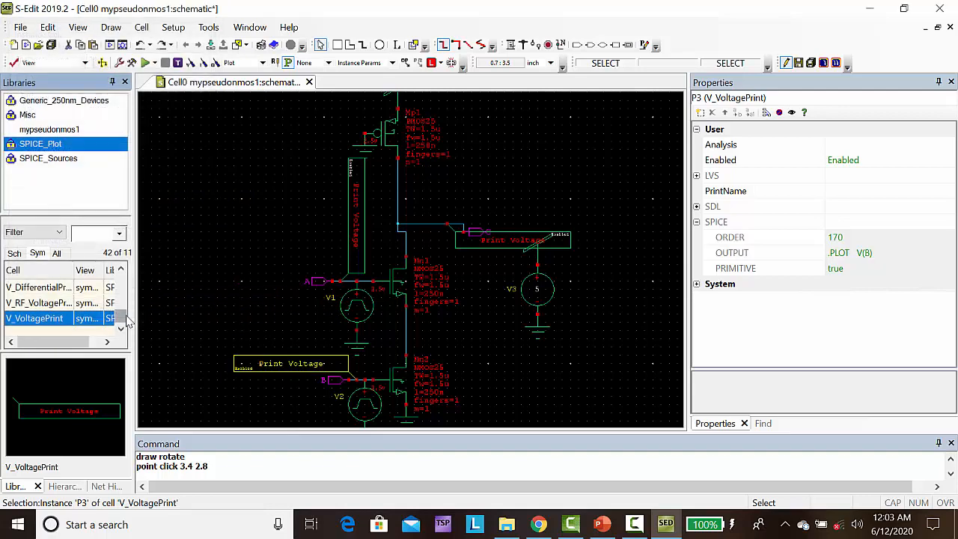
# Set the Period of the vpulse source V2 on input B to 100ns.
pyautogui.click(363, 401)
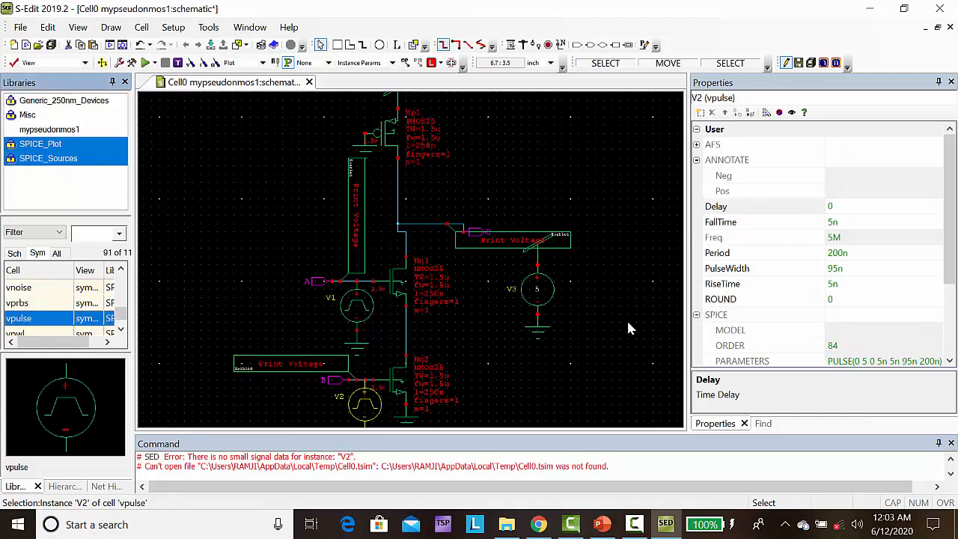
pyautogui.click(836, 254)
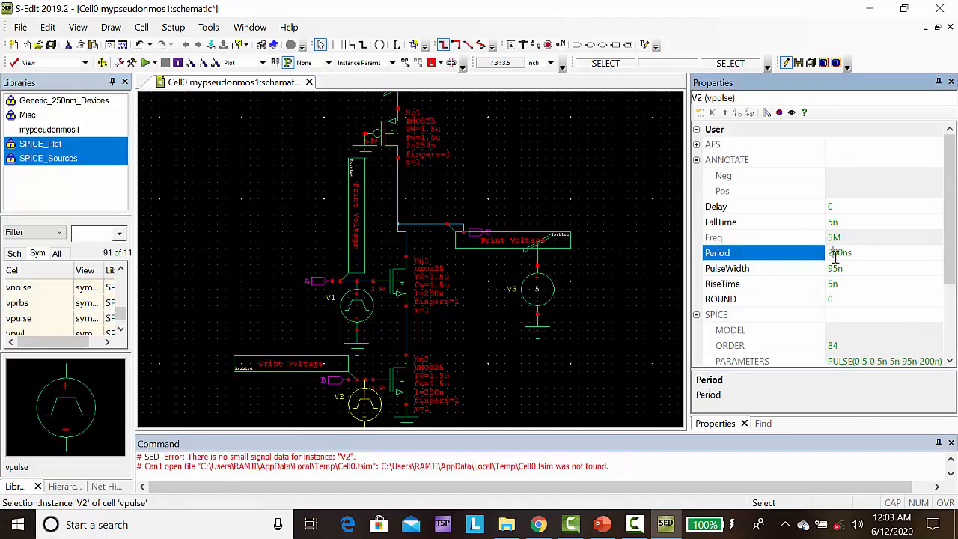
pyautogui.press('Return')
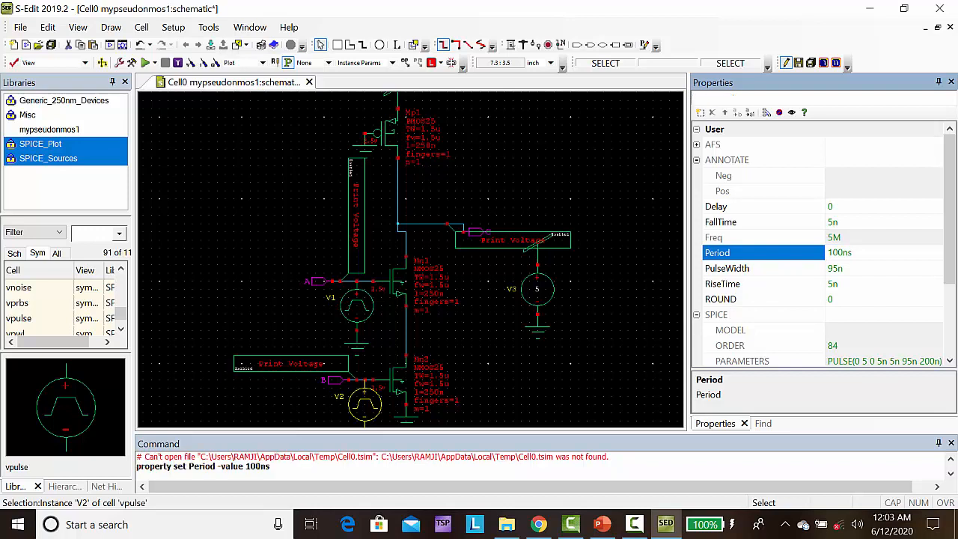
pyautogui.click(653, 354)
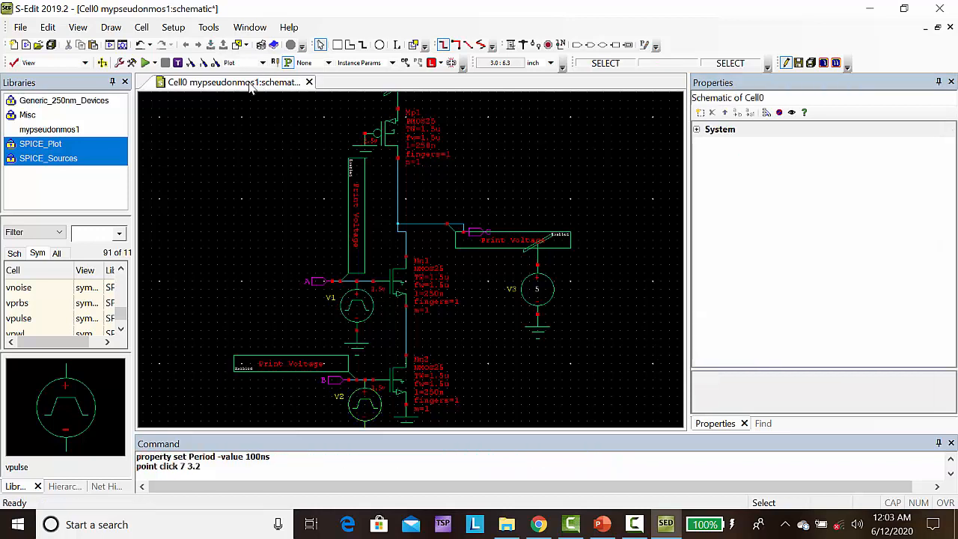
# In the SPICE simulation setup, add Generic_250nm.lib from the Generic_250nm Models folder as the library file, with section tt.
pyautogui.click(131, 63)
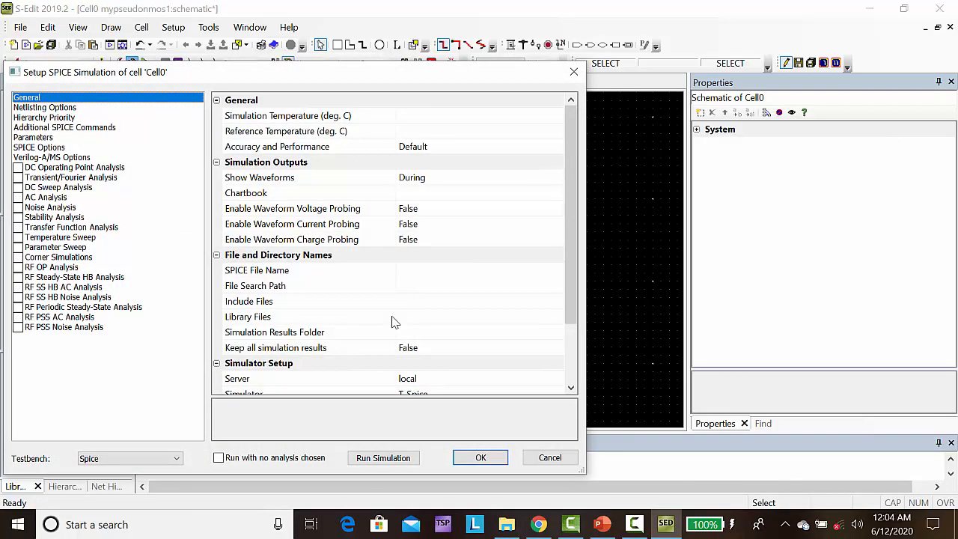
pyautogui.click(461, 319)
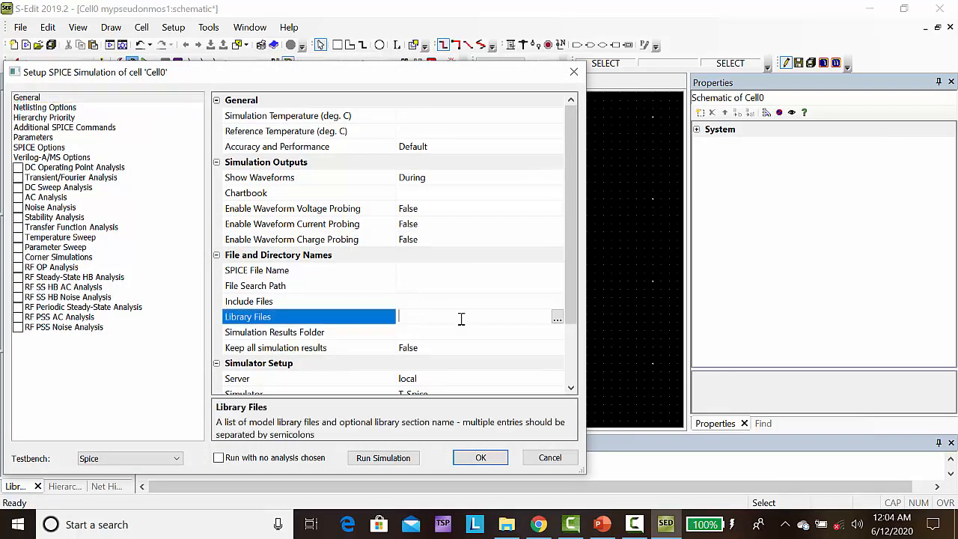
pyautogui.click(557, 319)
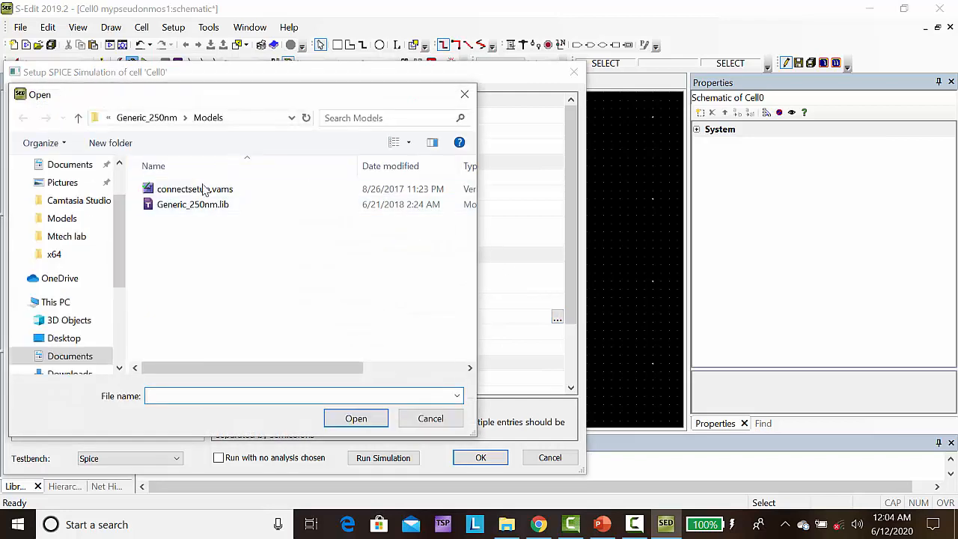
pyautogui.click(199, 208)
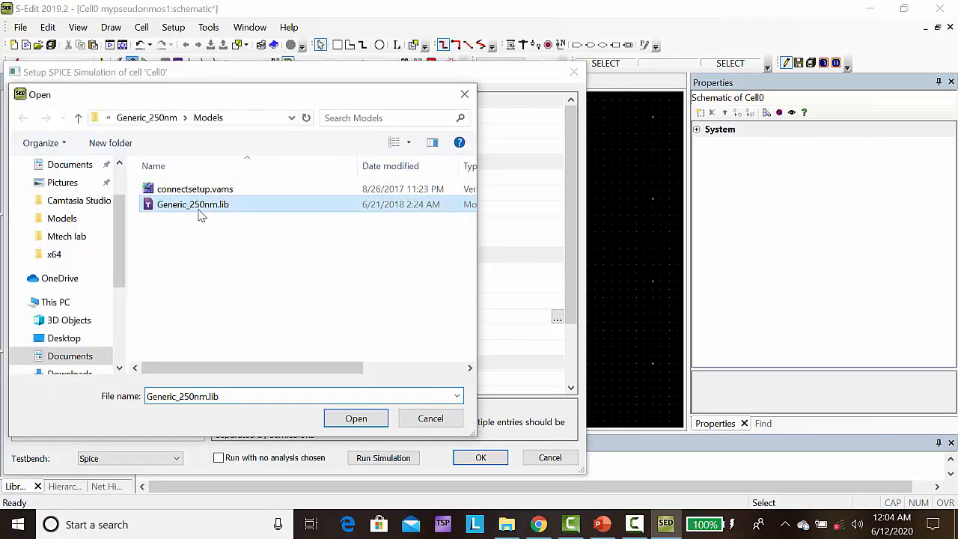
pyautogui.click(362, 424)
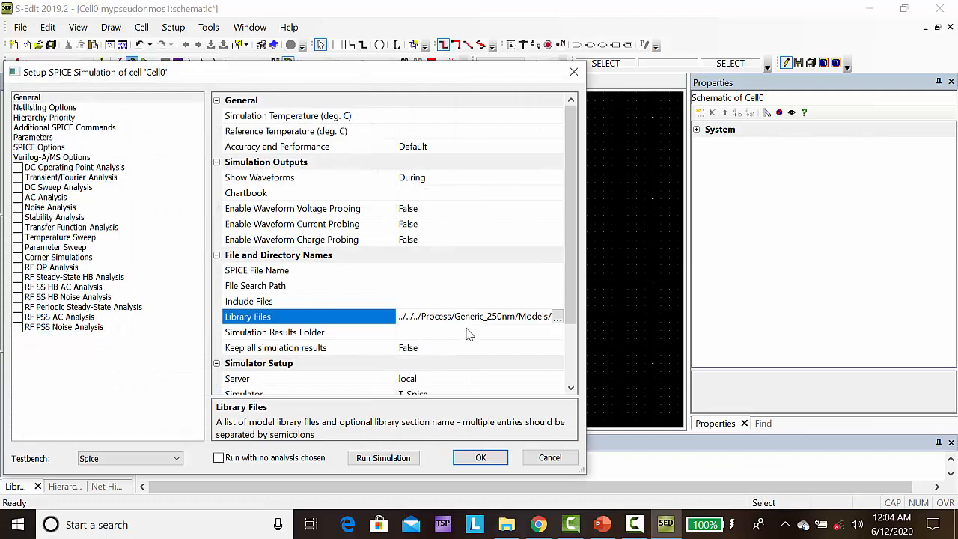
pyautogui.press('Right')
pyautogui.press('Right')
pyautogui.press('Right')
pyautogui.press('Right')
pyautogui.press('Right')
pyautogui.press('Right')
pyautogui.press('Right')
pyautogui.press('Right')
pyautogui.press('Right')
pyautogui.press('Right')
pyautogui.press('Right')
pyautogui.press('Right')
pyautogui.press('Right')
pyautogui.press('Right')
pyautogui.press('Right')
pyautogui.press('Right')
pyautogui.press('Right')
pyautogui.press('Right')
pyautogui.press('Right')
pyautogui.press('Right')
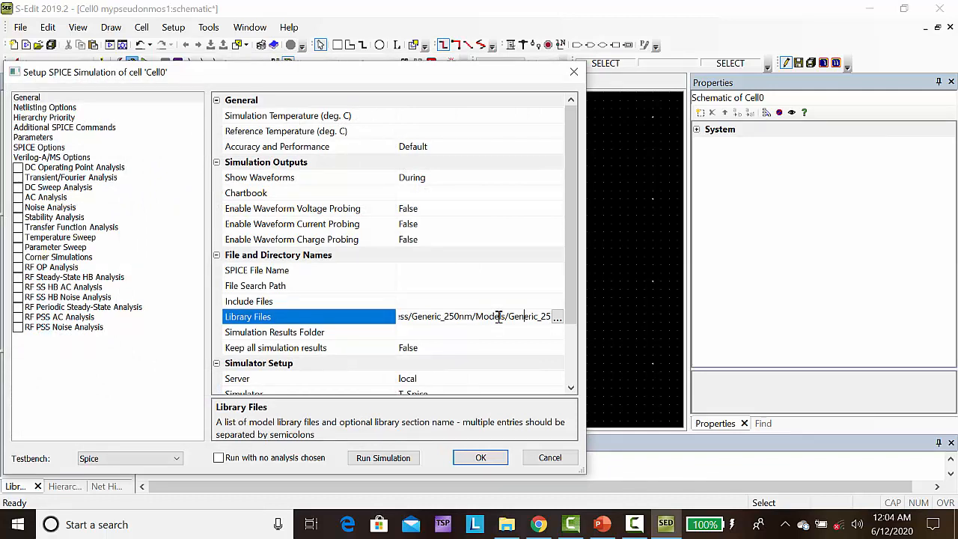
pyautogui.write('tt')
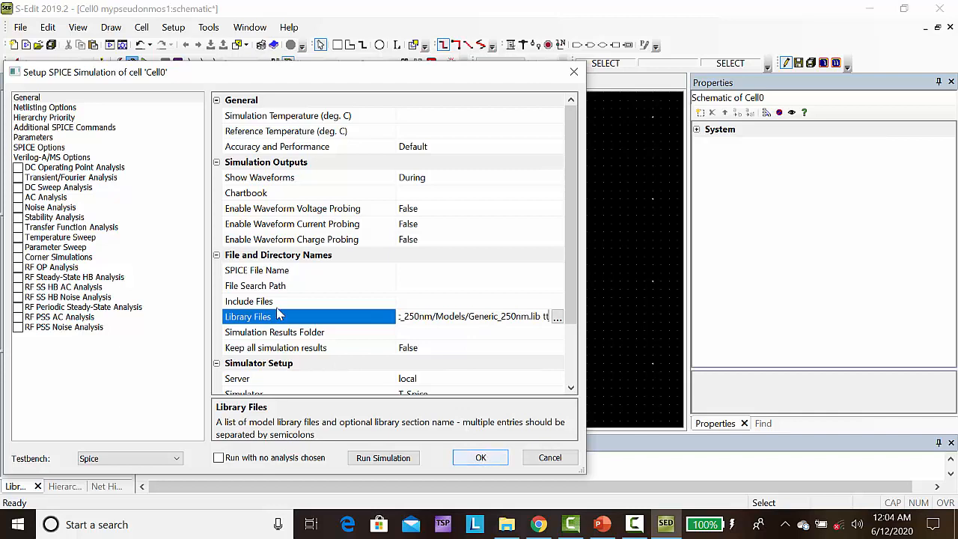
# Enable Transient/Fourier Analysis with a stop time of 400n and a maximum time step of 4n, and accept the setup.
pyautogui.click(17, 178)
pyautogui.click(67, 178)
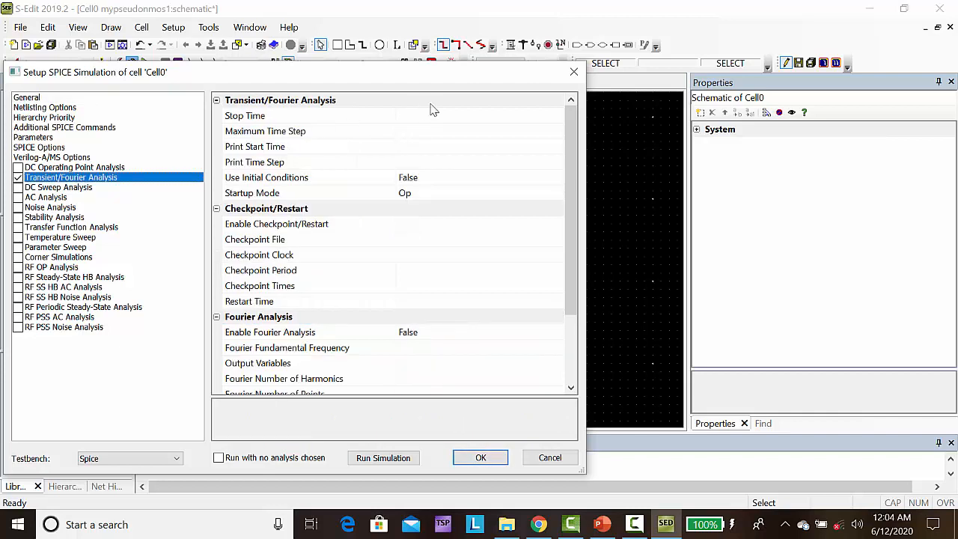
pyautogui.click(443, 114)
pyautogui.write('400n')
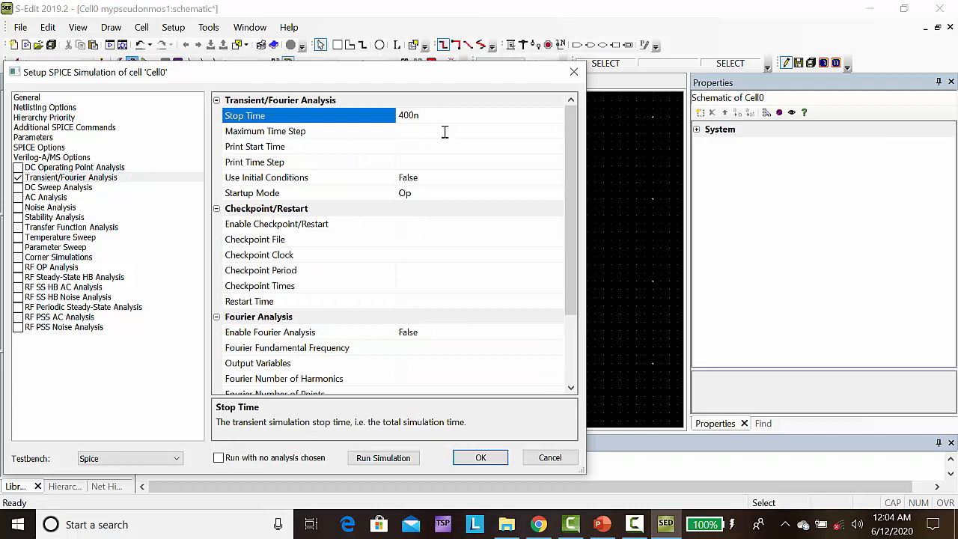
pyautogui.click(445, 132)
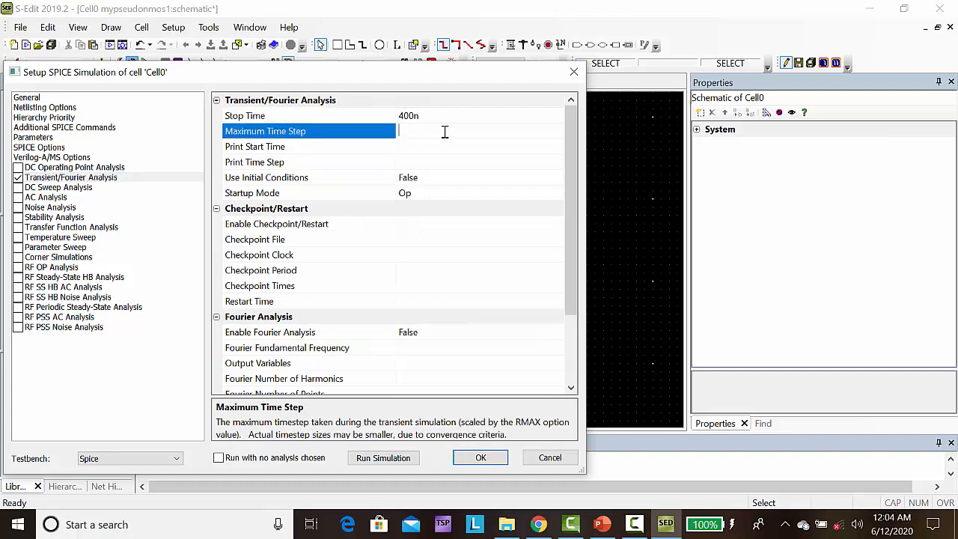
pyautogui.write('4n')
pyautogui.click(473, 459)
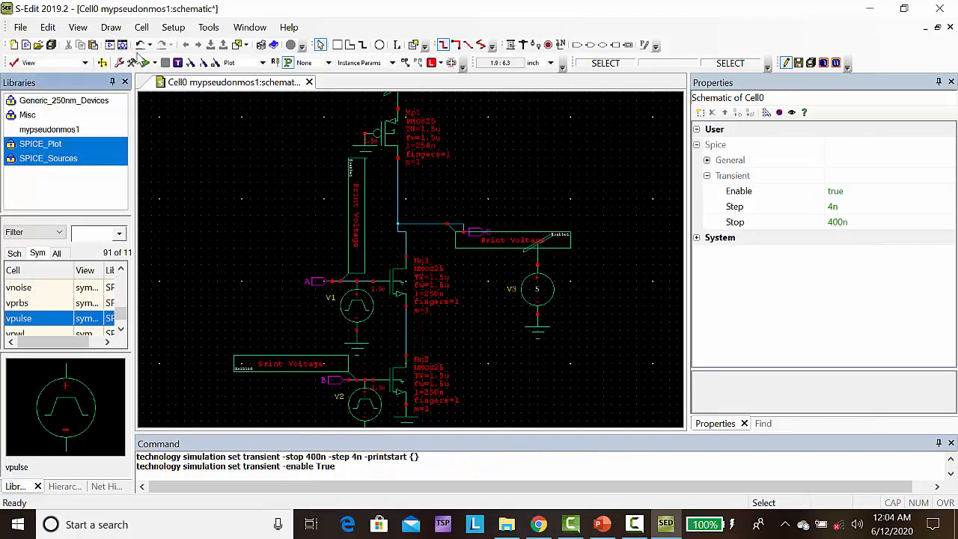
# Run the simulation, maximize the waveform viewer, and split the A, B and C voltage traces into separate charts.
pyautogui.click(146, 63)
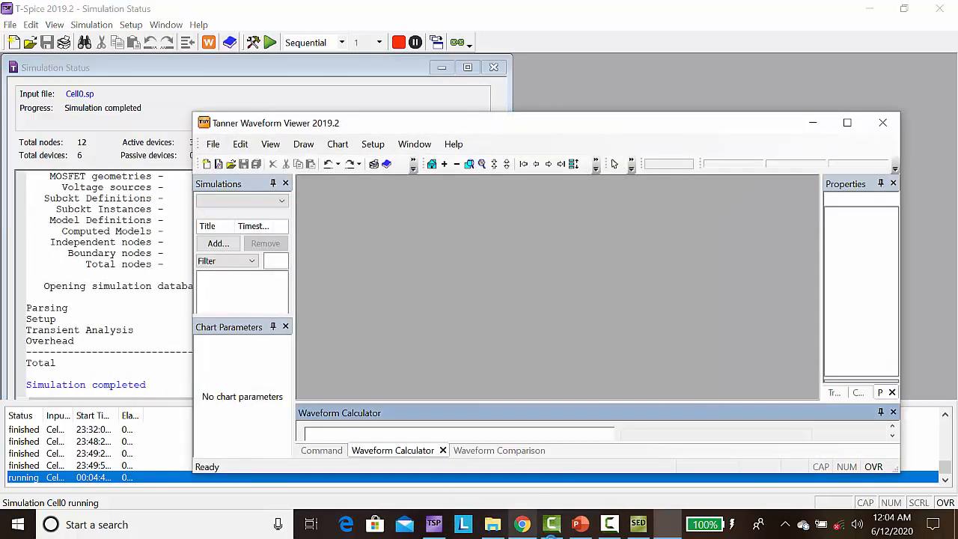
pyautogui.click(847, 122)
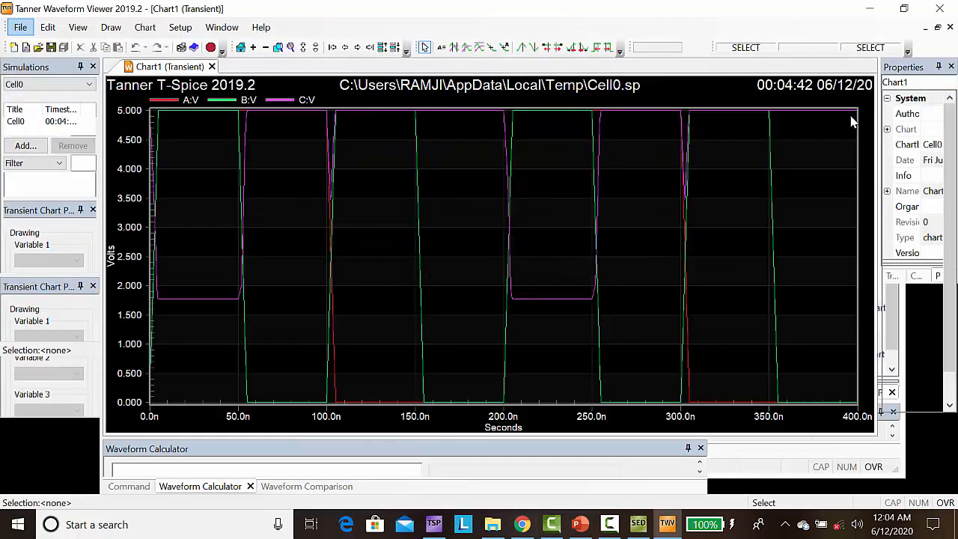
pyautogui.click(382, 48)
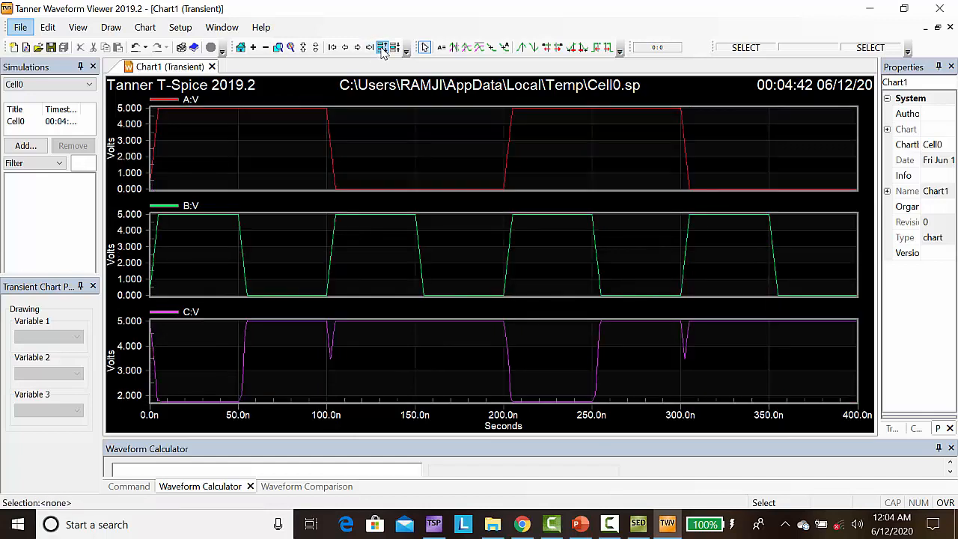